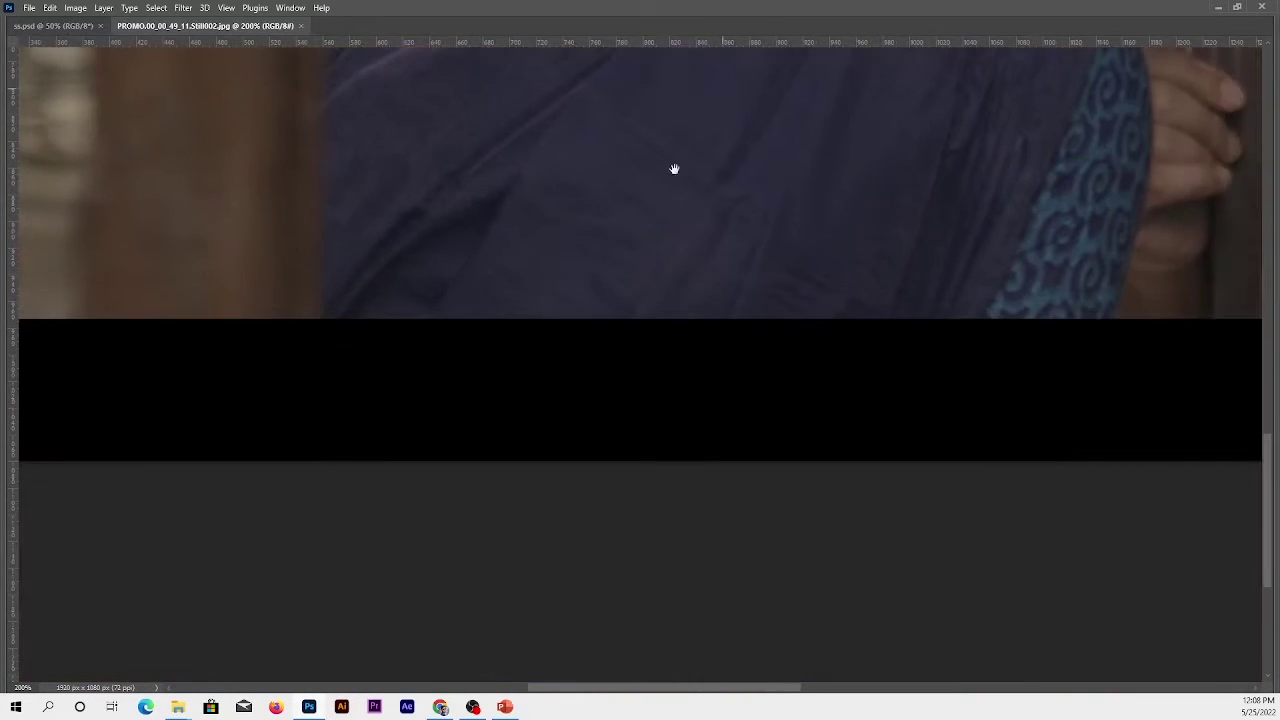
Trace pen anchors from the blouse's left edge up along the shoulder, face, hairline and hair top
drag(674, 169, 654, 277)
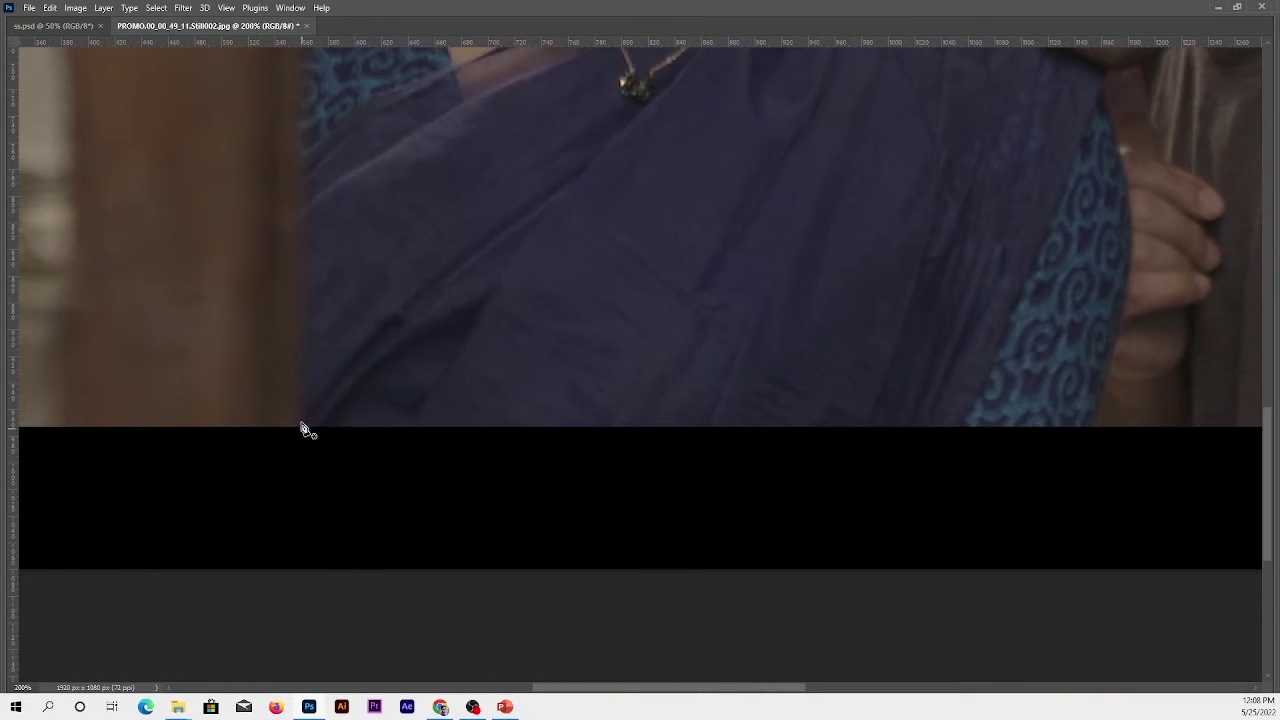
scroll(296, 213, up, 5)
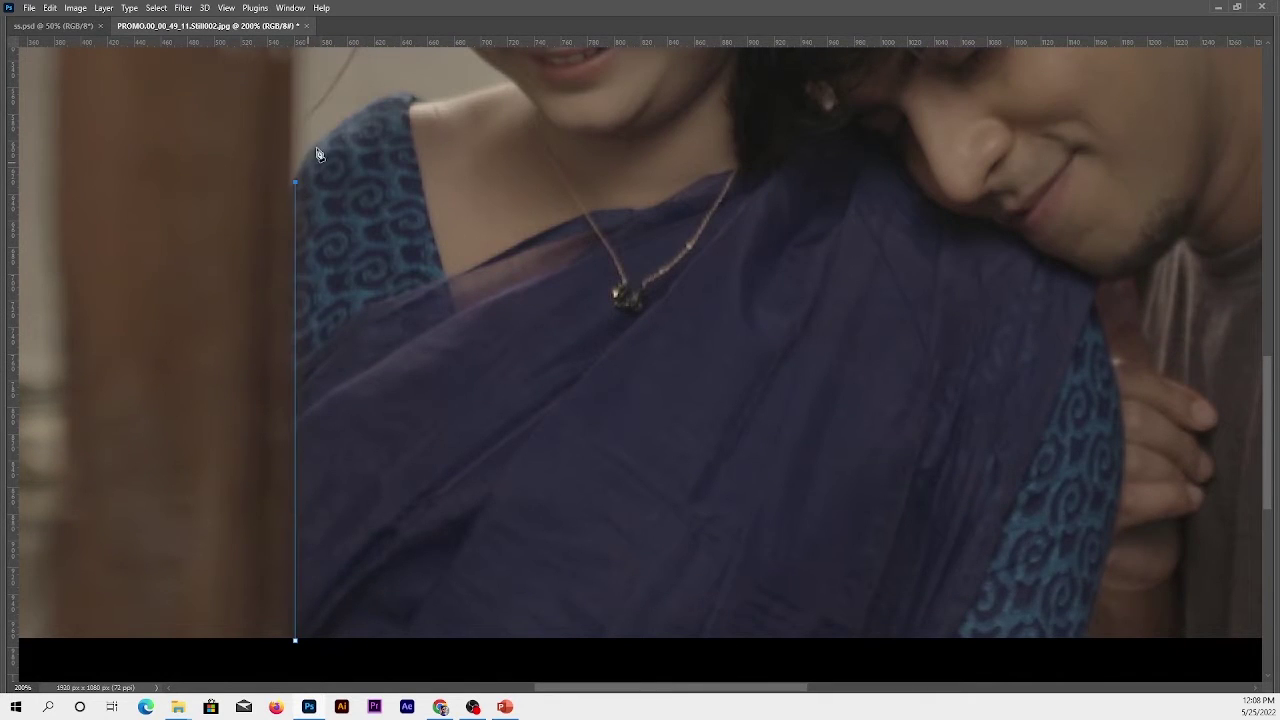
scroll(316, 152, up, 8)
key(ctrl+plus)
click(326, 444)
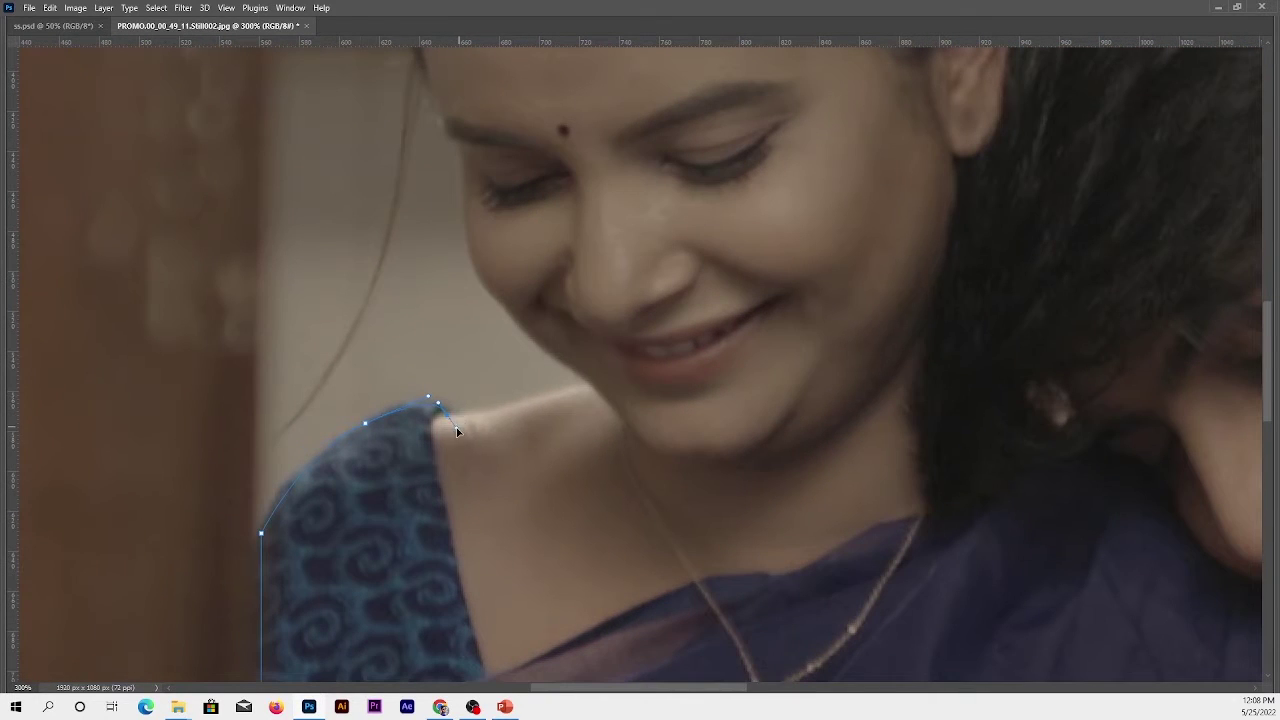
scroll(575, 381, up, 1)
drag(597, 386, 627, 377)
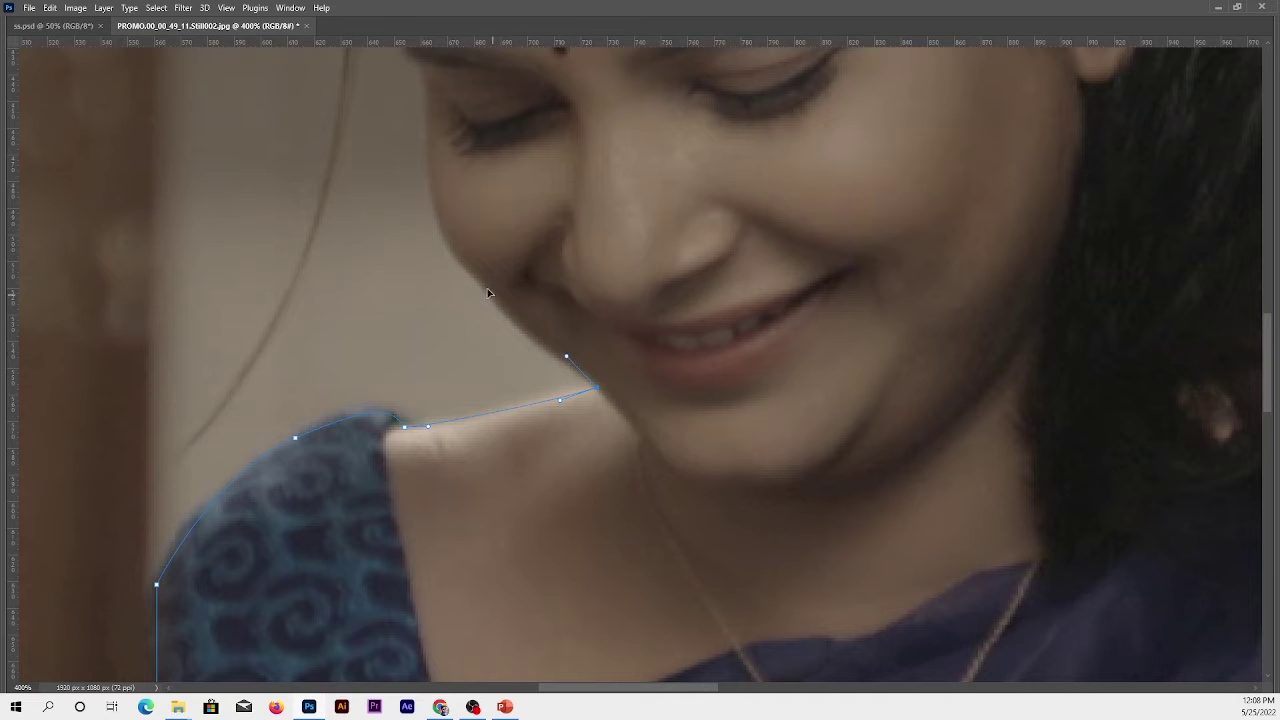
click(421, 119)
scroll(440, 220, up, 5)
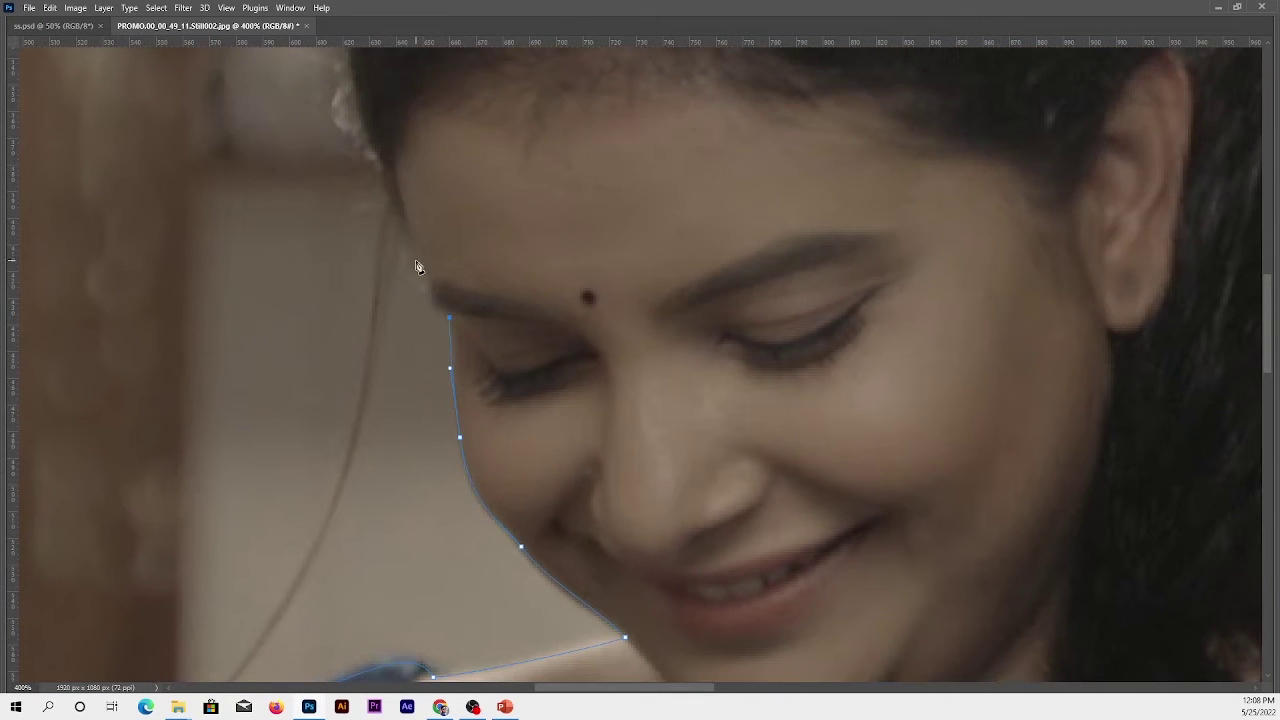
click(391, 190)
scroll(420, 300, up, 5)
scroll(420, 300, left, 2)
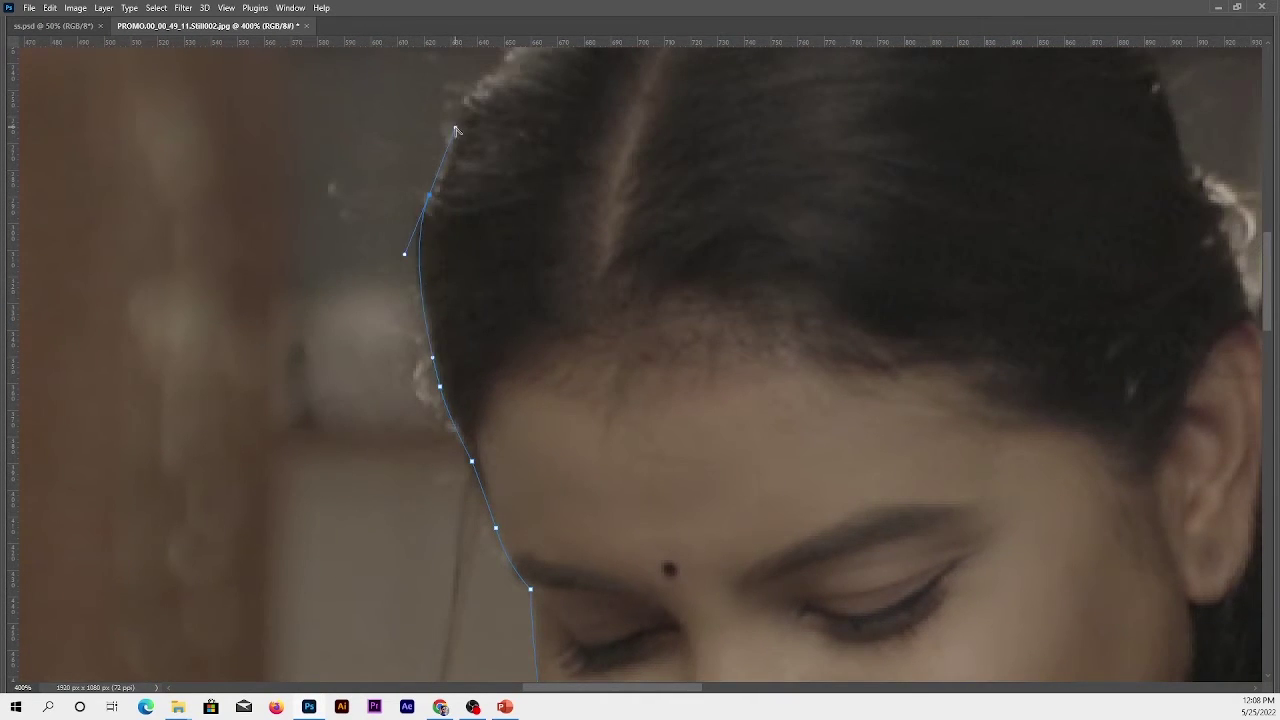
scroll(540, 232, up, 4)
scroll(540, 232, right, 1)
click(624, 152)
scroll(634, 285, up, 3)
scroll(634, 285, right, 2)
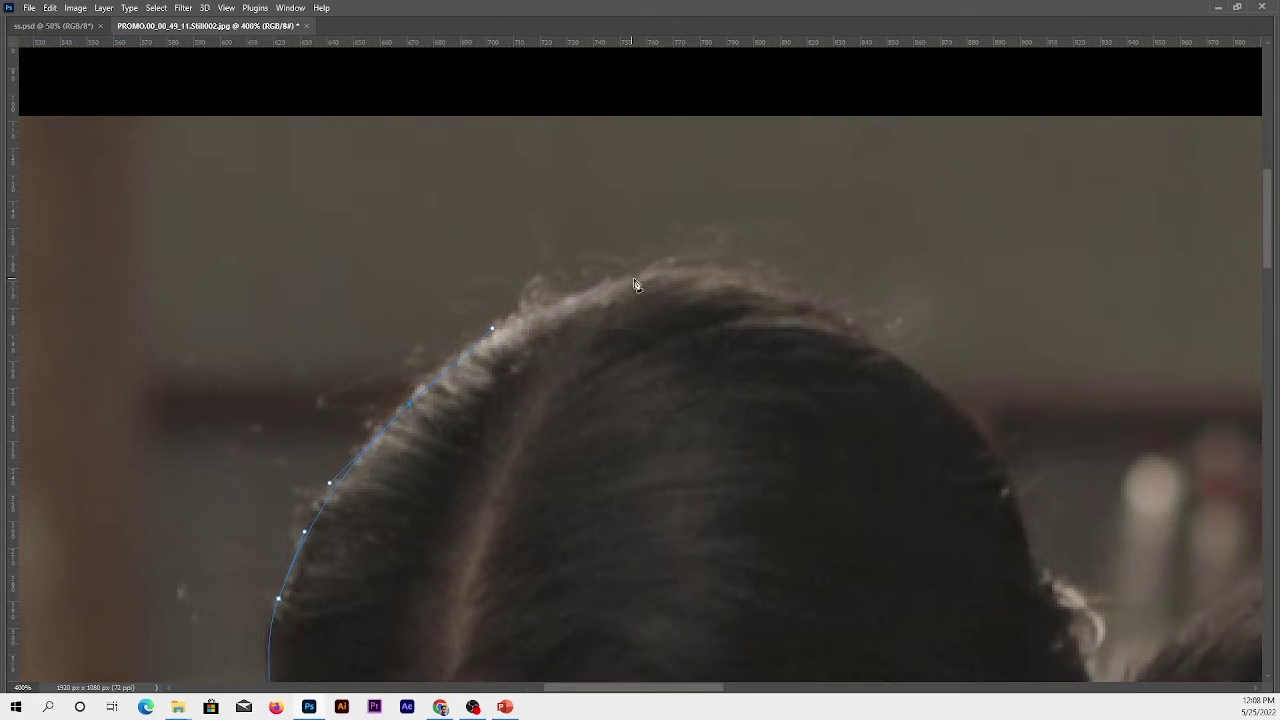
Continue the path around the woman's head, the man's hair and shoulder down to the bottom edge
click(866, 341)
scroll(866, 341, down, 4)
scroll(866, 341, right, 2)
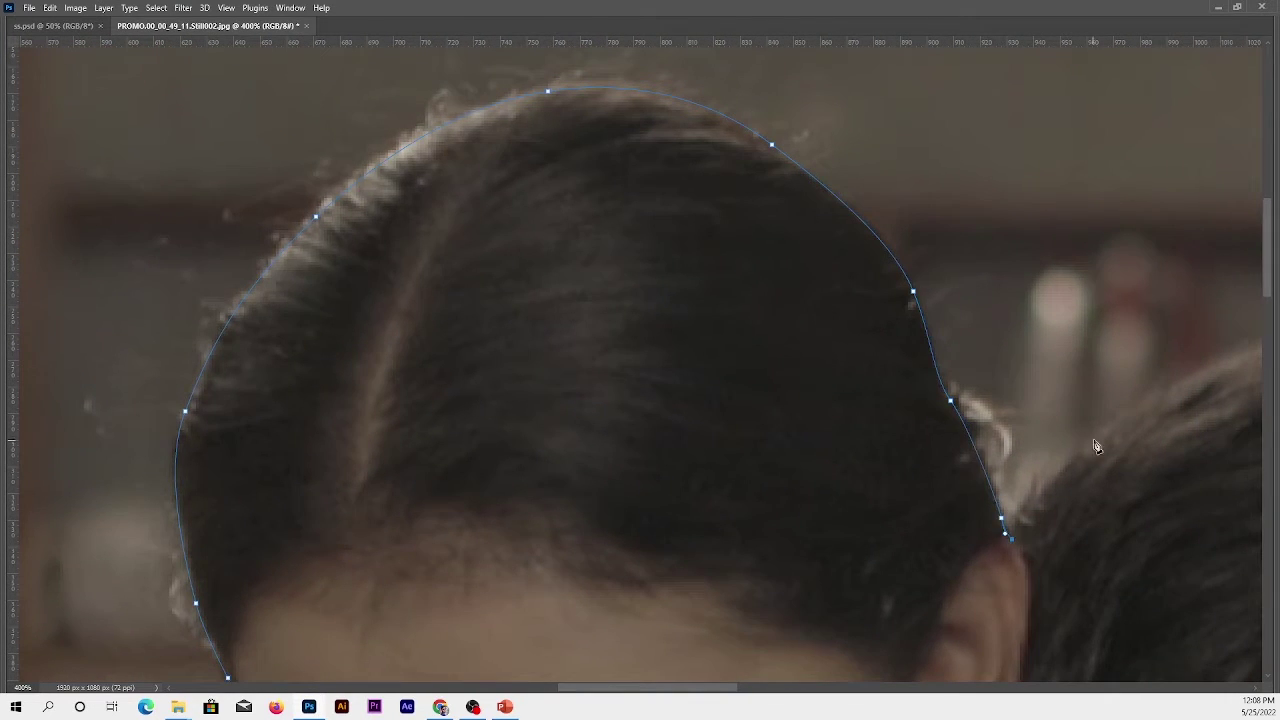
drag(1106, 435, 1148, 403)
scroll(1148, 403, right, 6)
scroll(900, 340, right, 1)
drag(899, 338, 977, 356)
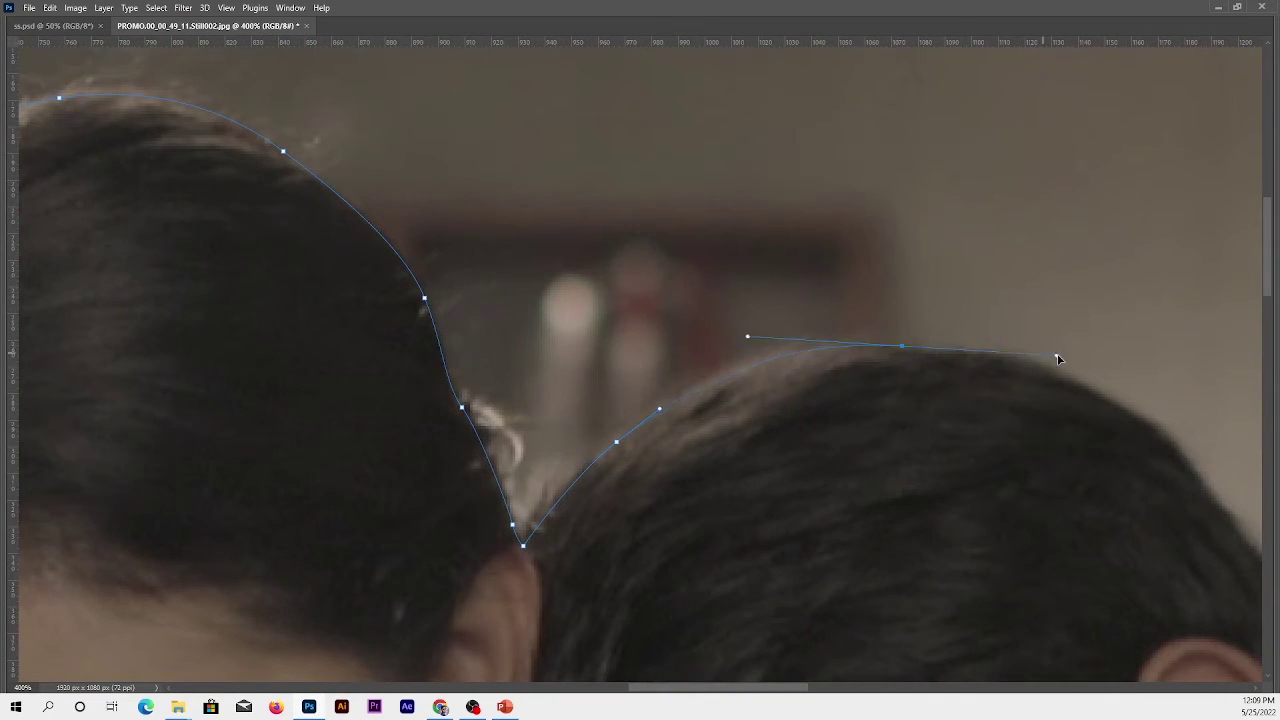
scroll(1160, 445, down, 3)
scroll(1160, 445, right, 4)
drag(803, 181, 854, 222)
mouse_move(938, 324)
mouse_down()
mouse_move(981, 355)
mouse_move(1083, 349)
mouse_up()
scroll(881, 222, down, 4)
scroll(881, 222, right, 3)
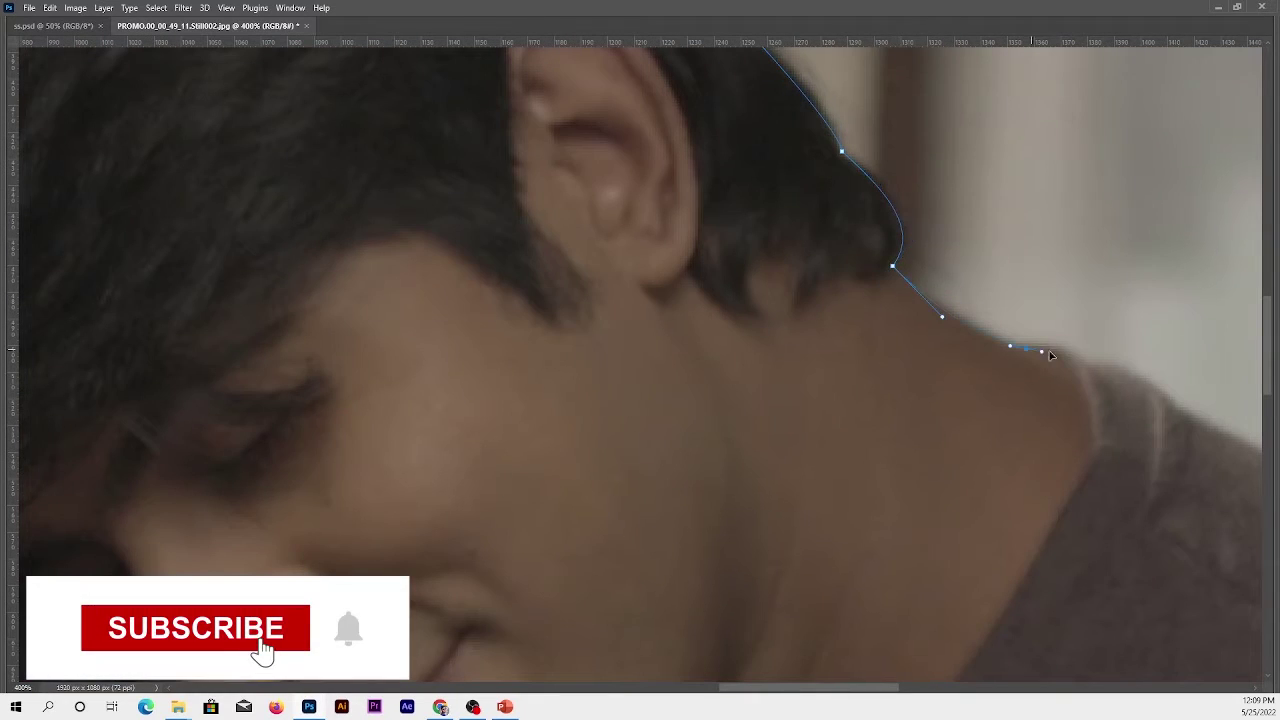
click(1142, 377)
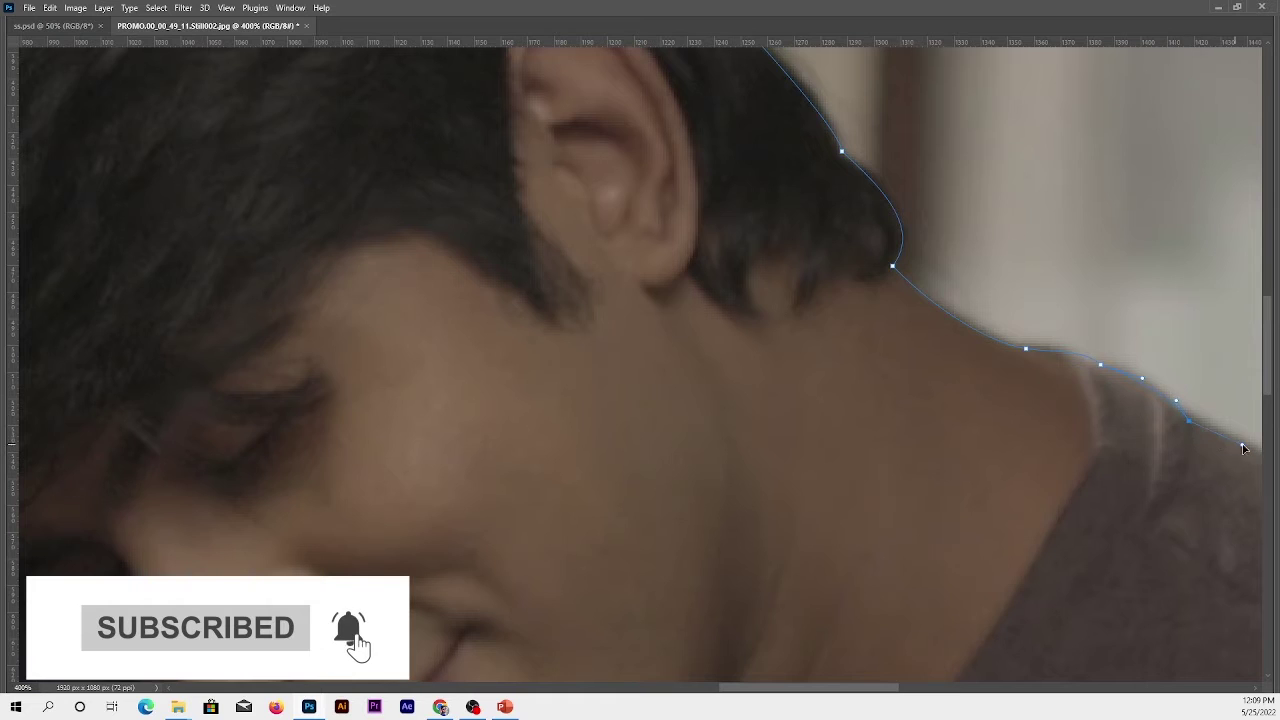
scroll(1244, 448, down, 4)
scroll(1244, 448, right, 8)
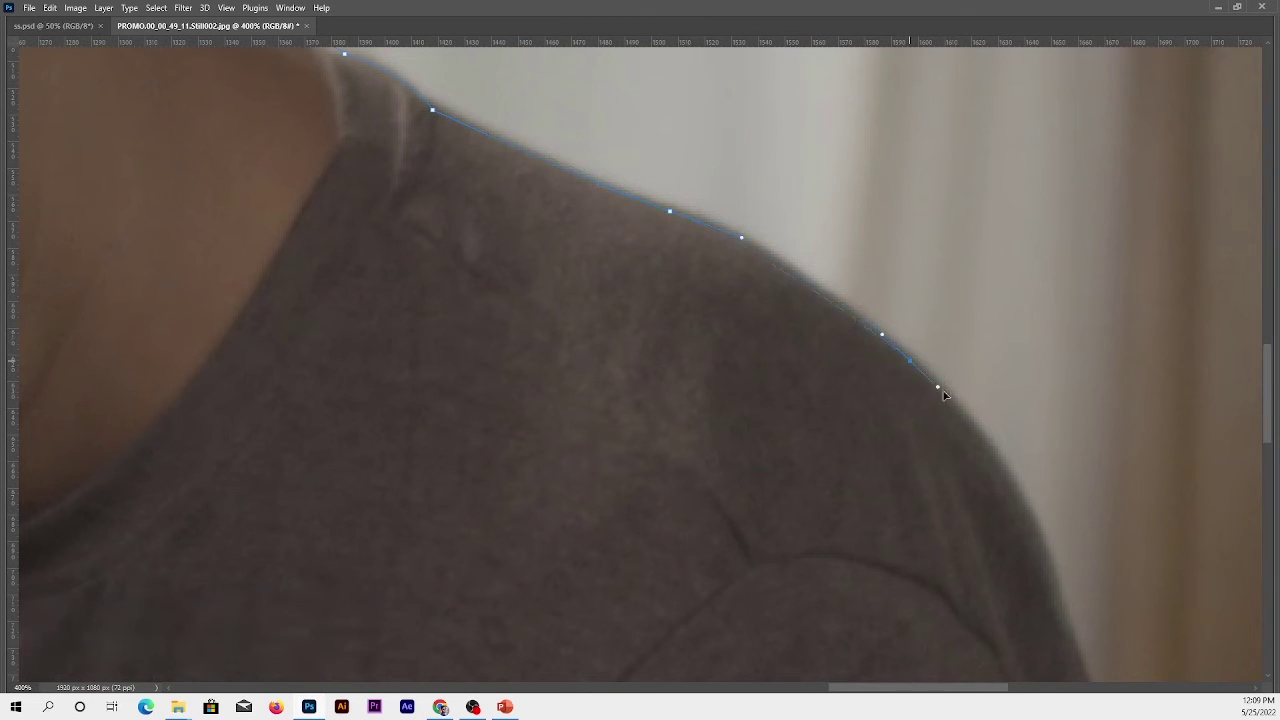
scroll(982, 367, down, 4)
scroll(982, 367, right, 2)
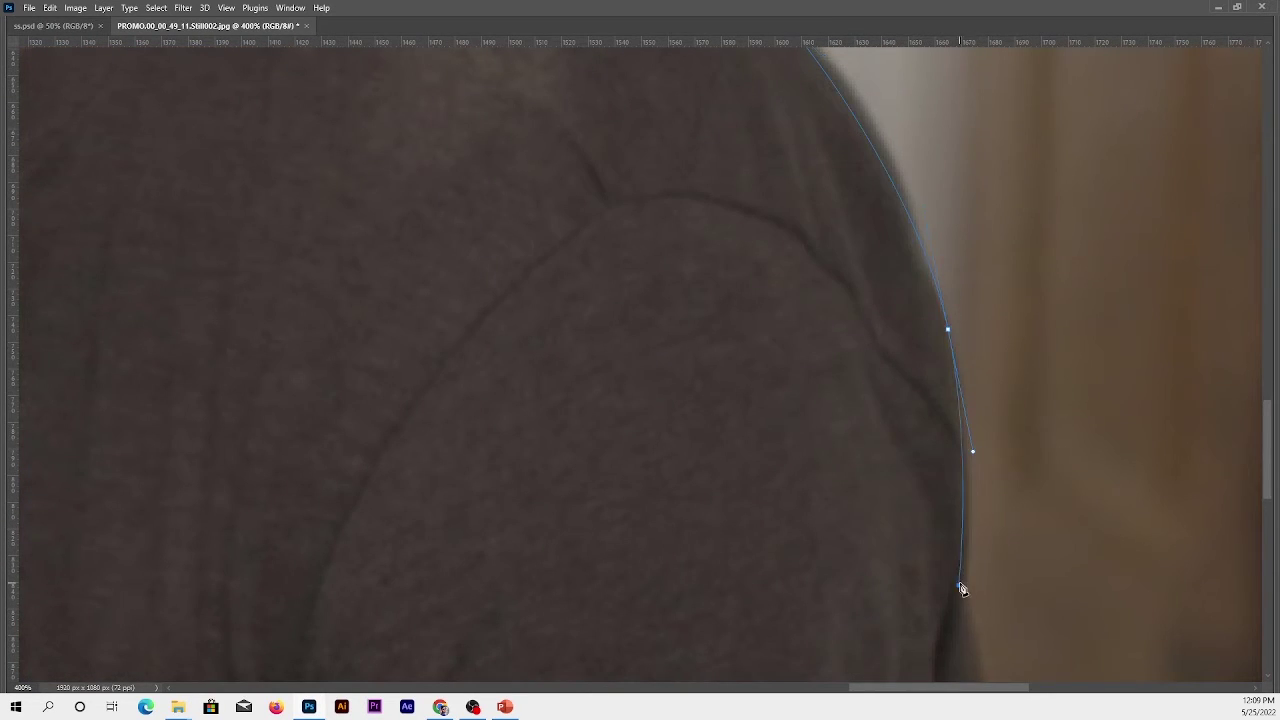
scroll(929, 383, down, 4)
scroll(929, 383, right, 2)
click(922, 505)
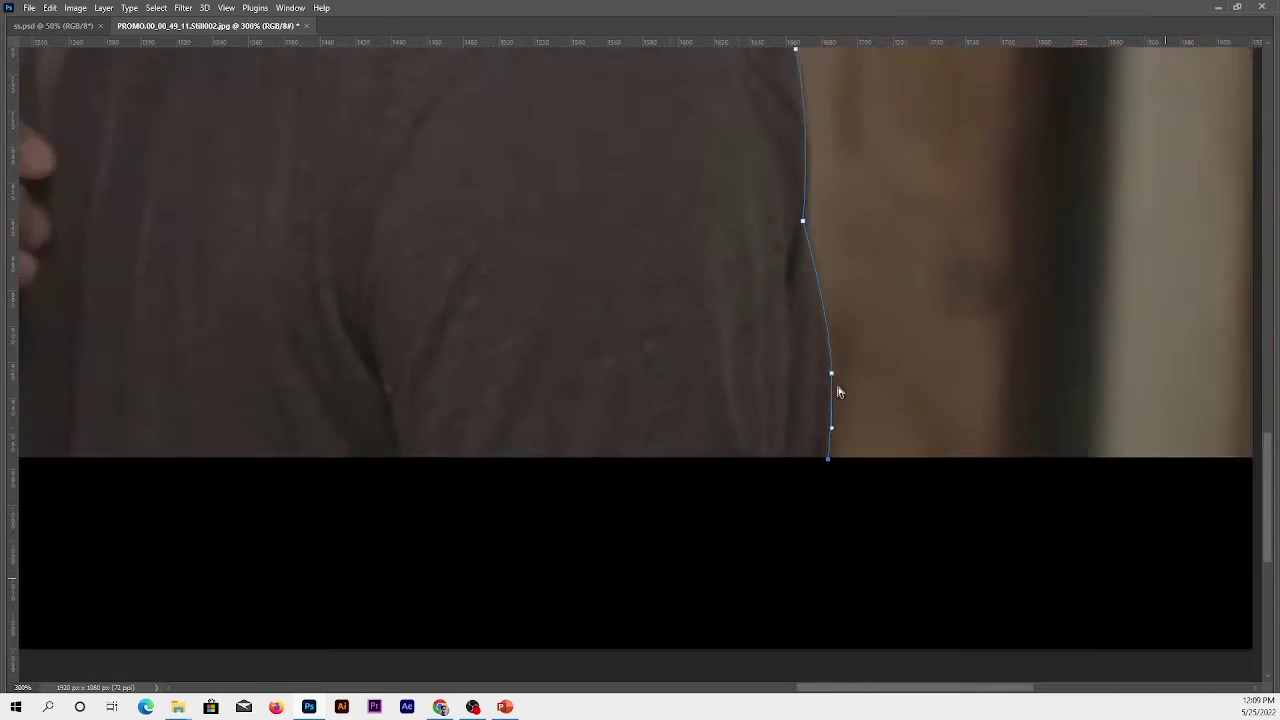
scroll(837, 391, down, 4)
scroll(313, 492, up, 2)
Close the pen path, load it as a selection and enter Select and Mask
click(264, 466)
key(ctrl+Return)
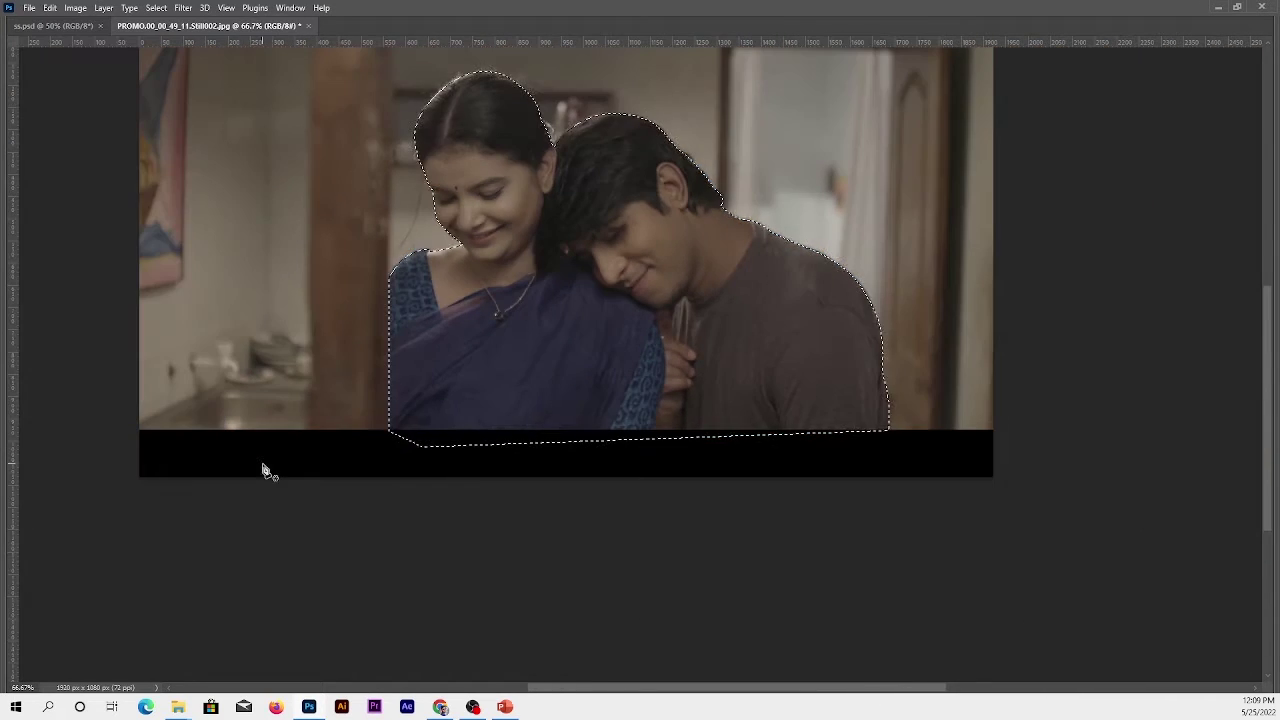
key(Tab)
click(553, 27)
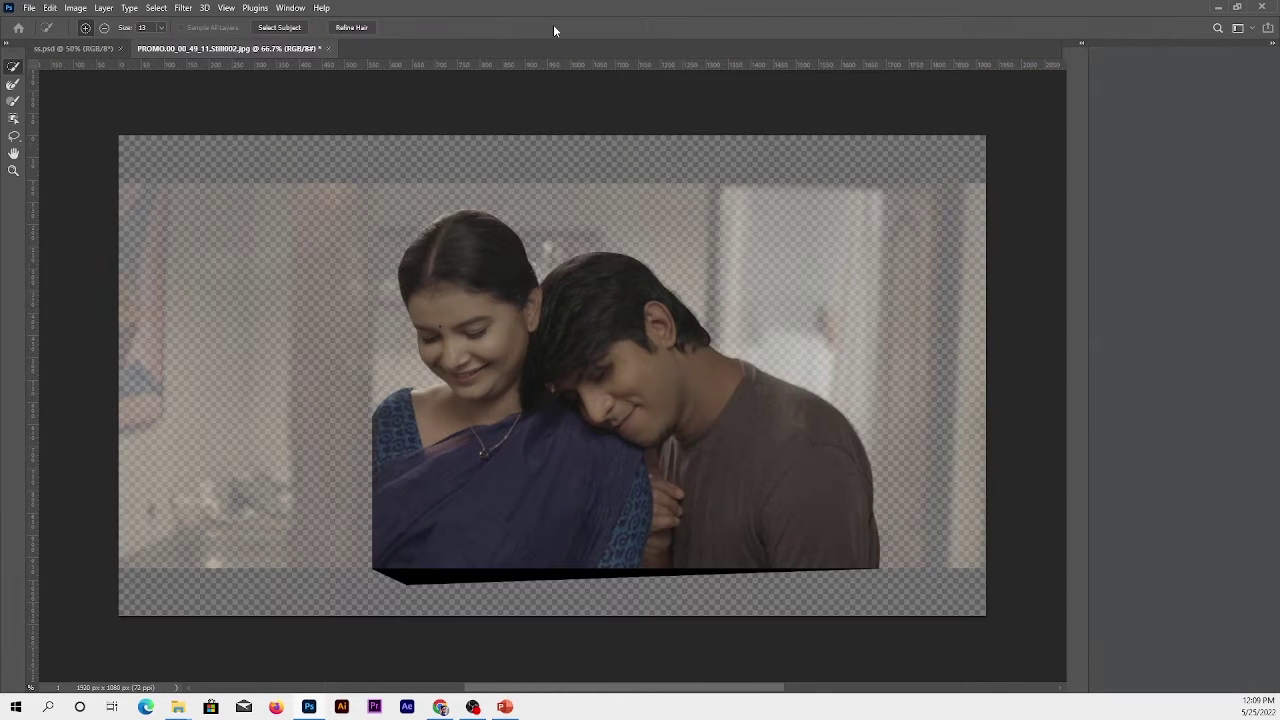
scroll(478, 304, up, 2)
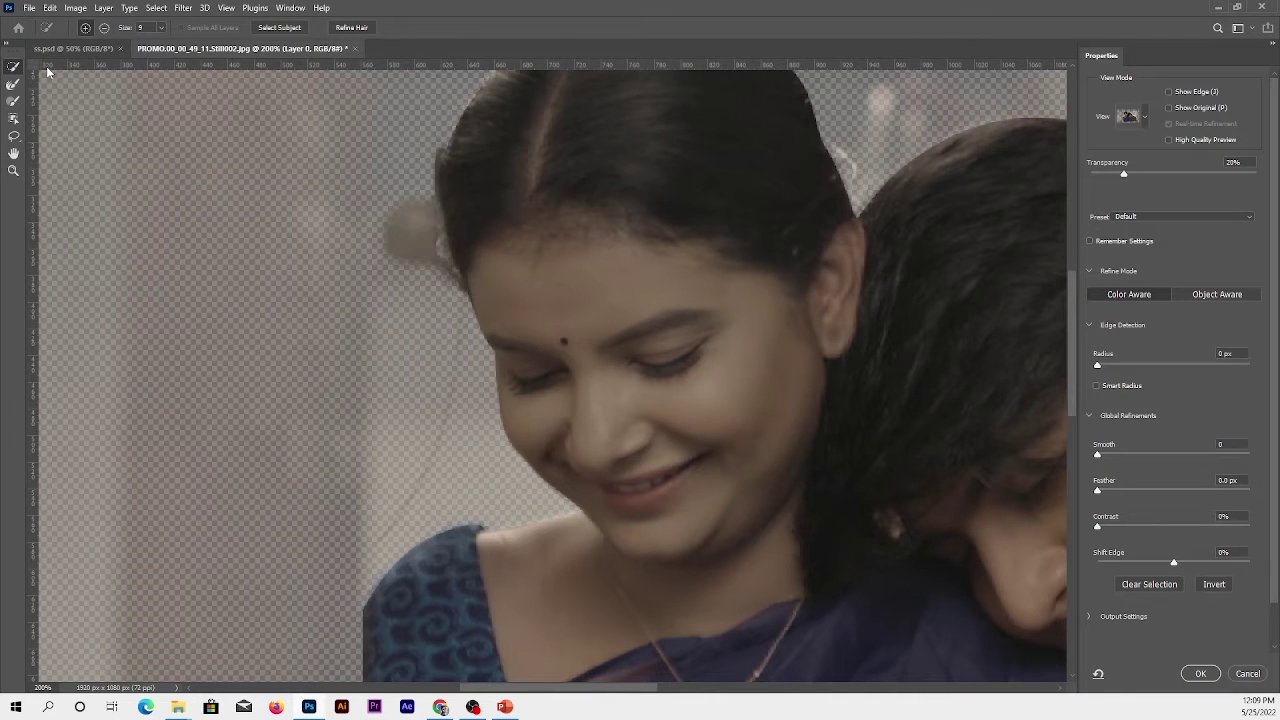
Refine the hair edges around both heads with the Refine Edge Brush
key(r)
scroll(549, 197, up, 3)
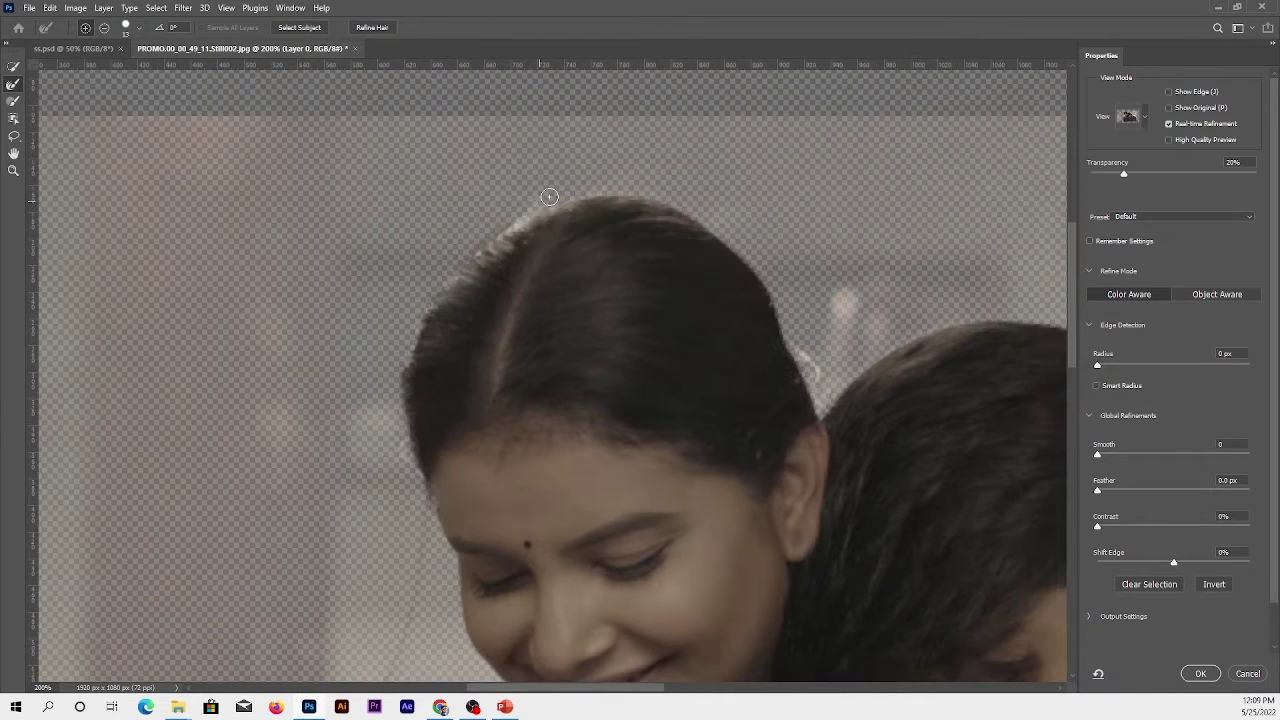
drag(549, 197, 823, 408)
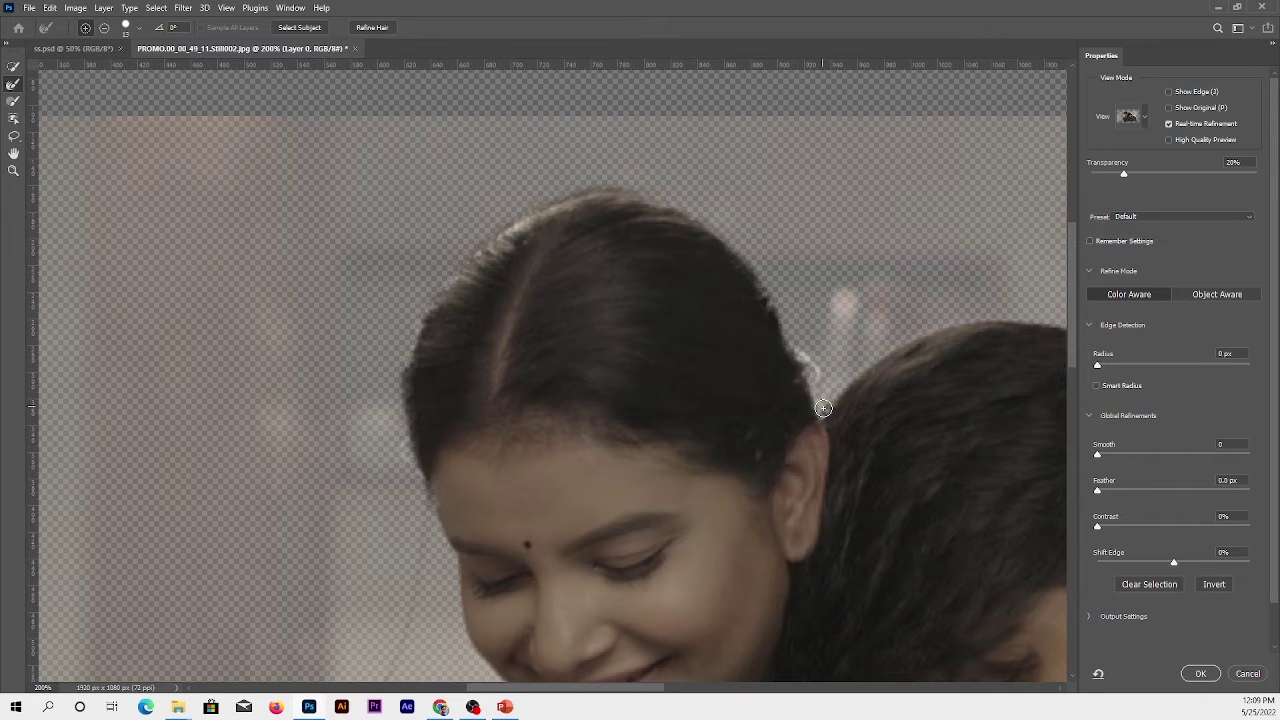
drag(823, 408, 705, 372)
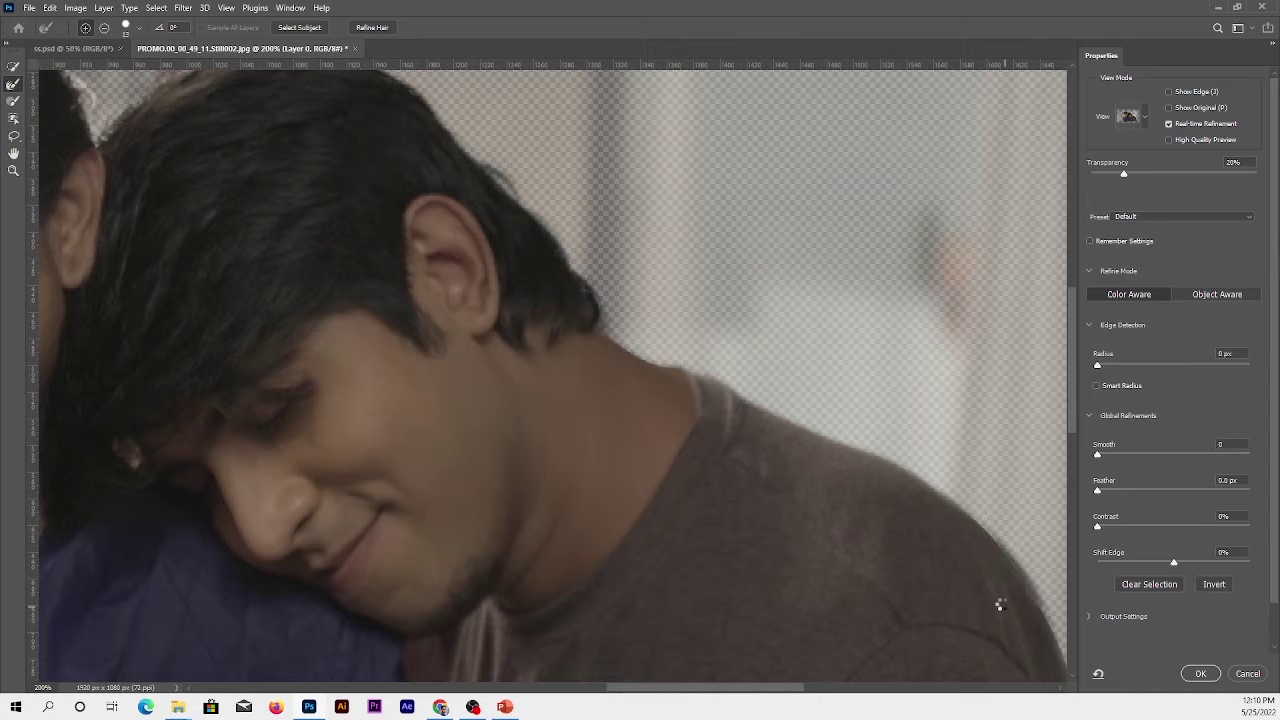
scroll(999, 604, down, 3)
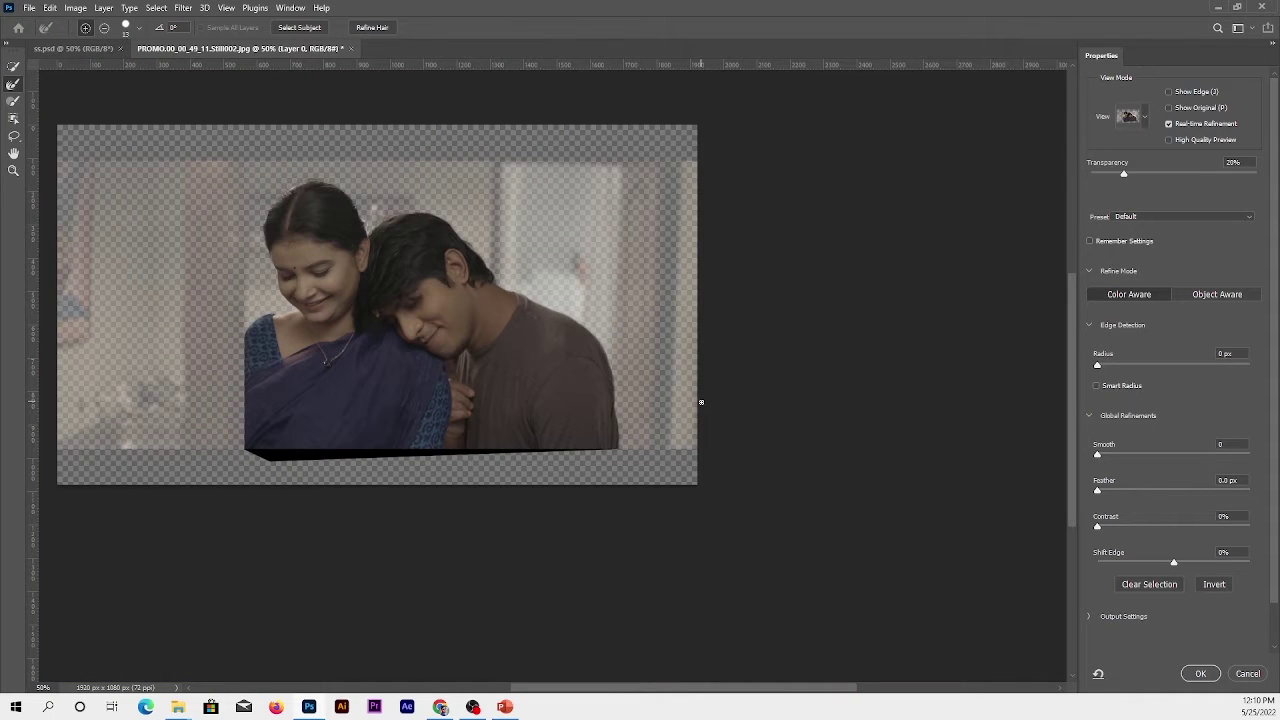
Output the refined selection to a new layer with layer mask and confirm
key(ctrl+plus)
scroll(1178, 575, down, 1)
click(1173, 592)
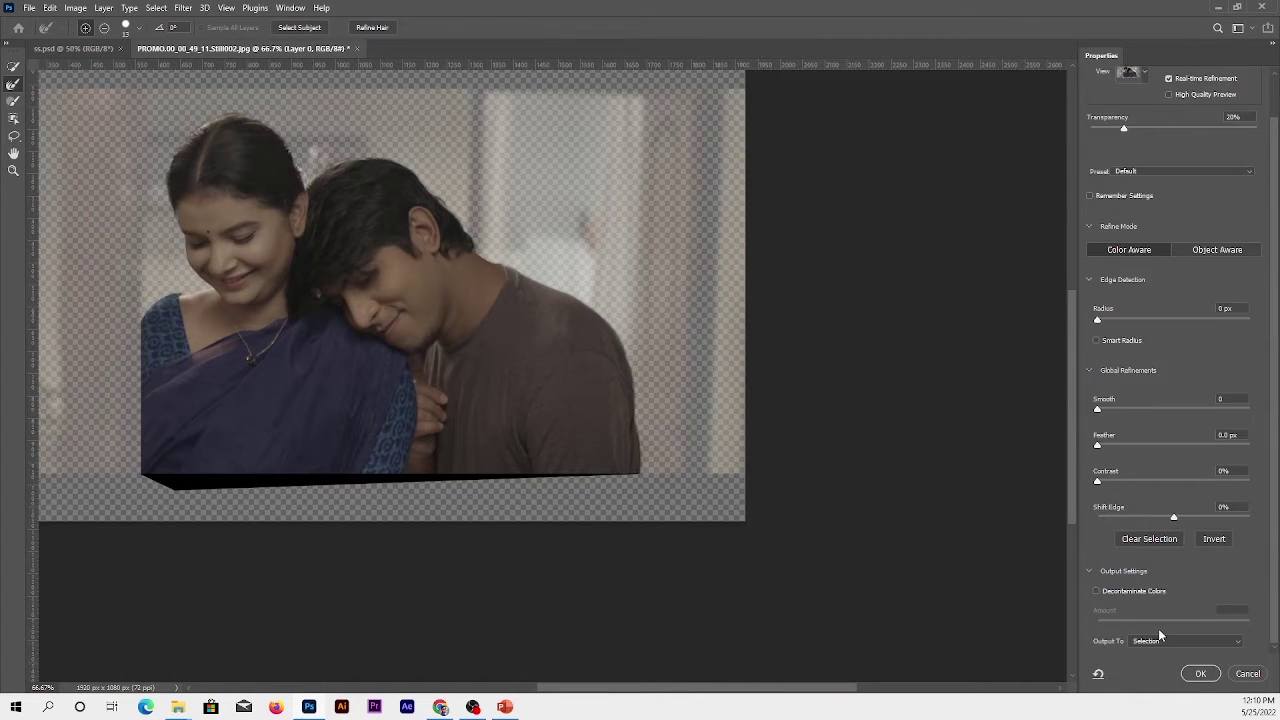
click(1200, 673)
click(1100, 499)
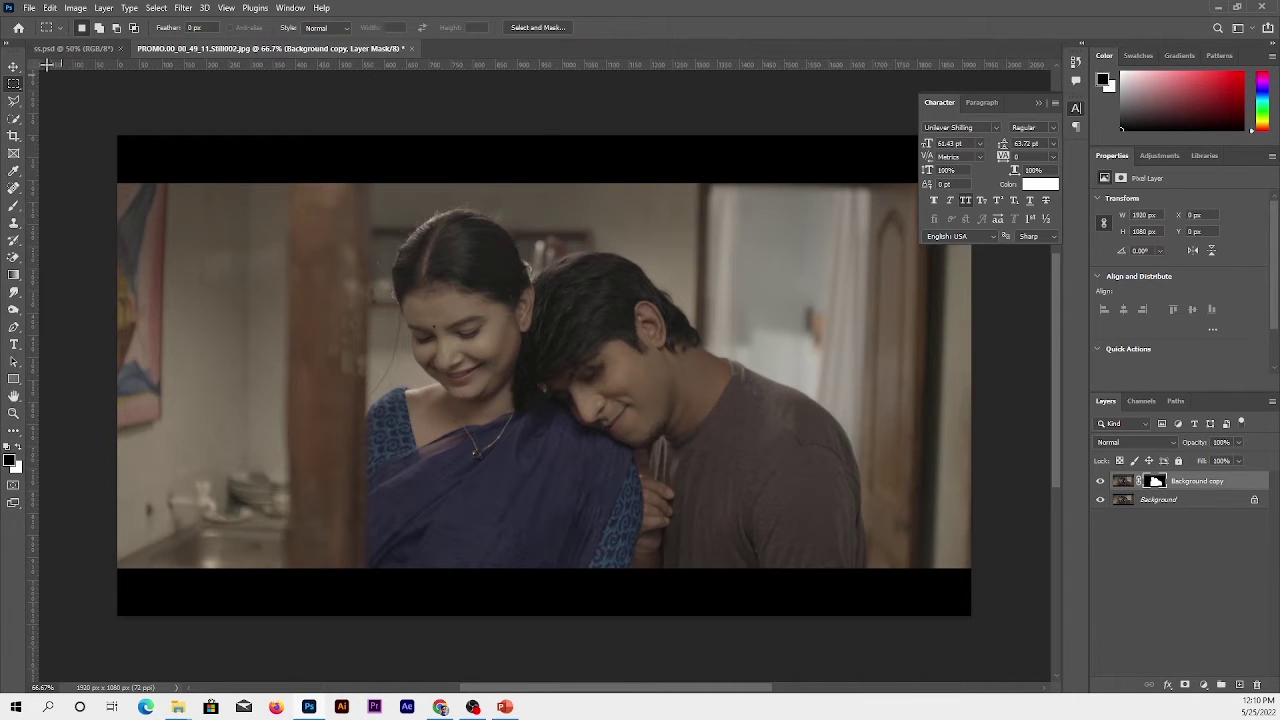
Crop to a 1920 × 1080 ratio inside the black bars, leaving a 1481 × 832 px image
click(1100, 499)
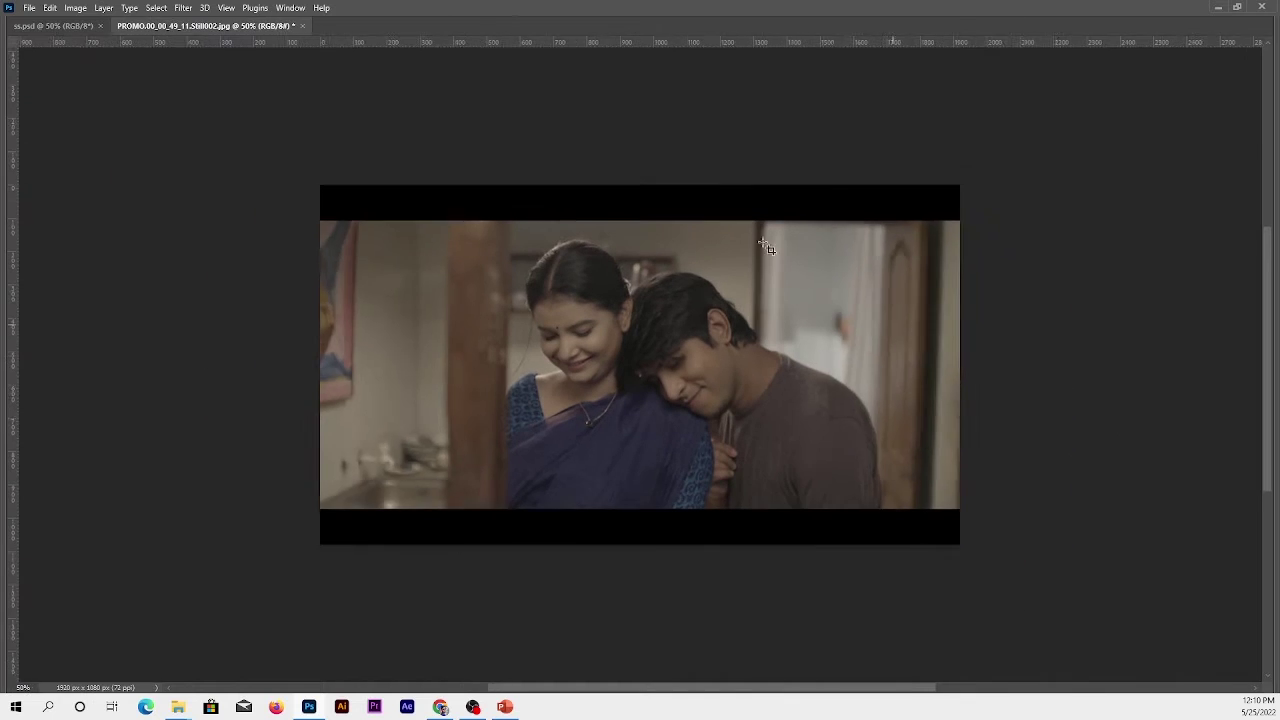
key(Tab)
key(c)
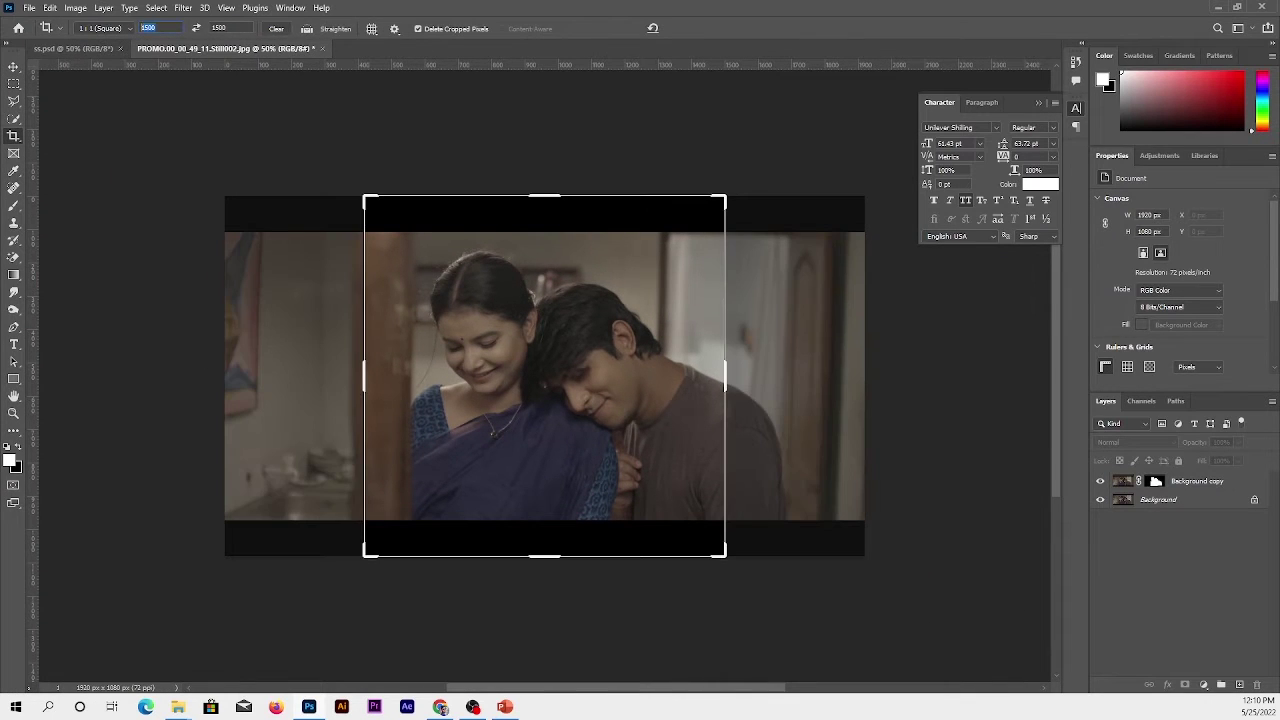
text(1920)
key(Tab)
text(1080)
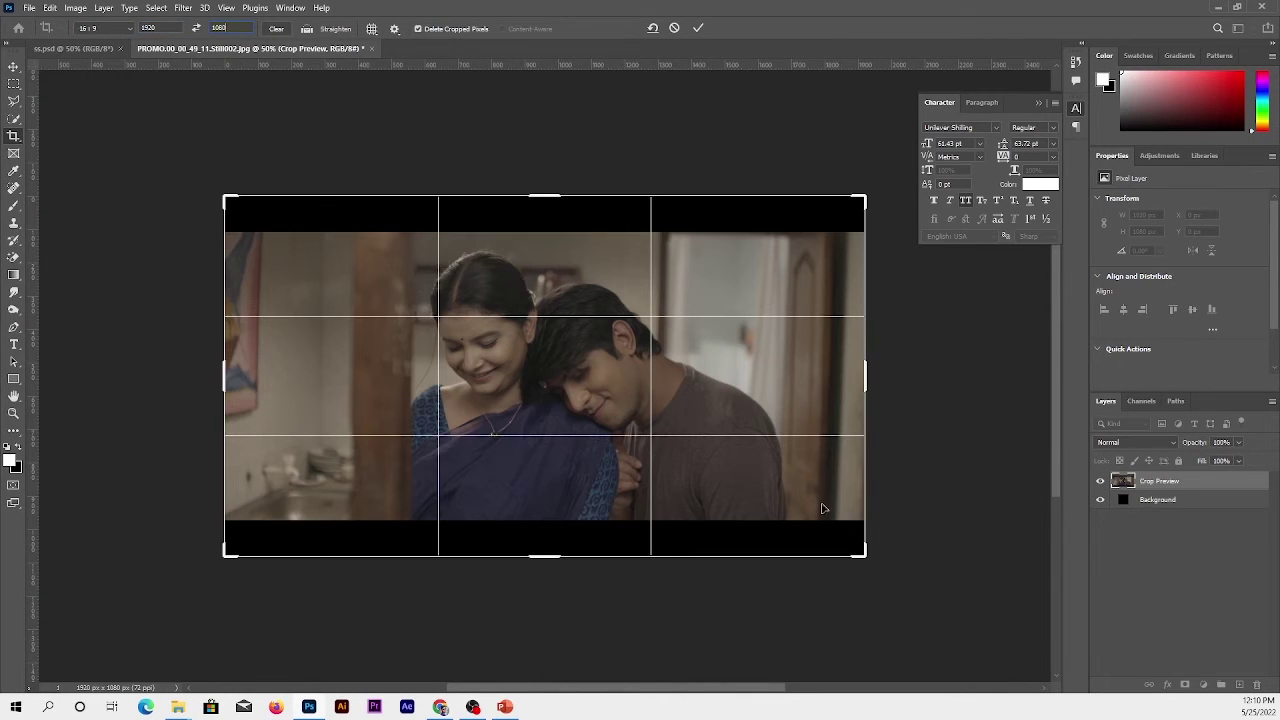
drag(865, 551, 851, 534)
mouse_move(829, 214)
mouse_down()
mouse_move(792, 239)
mouse_move(833, 188)
mouse_up()
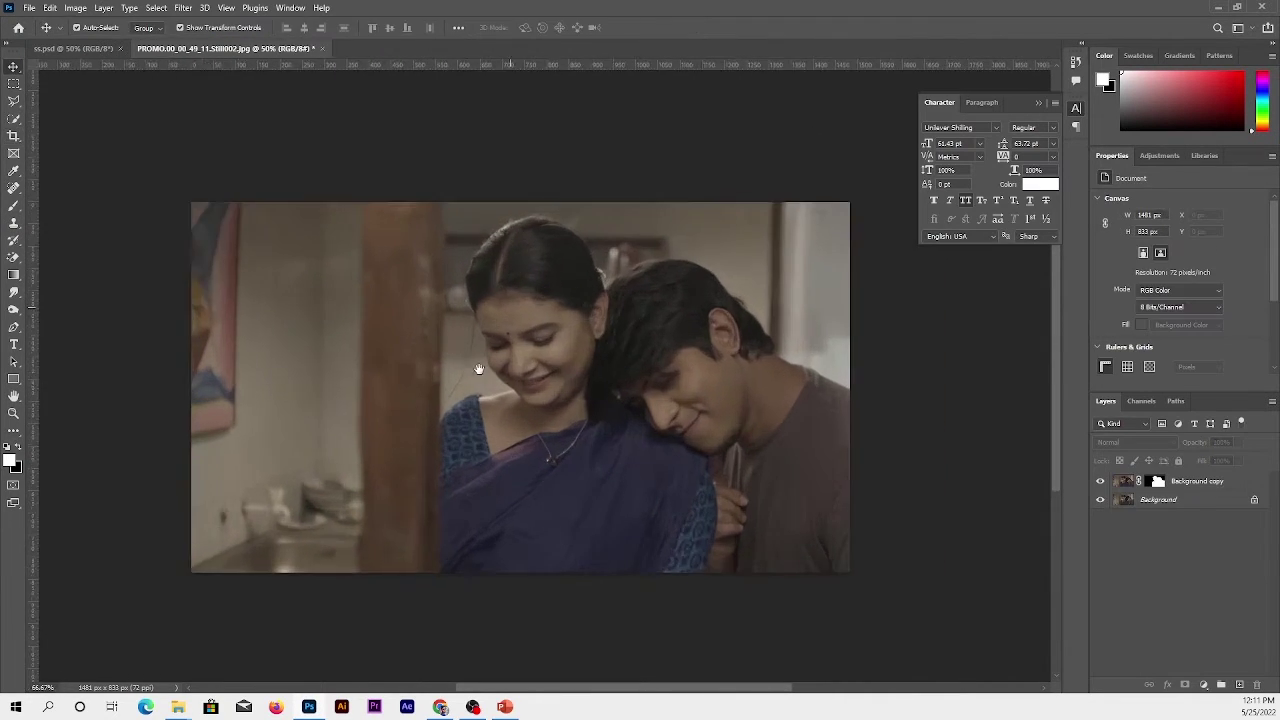
key(Return)
Add an Exposure adjustment layer with exposure -1.39 and gamma 0.92
key(v)
click(1203, 686)
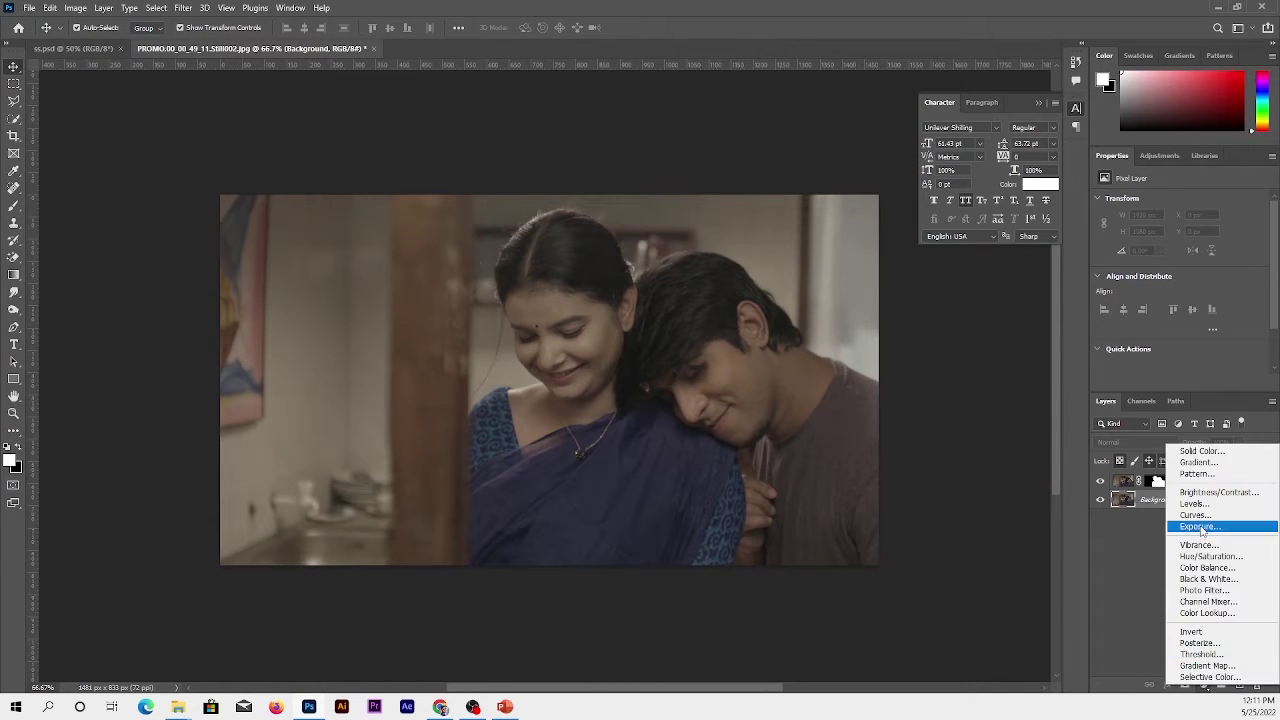
click(1140, 530)
drag(1179, 232, 1164, 232)
click(1196, 286)
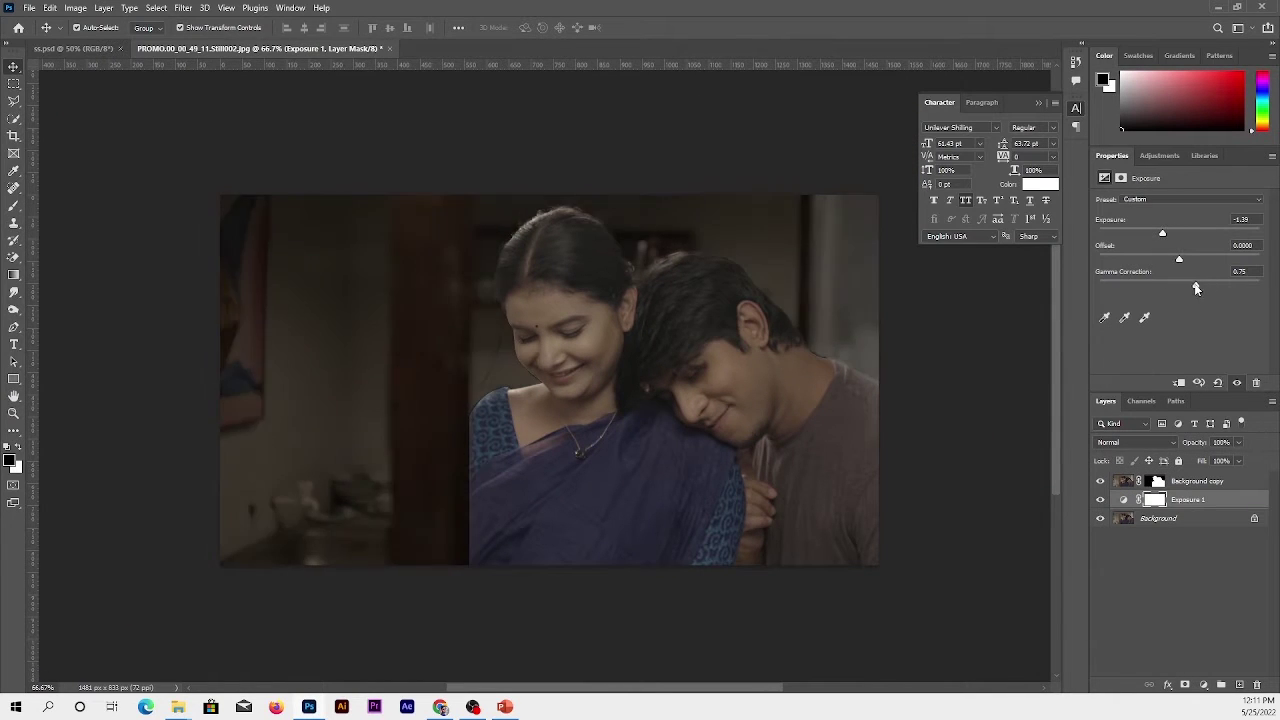
drag(1190, 288, 1185, 288)
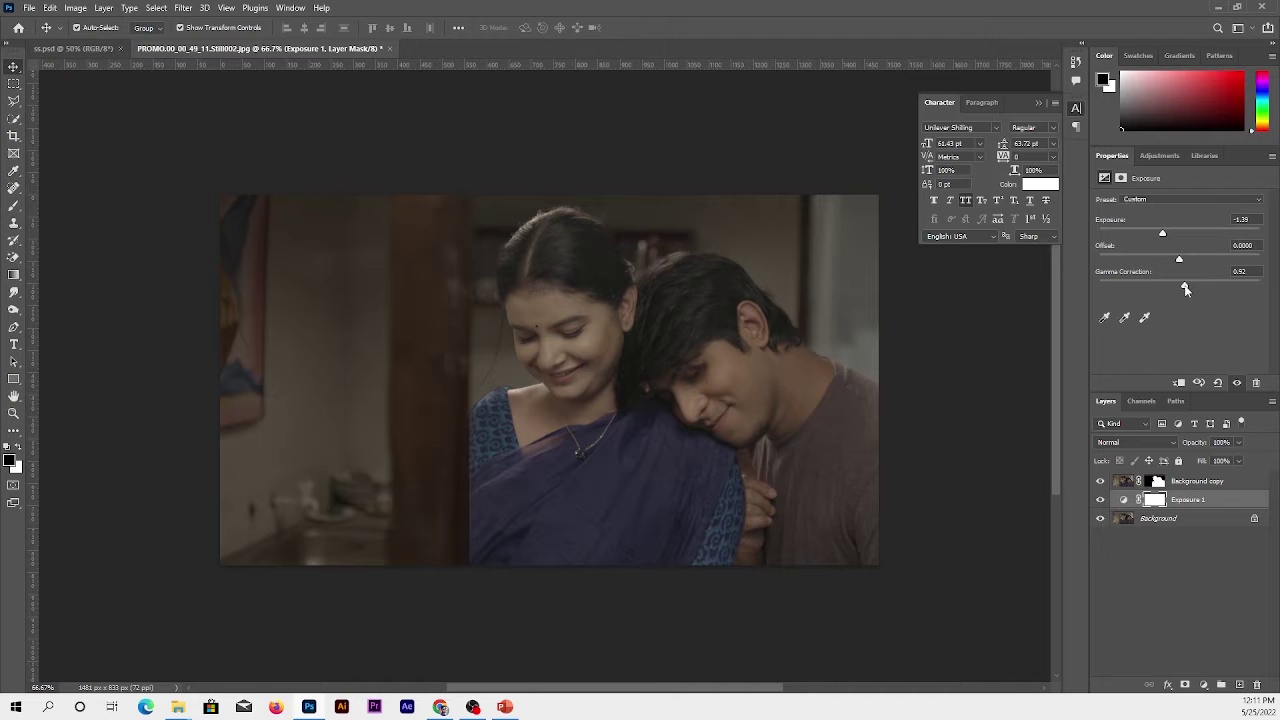
Add a Vibrance adjustment layer with vibrance reduced to -34
click(1203, 686)
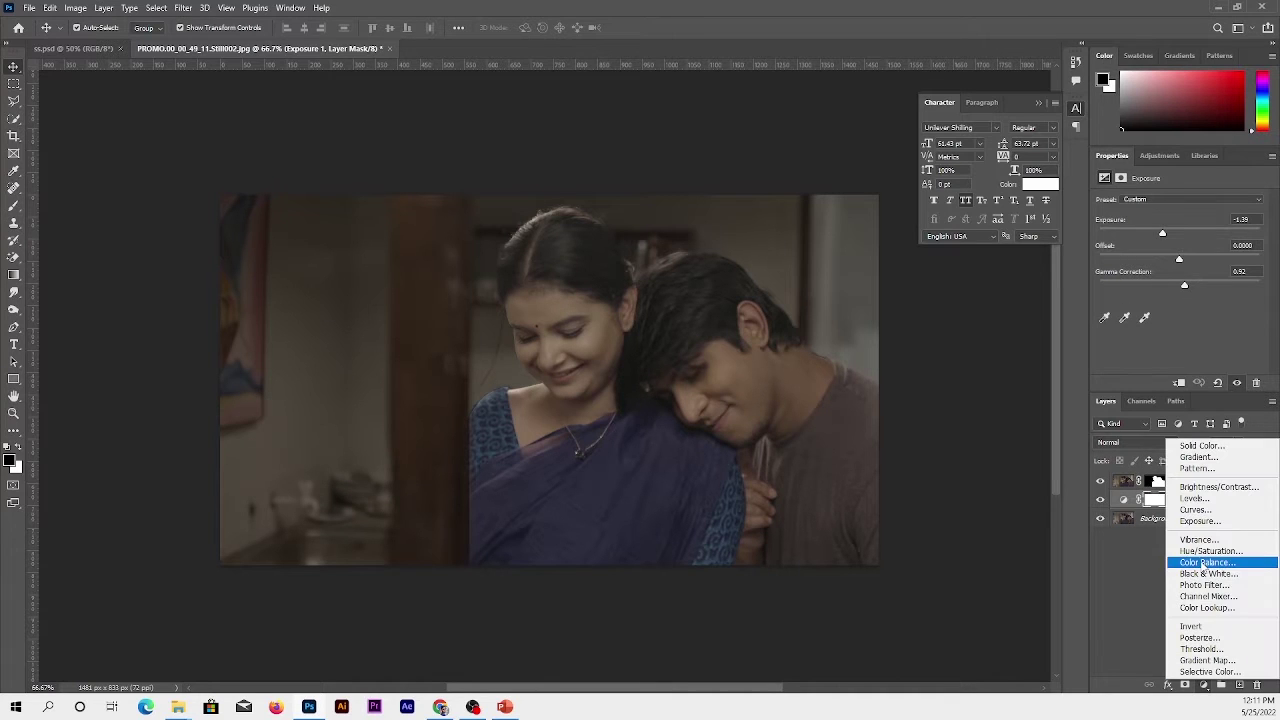
click(1203, 540)
click(1152, 216)
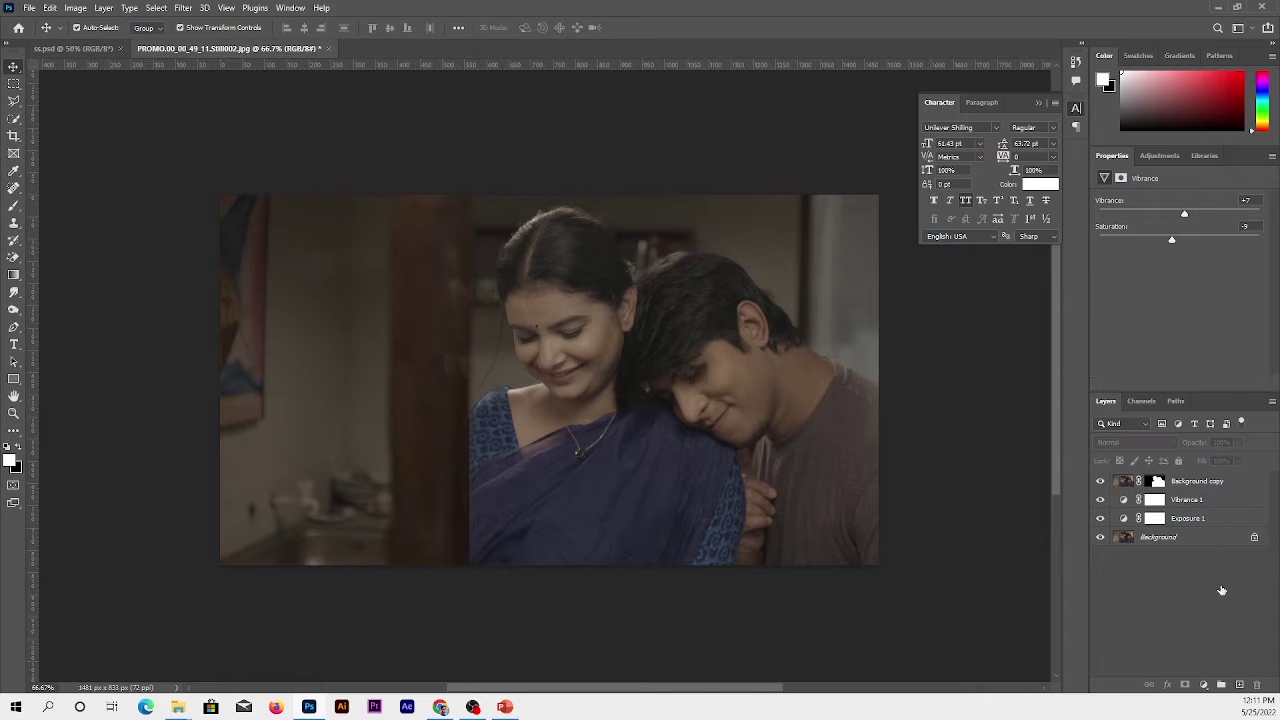
On a new empty layer, paint yellow over the upper background with a large brush
key(ctrl+shift+alt+n)
key(b)
key(bracketright)
key(bracketright)
key(bracketright)
key(x)
click(10, 457)
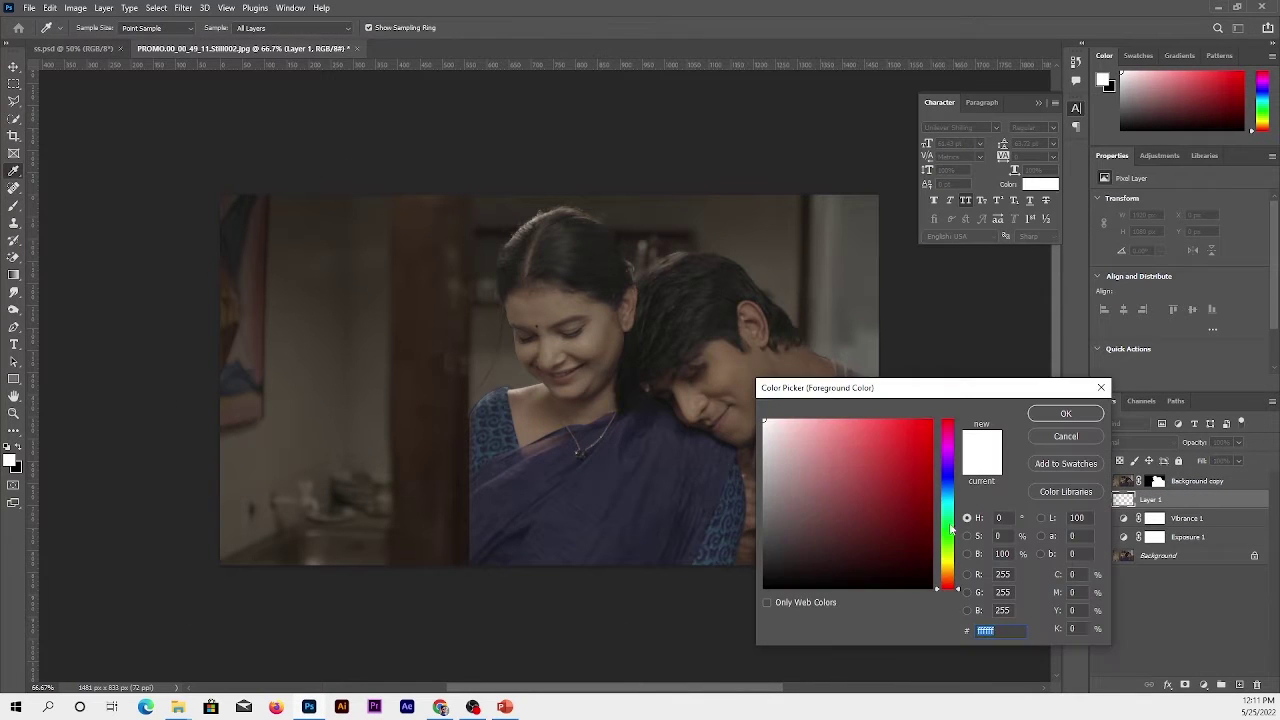
drag(948, 586, 948, 567)
click(1066, 413)
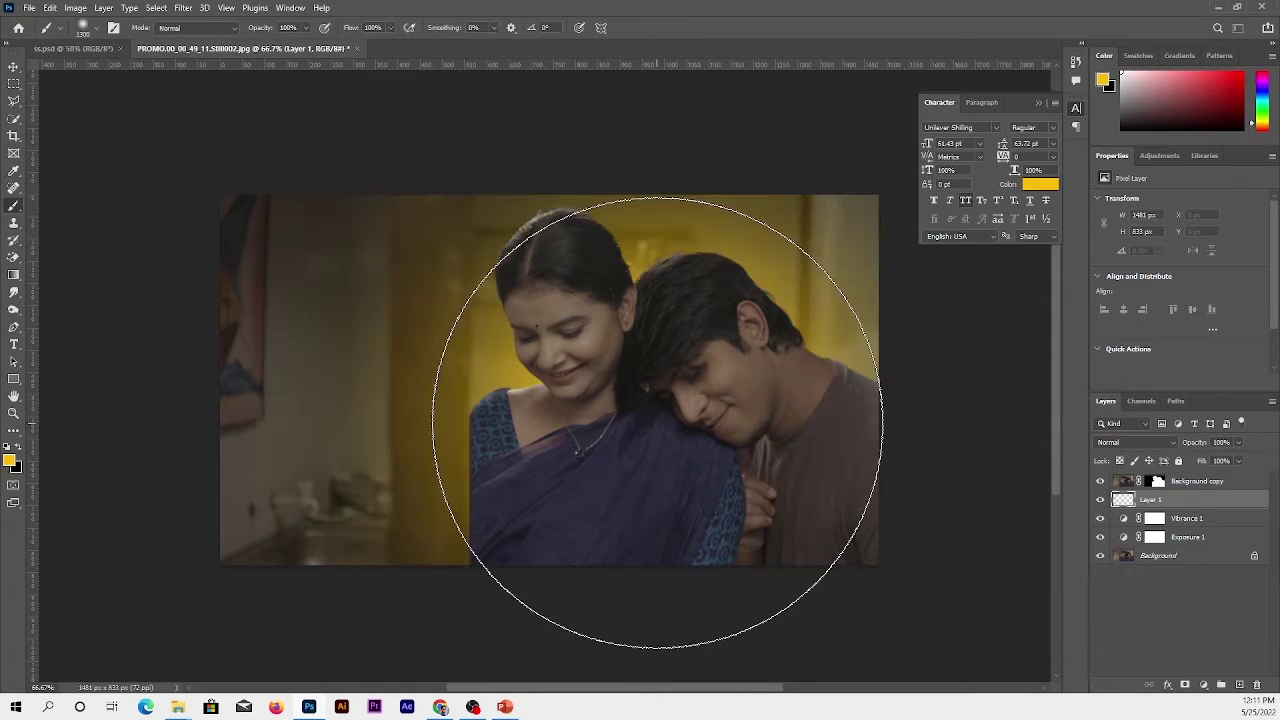
drag(711, 385, 700, 371)
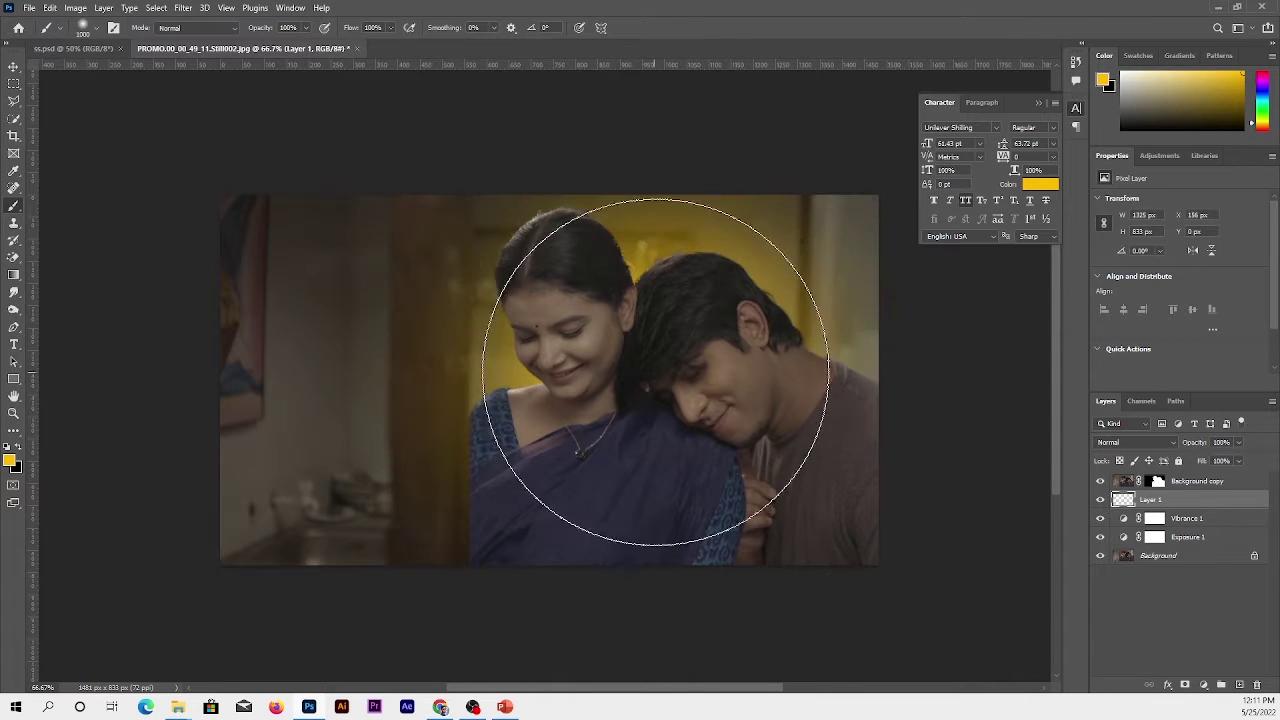
Set the yellow glow layer to Screen blend mode with lowered opacity
click(1137, 442)
click(1113, 472)
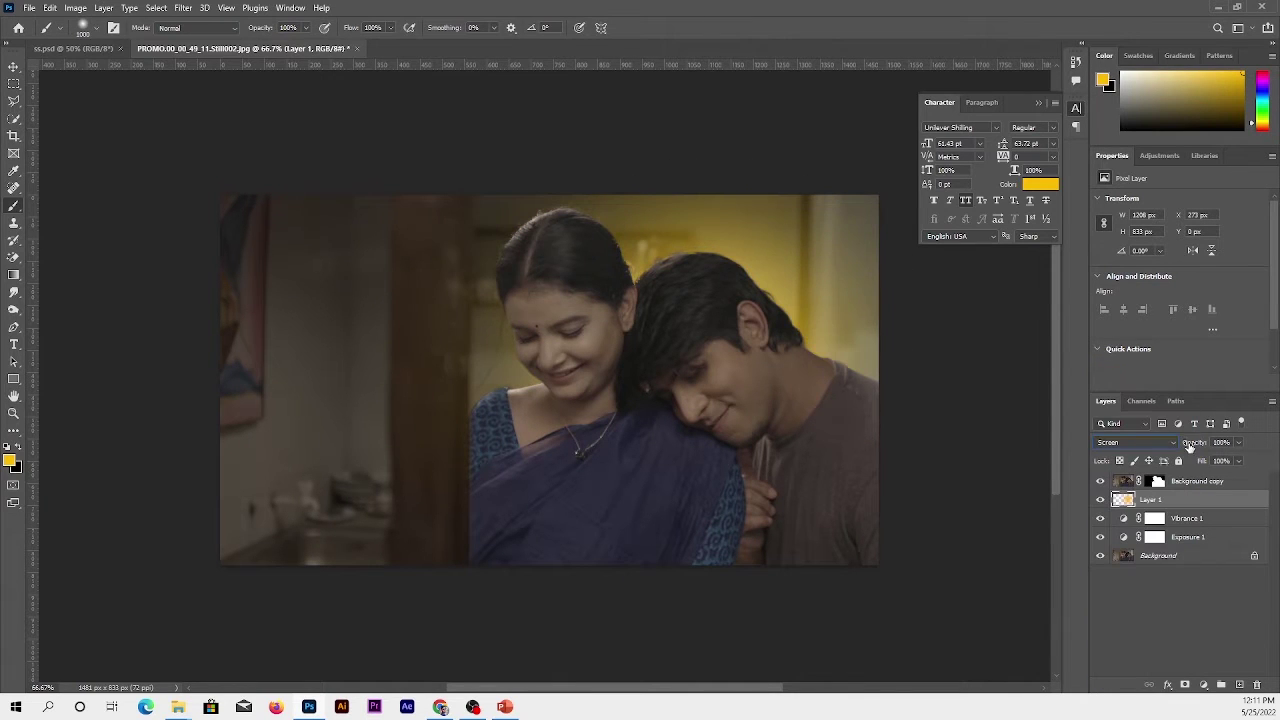
drag(1205, 442, 1180, 442)
click(14, 66)
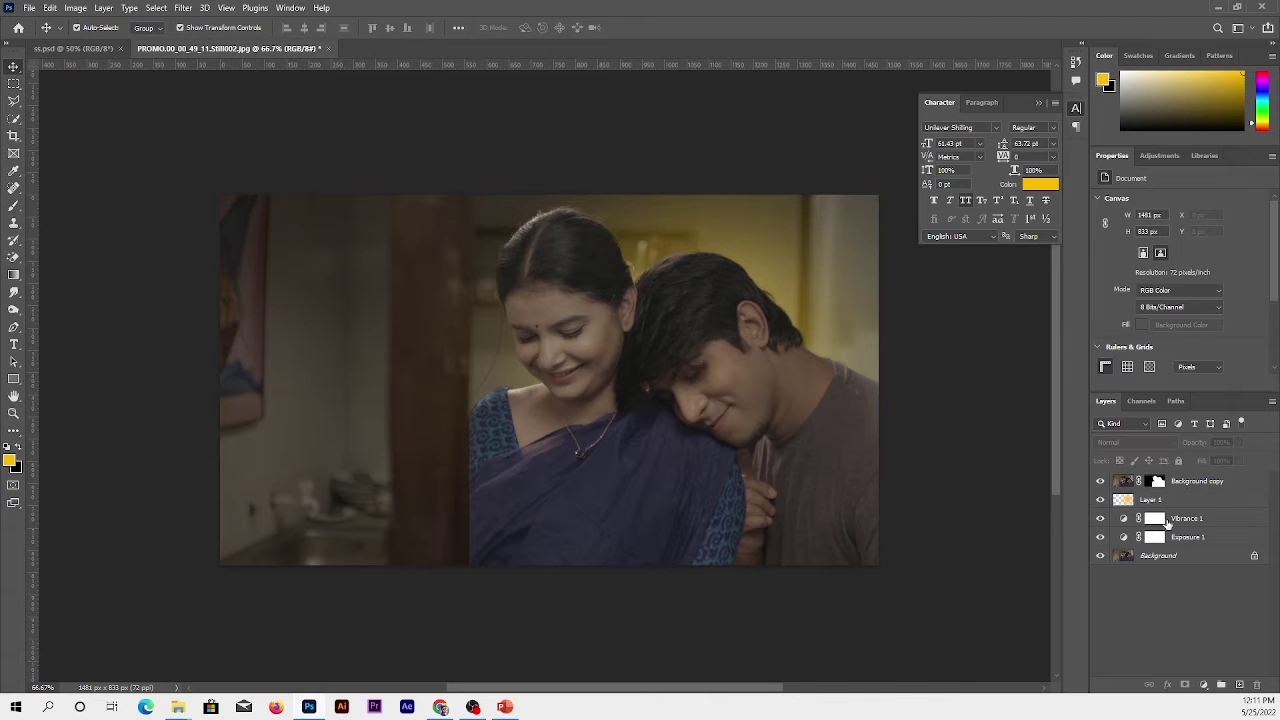
click(1197, 481)
Add a Gradient Fill layer using the Black-White gradient preset
click(1203, 684)
click(1190, 462)
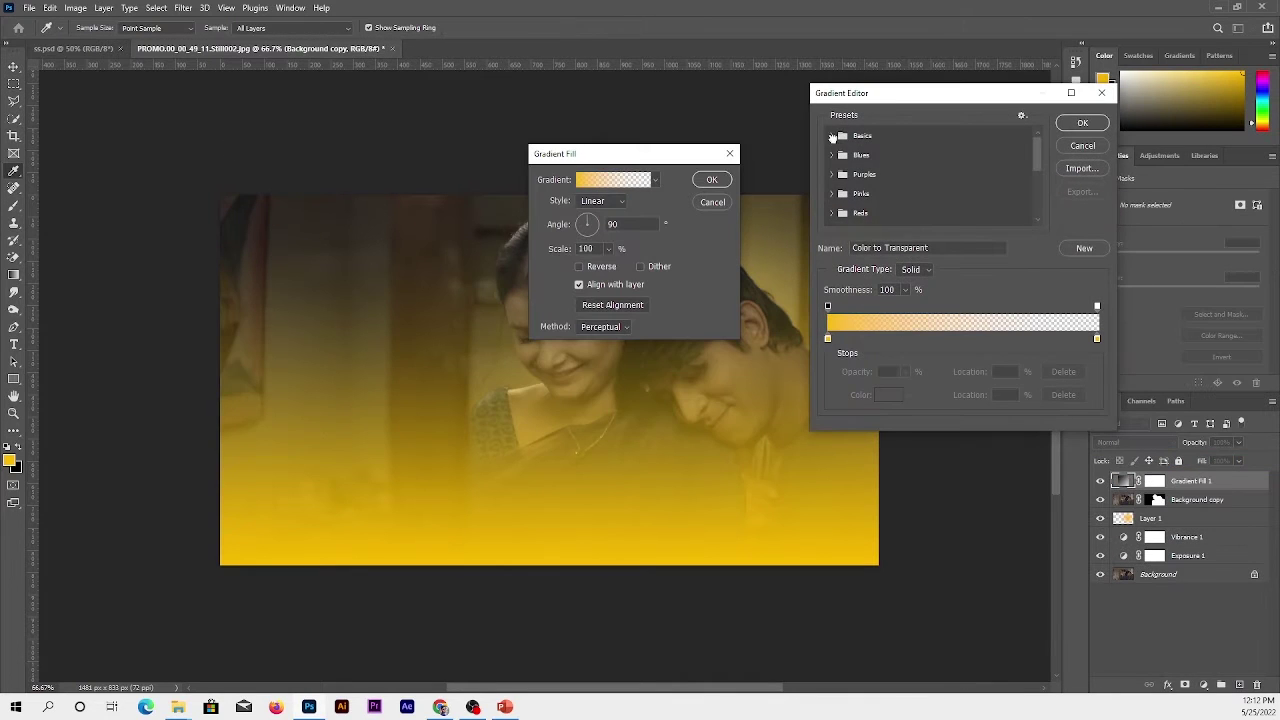
click(891, 157)
double_click(828, 338)
key(Return)
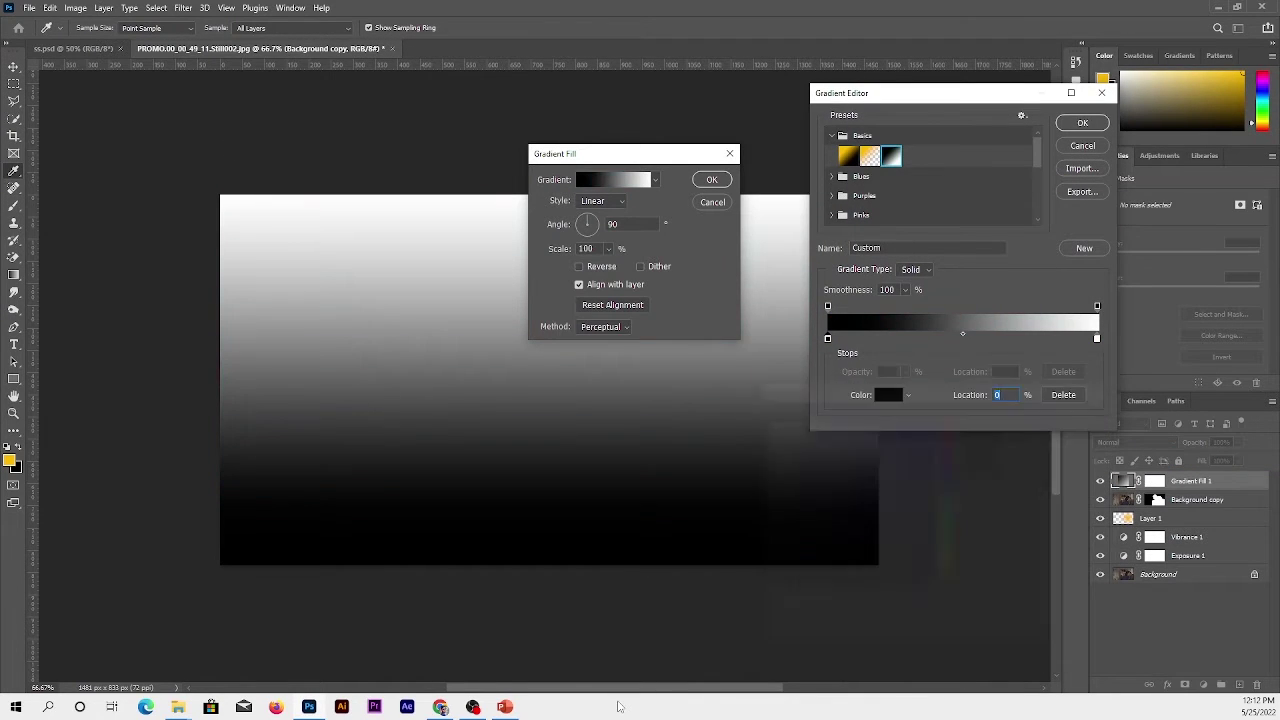
click(889, 395)
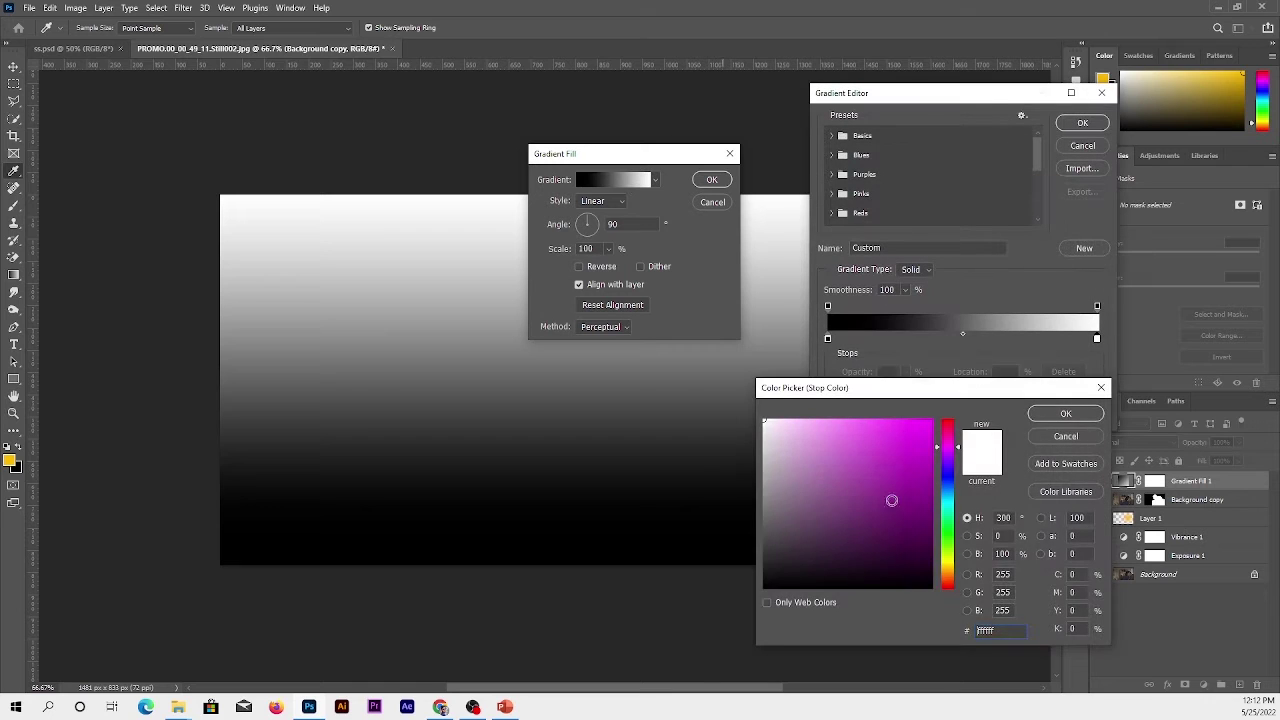
key(Return)
Make the gradient black-to-transparent: right opacity stop 0, moved to about 64%
click(889, 395)
key(Return)
click(1097, 306)
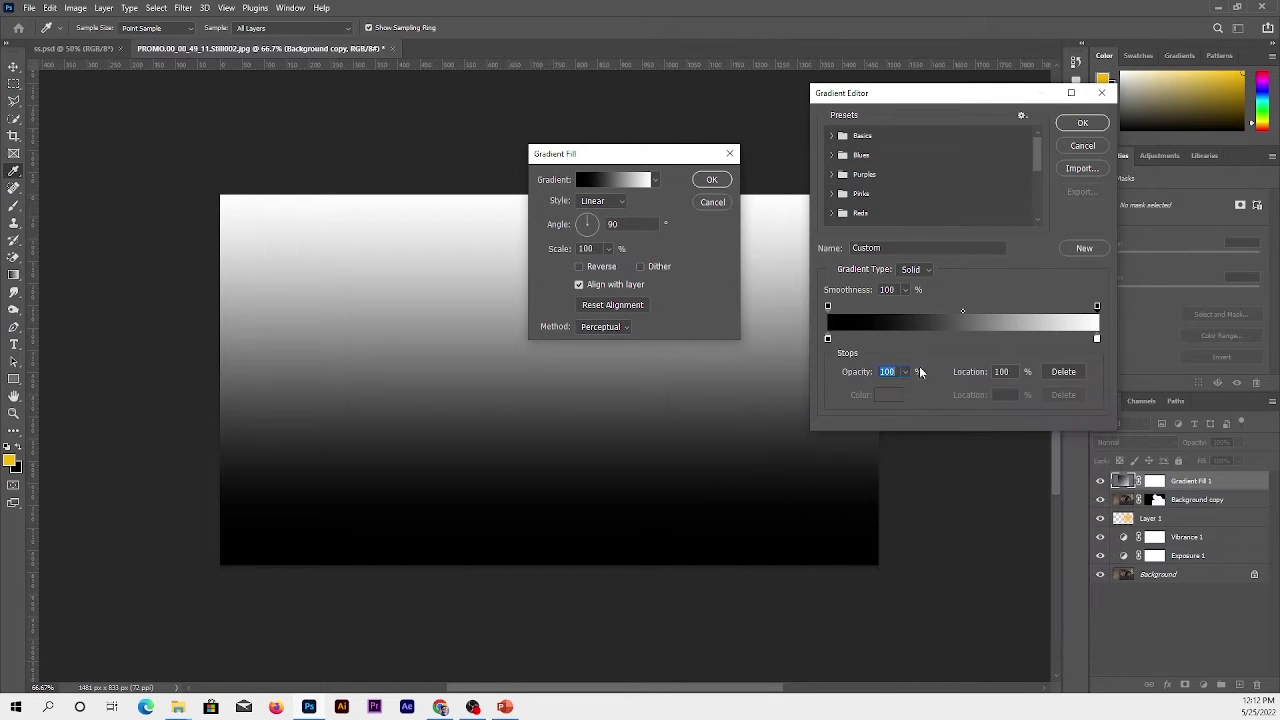
text(0)
click(889, 395)
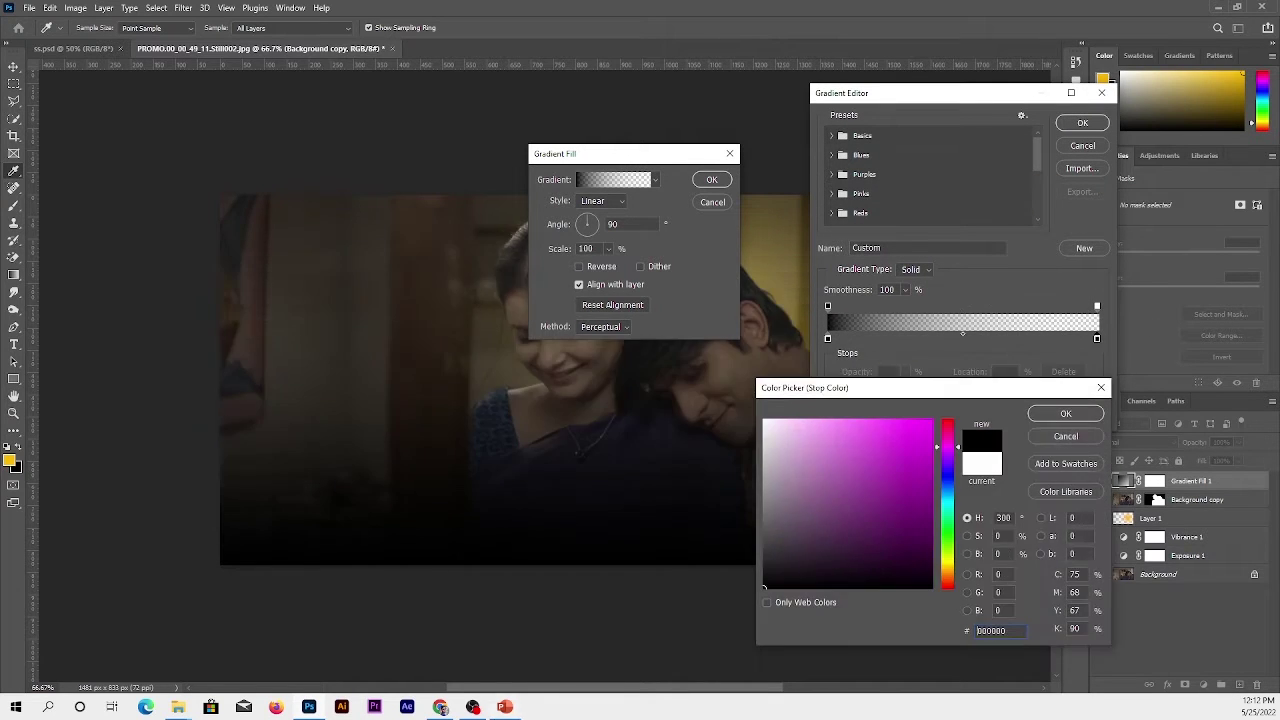
key(Return)
drag(1097, 306, 1026, 306)
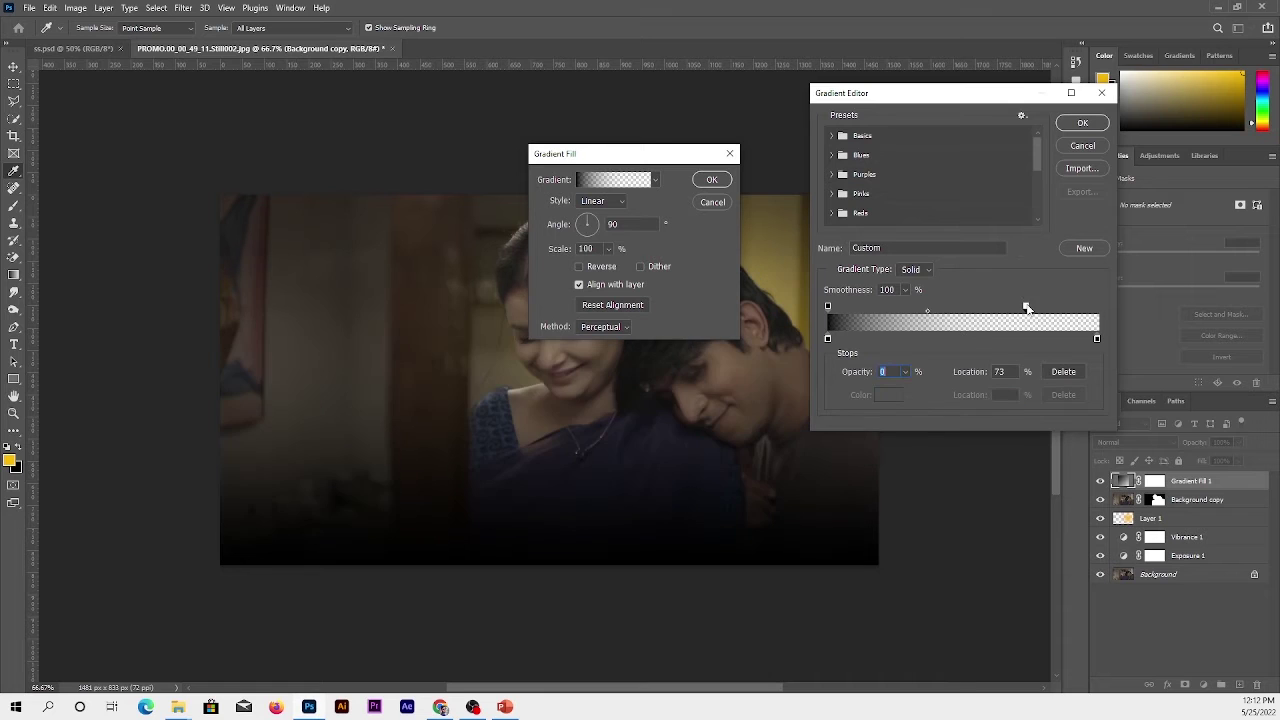
click(1082, 122)
key(Return)
Lower the Gradient Fill 1 layer's opacity to about 41%
drag(1185, 442, 1155, 442)
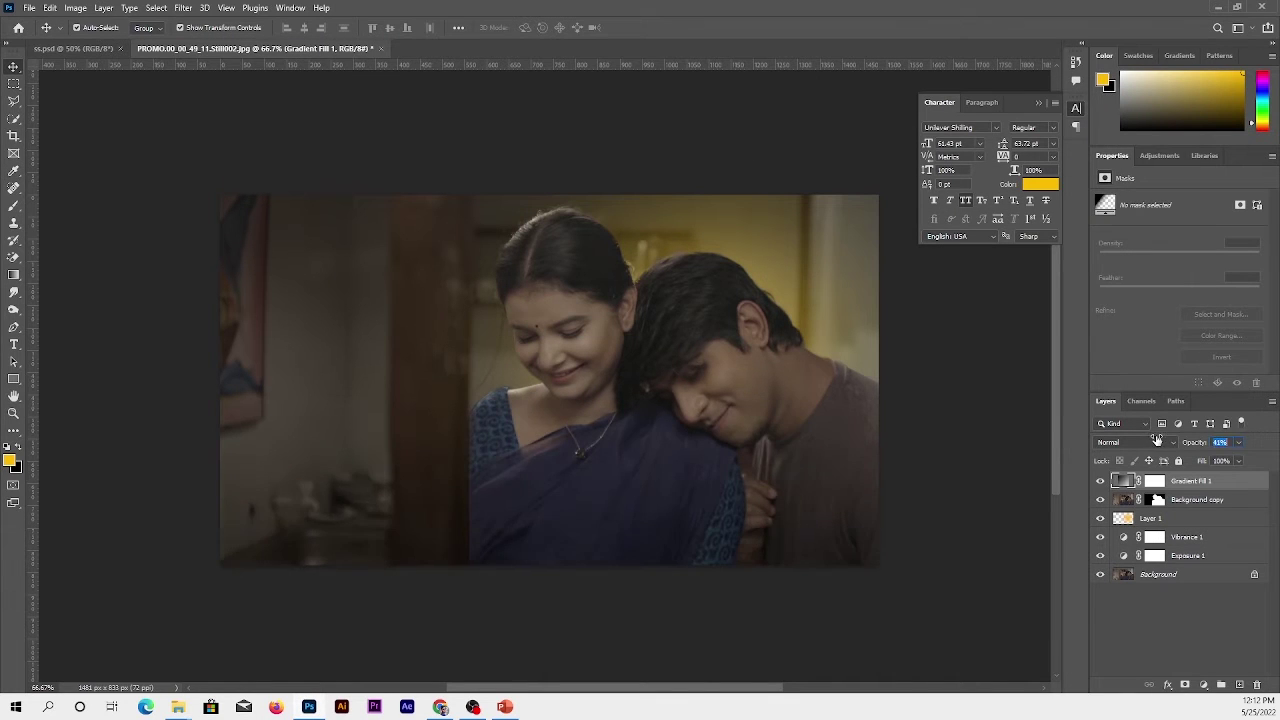
click(931, 443)
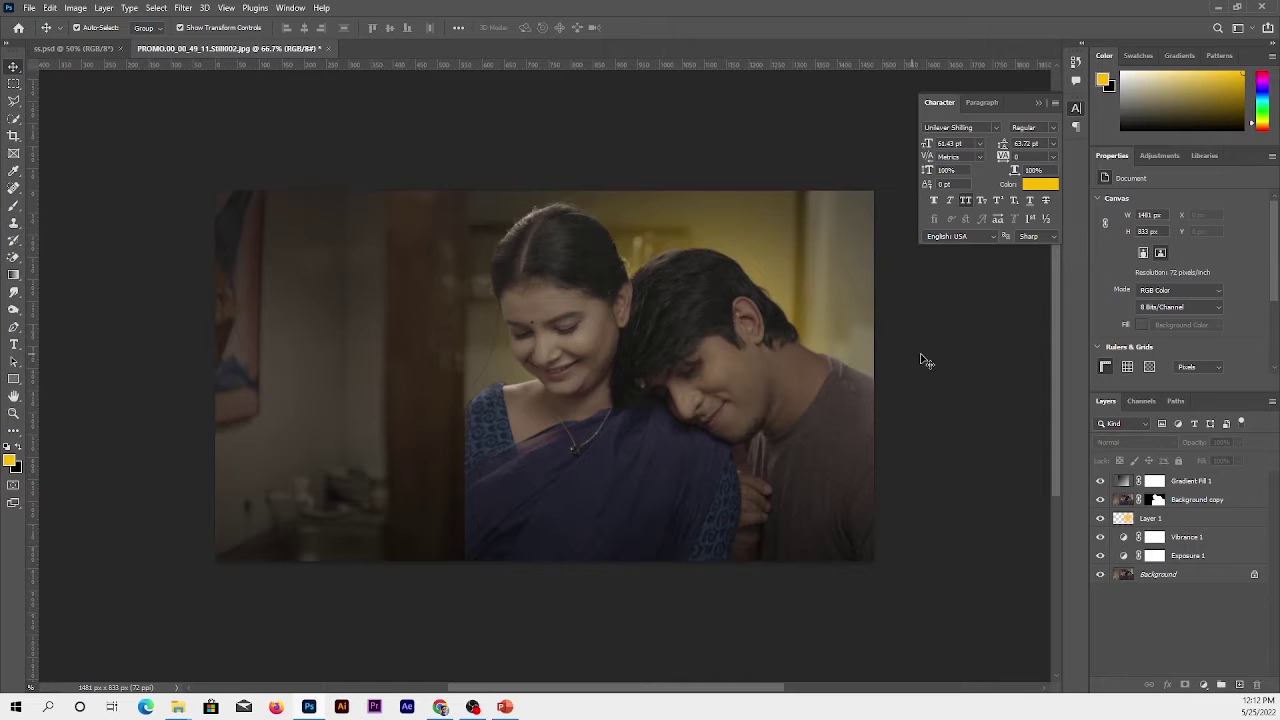
scroll(700, 366, up, 1)
Select the Background copy layer and pick the falling-snow image in the Overlay folder
click(760, 365)
click(1230, 503)
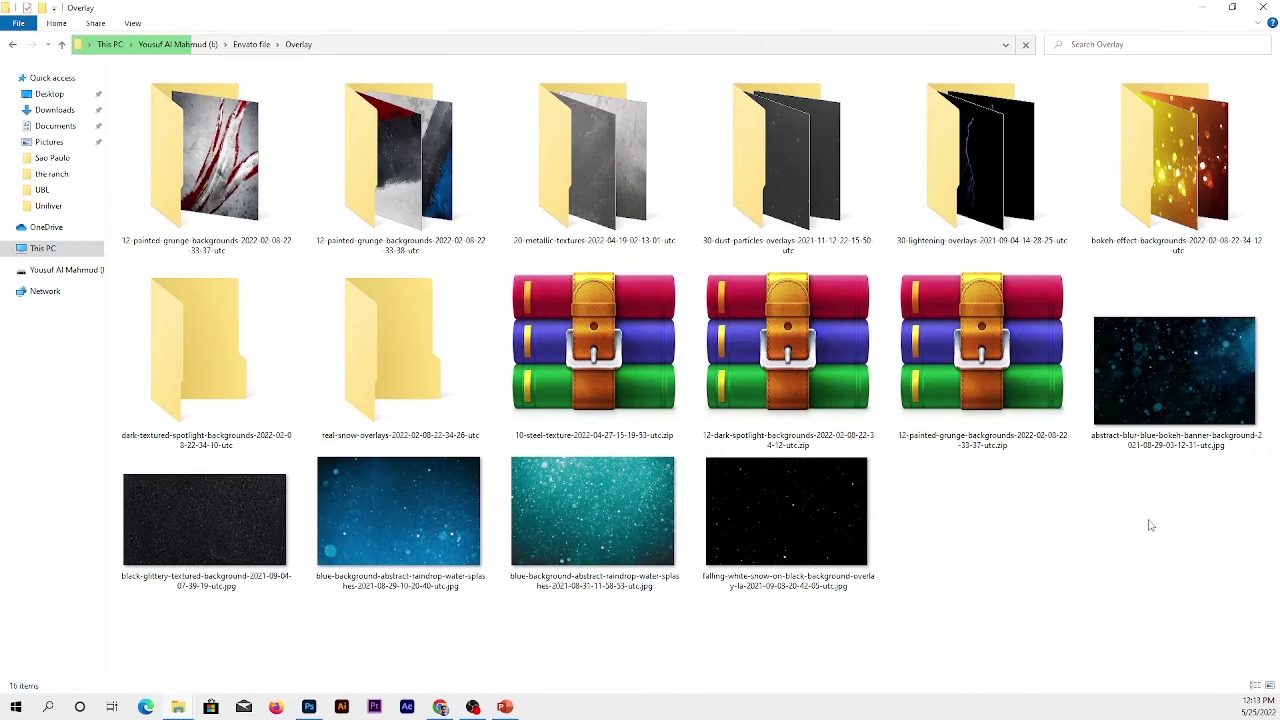
click(800, 537)
Place the falling-snow image below Layer 1 and set it to Screen blend mode
drag(800, 537, 782, 338)
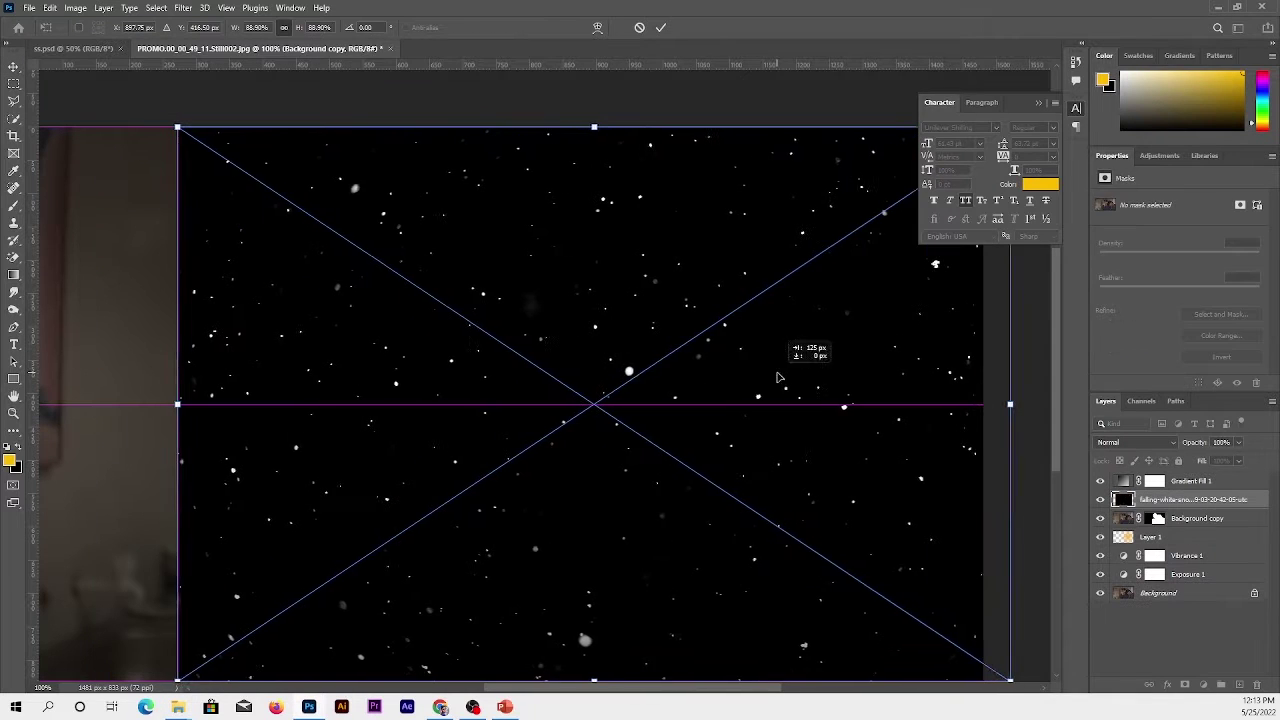
key(Return)
key(ctrl+bracketleft)
key(ctrl+bracketleft)
click(1135, 442)
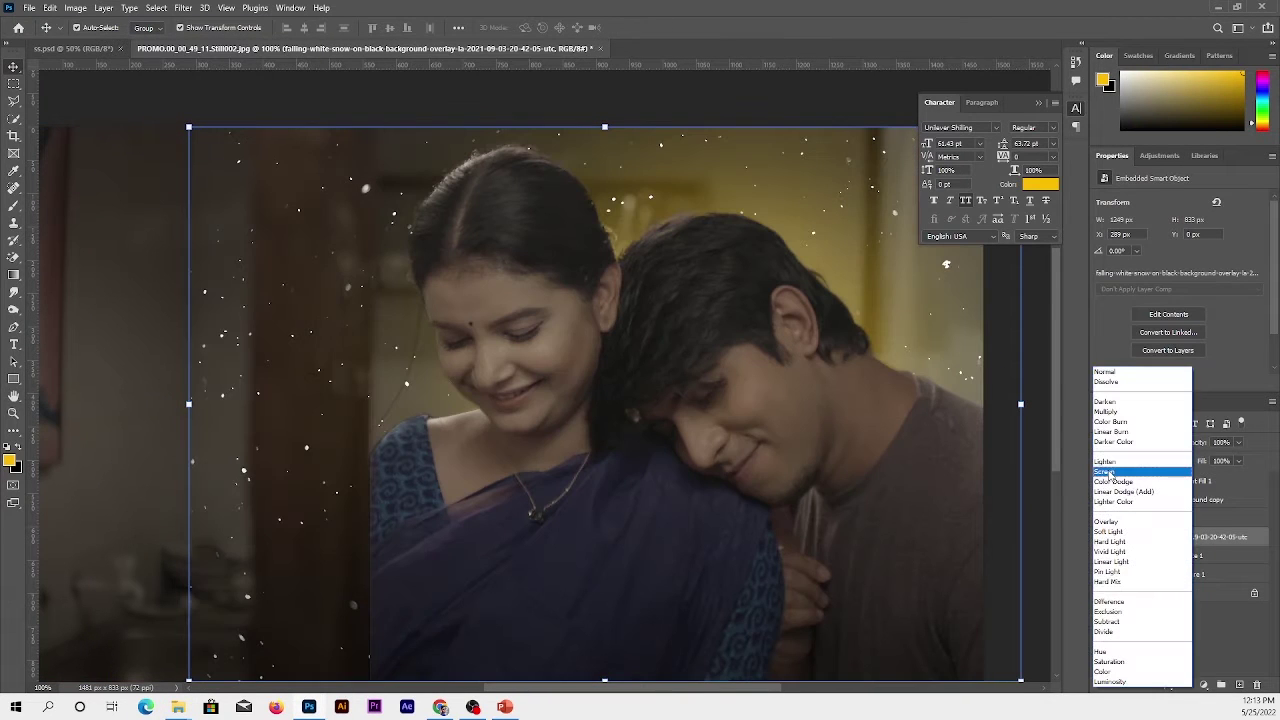
click(1115, 471)
Resize and reposition the snow overlay to cover the whole photo
key(ctrl+t)
drag(1020, 404, 860, 404)
drag(645, 471, 869, 411)
key(Tab)
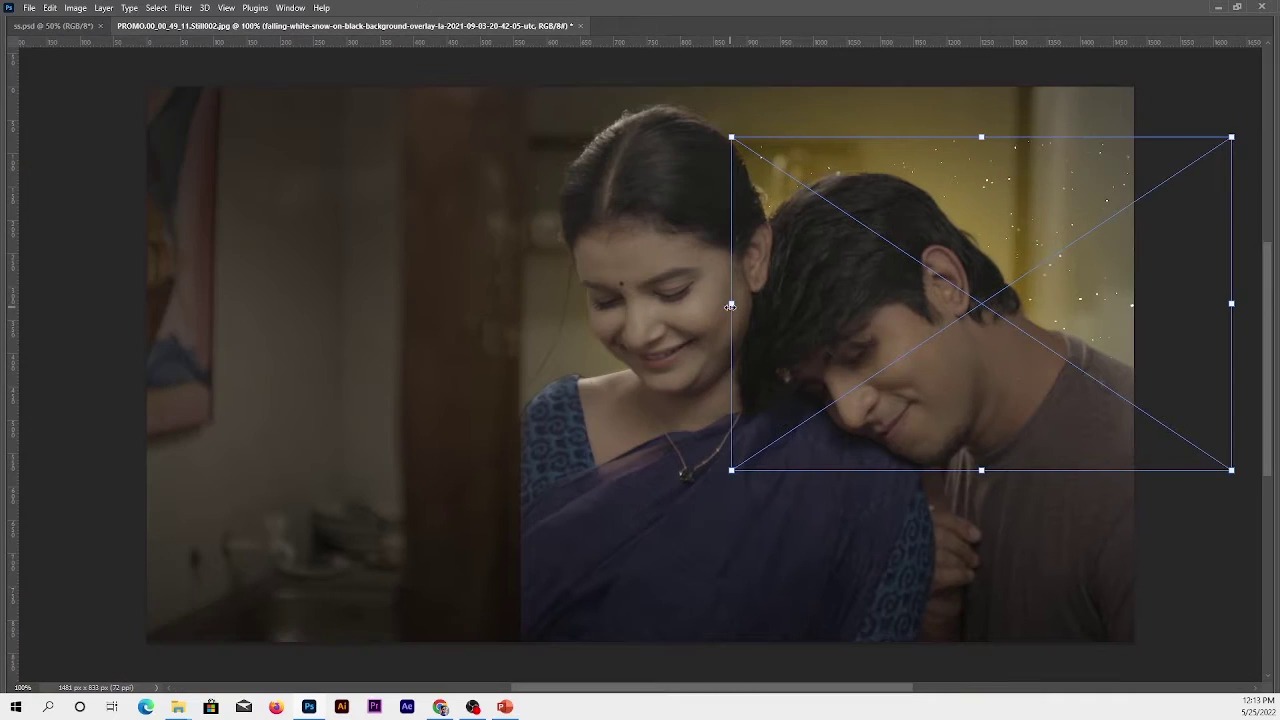
drag(734, 300, 402, 300)
drag(983, 235, 920, 298)
key(Tab)
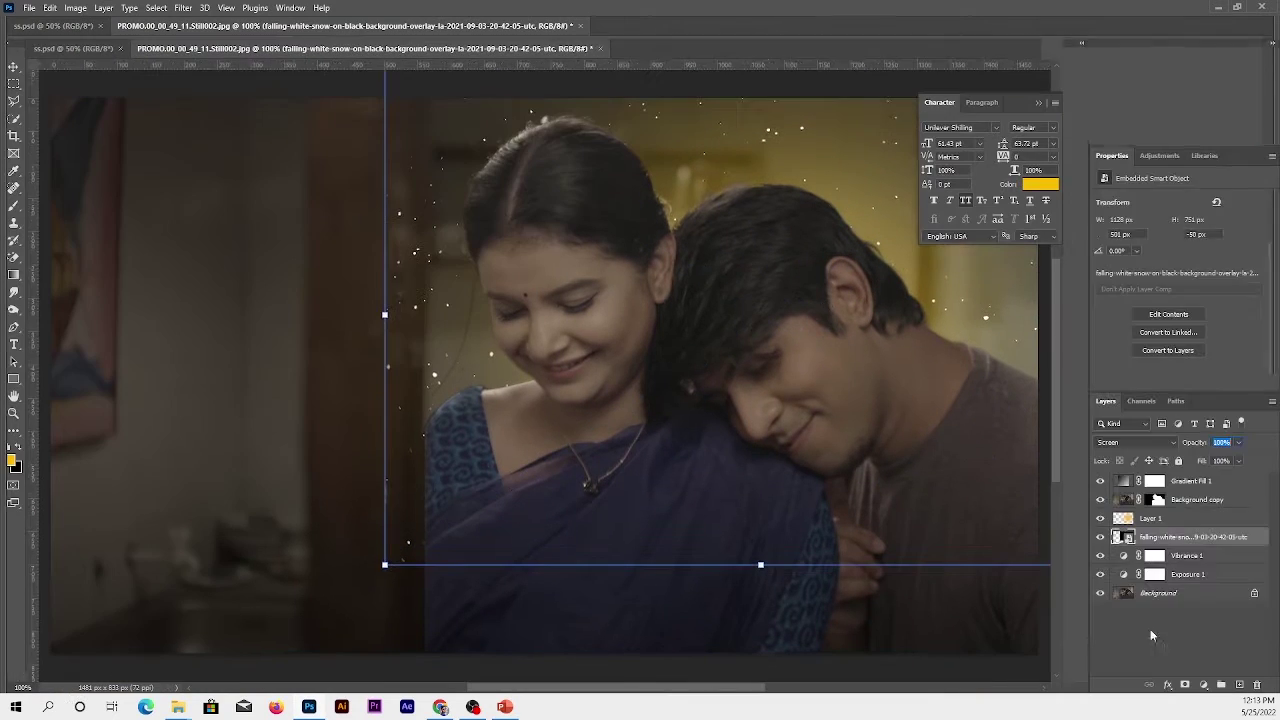
Add a layer mask and brush the snow off the man's face and hair
key(Tab)
key(ctrl+plus)
key(b)
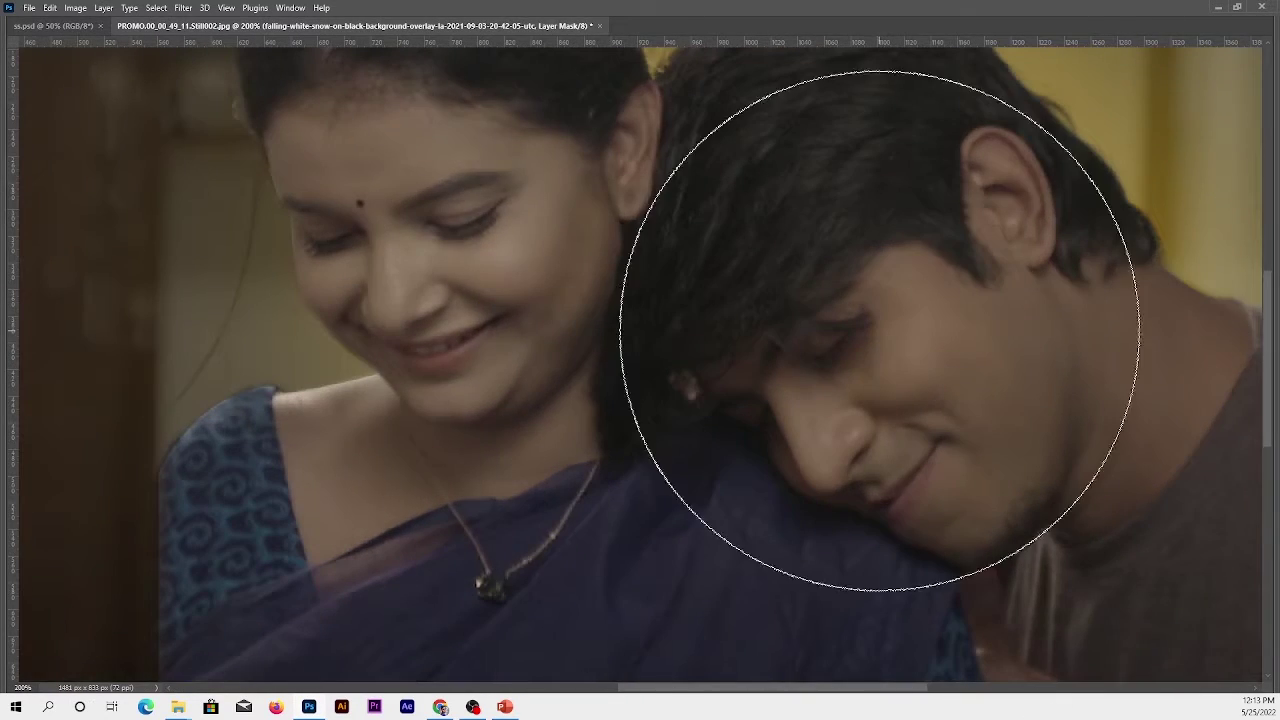
scroll(714, 480, up, 5)
key(Tab)
key(Tab)
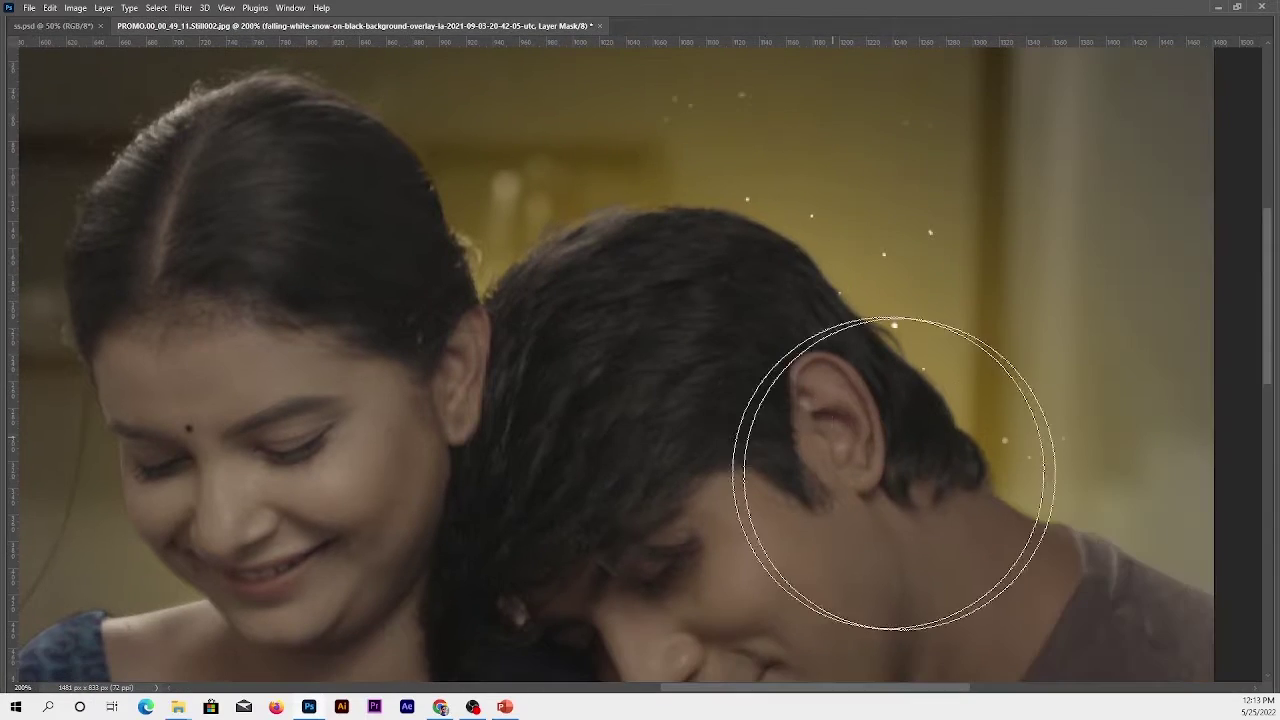
drag(371, 485, 594, 437)
drag(870, 337, 841, 301)
key(ctrl+minus)
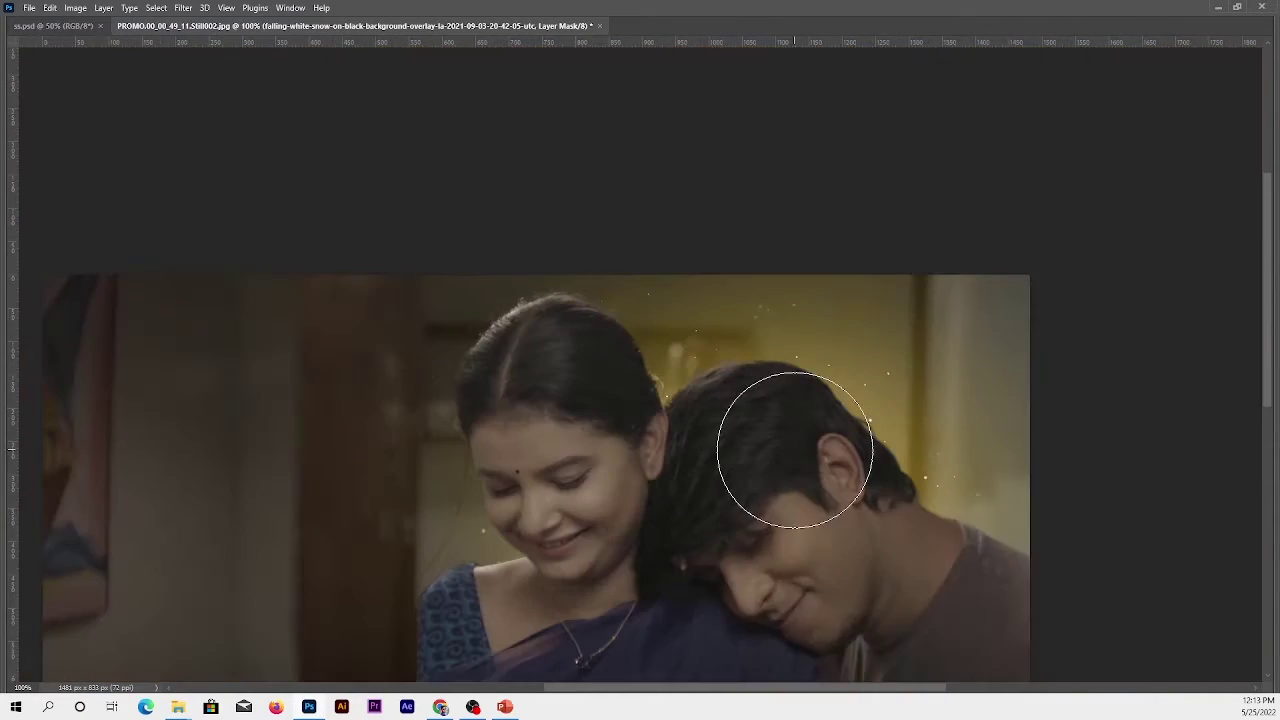
key(Tab)
Colorize the snow gold with Hue/Saturation, then bring in the blue bokeh image
click(1122, 537)
key(ctrl+u)
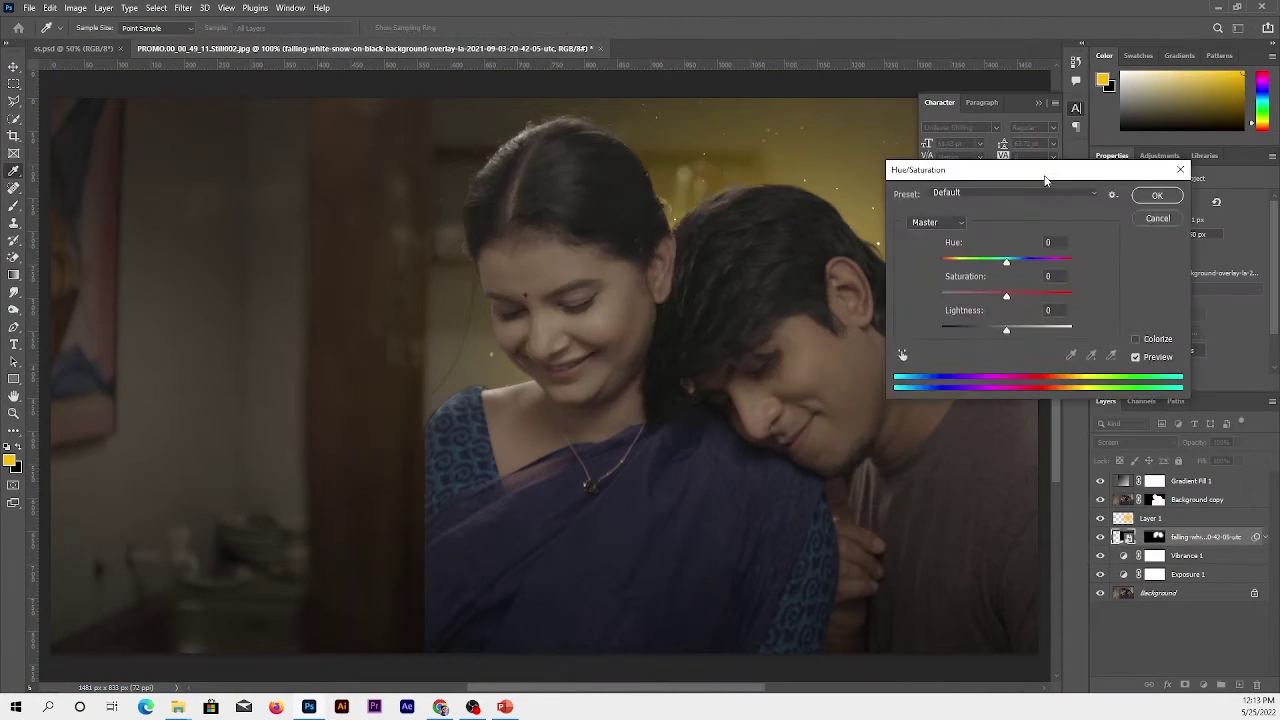
click(1136, 340)
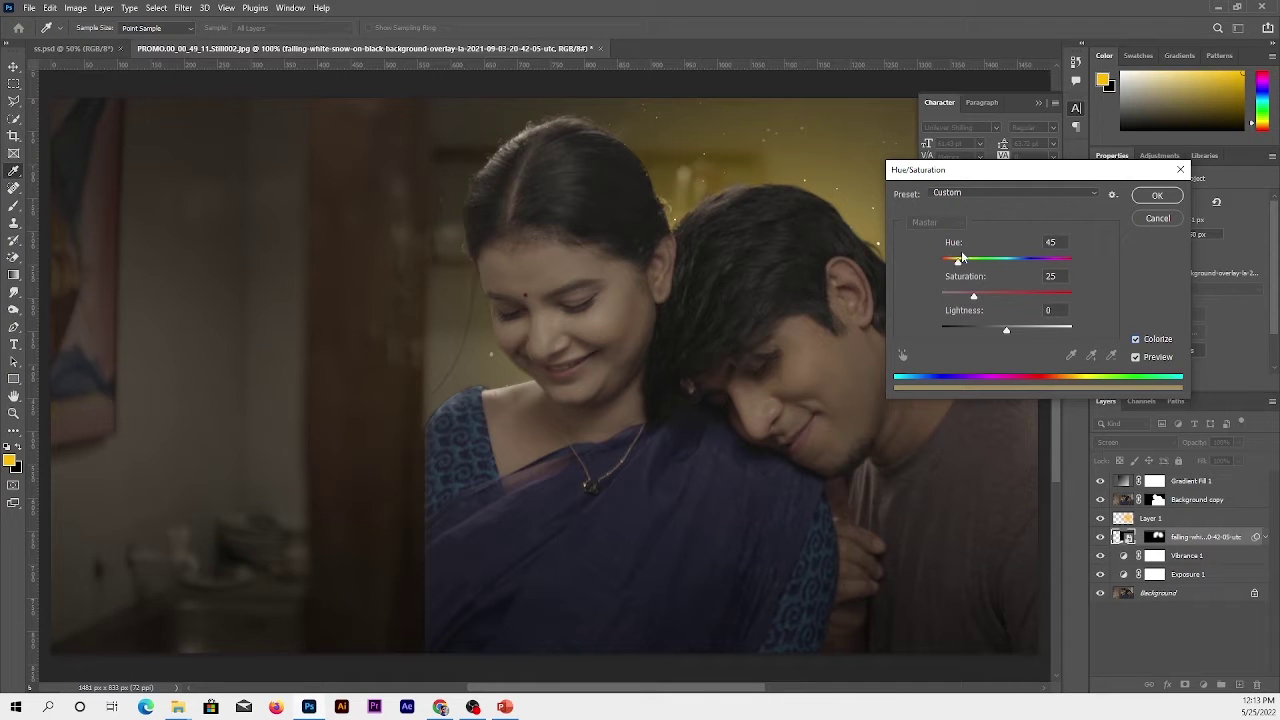
click(1157, 195)
key(alt+Tab)
mouse_move(1175, 370)
mouse_down()
mouse_move(310, 710)
mouse_move(540, 370)
mouse_up()
Set the bokeh layer to Screen, colorize it gold, and paint it away from the man's face
key(Return)
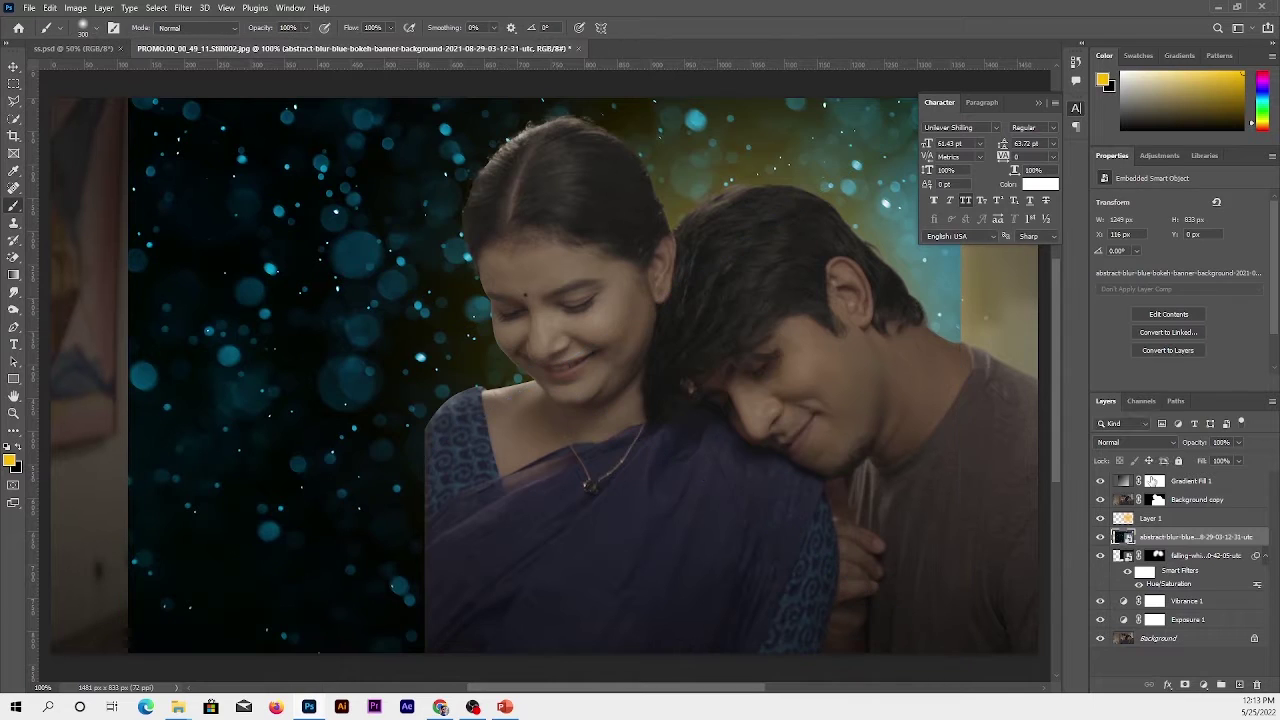
click(1130, 441)
click(1105, 472)
key(ctrl+u)
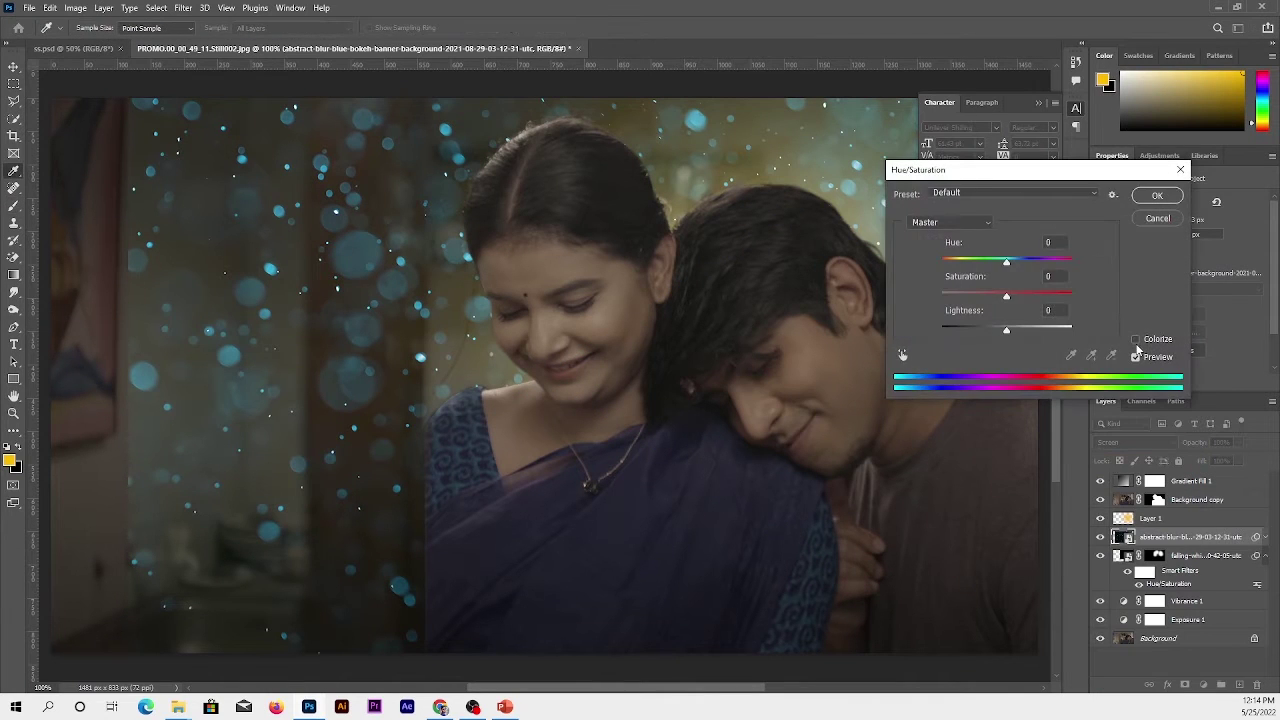
click(1136, 340)
click(1157, 195)
key(Tab)
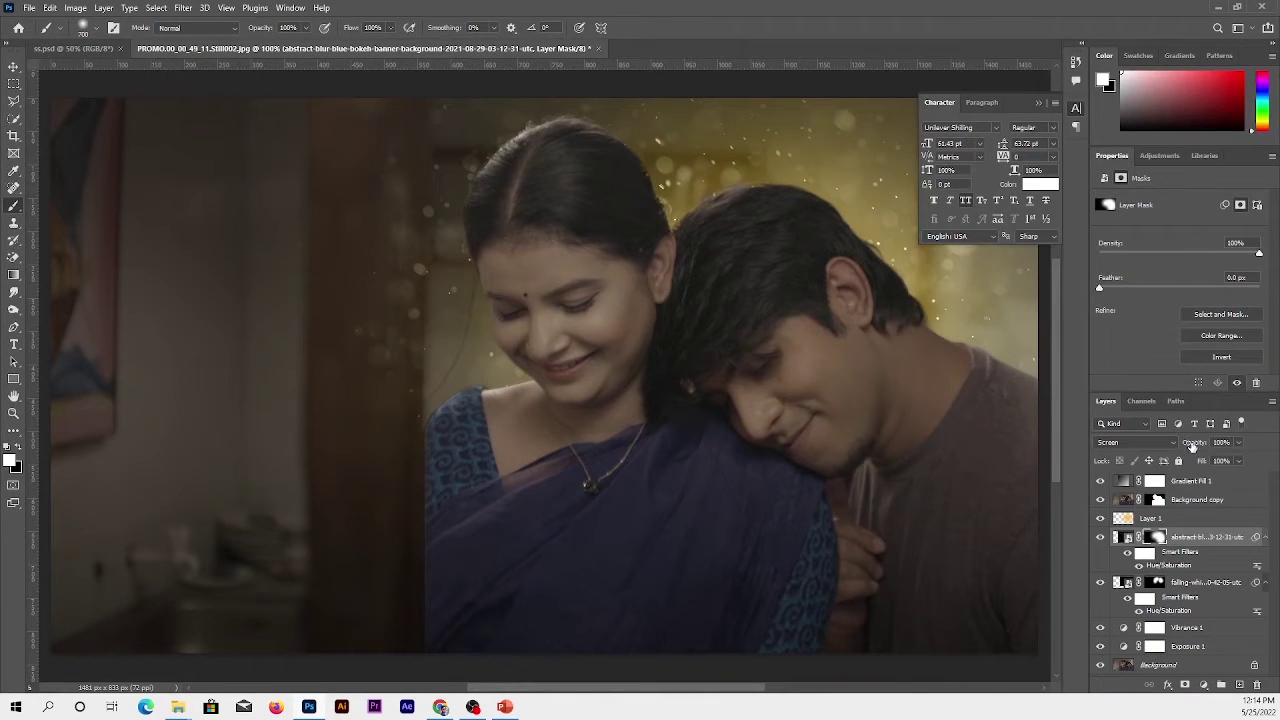
drag(1192, 446, 1147, 443)
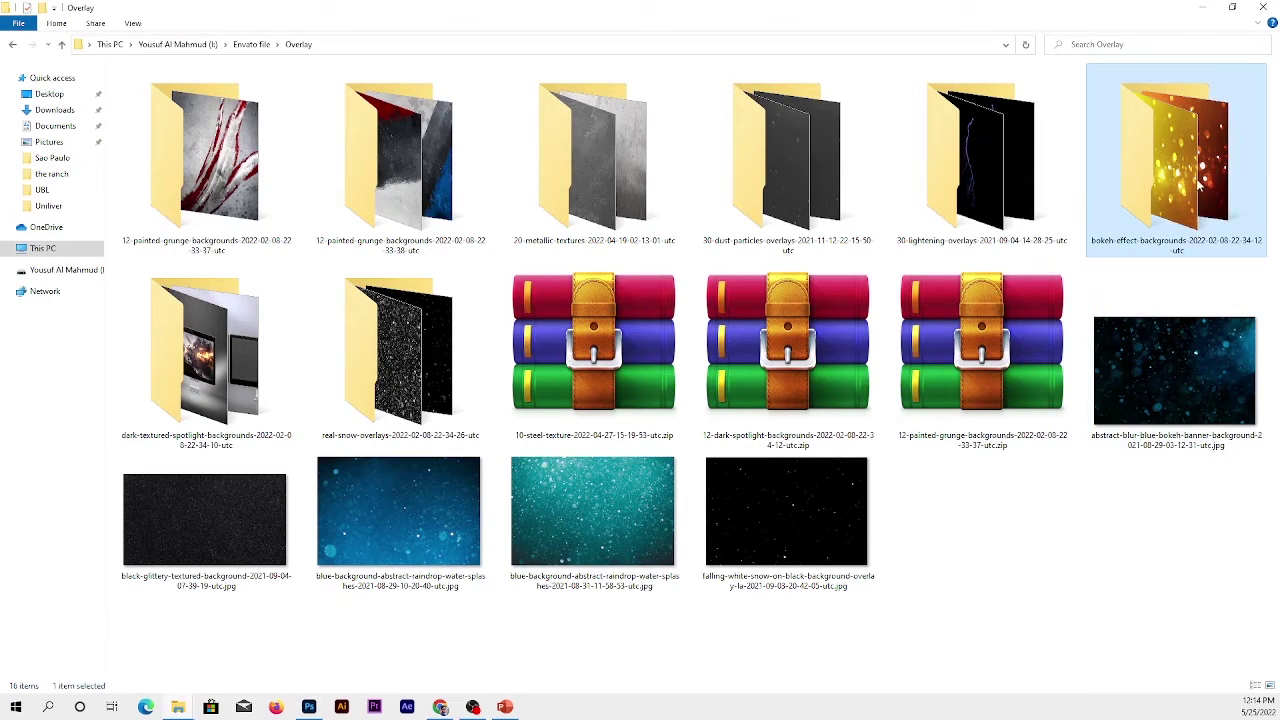
Bring Particles_Overlay (15) from the dust-particles folder into the poster
double_click(785, 160)
right_click(530, 272)
click(730, 281)
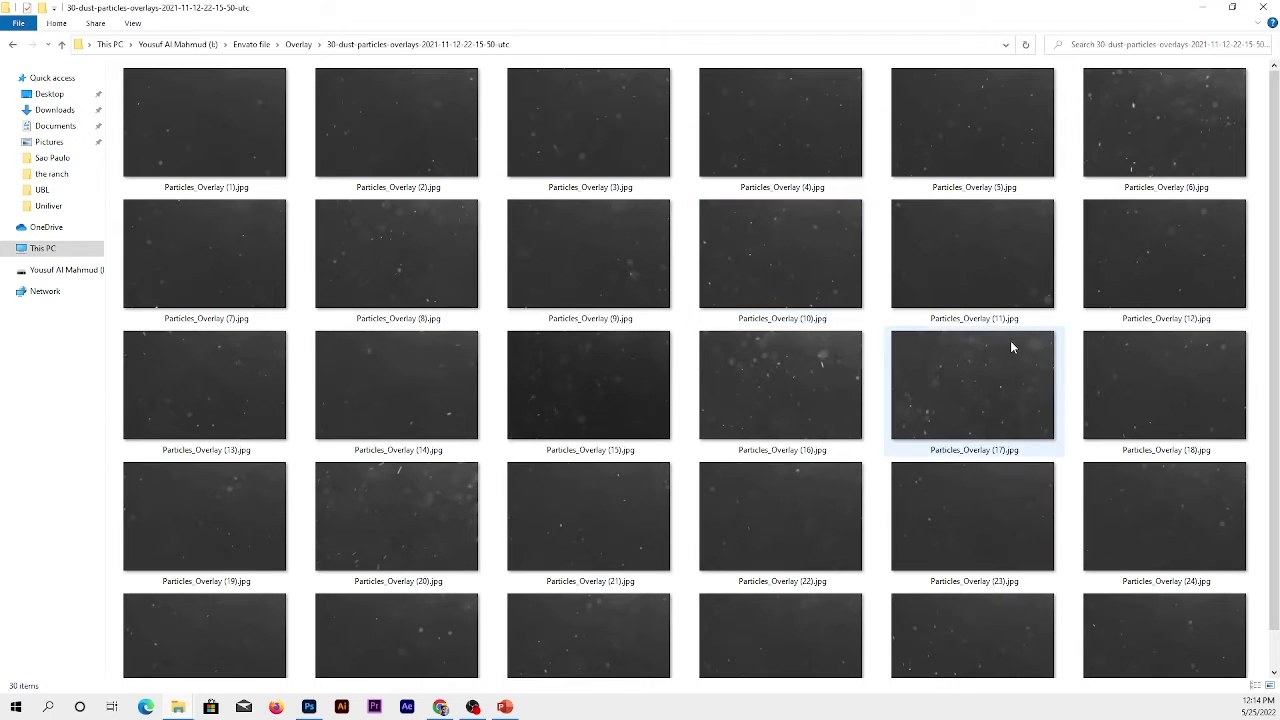
mouse_move(621, 369)
mouse_down()
mouse_move(284, 578)
mouse_move(560, 380)
mouse_up()
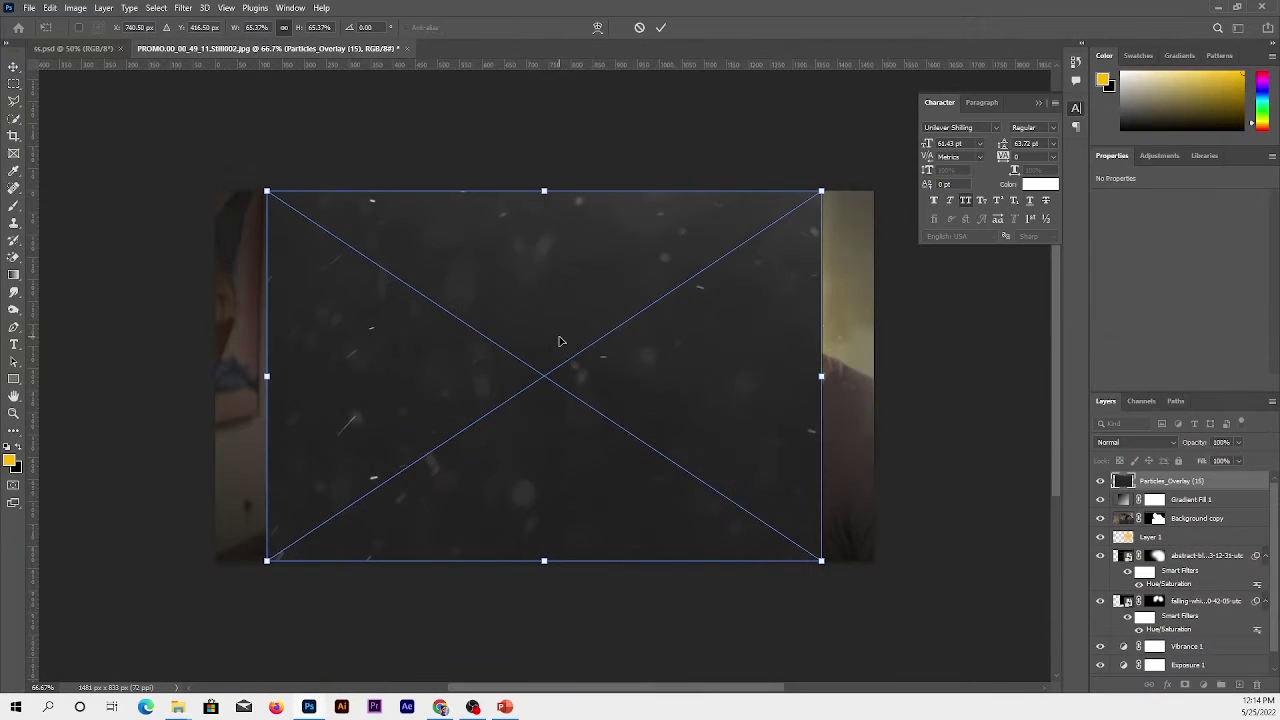
Set the particles overlay to Screen and darken its grey haze with Levels
key(Return)
click(1130, 423)
click(1105, 471)
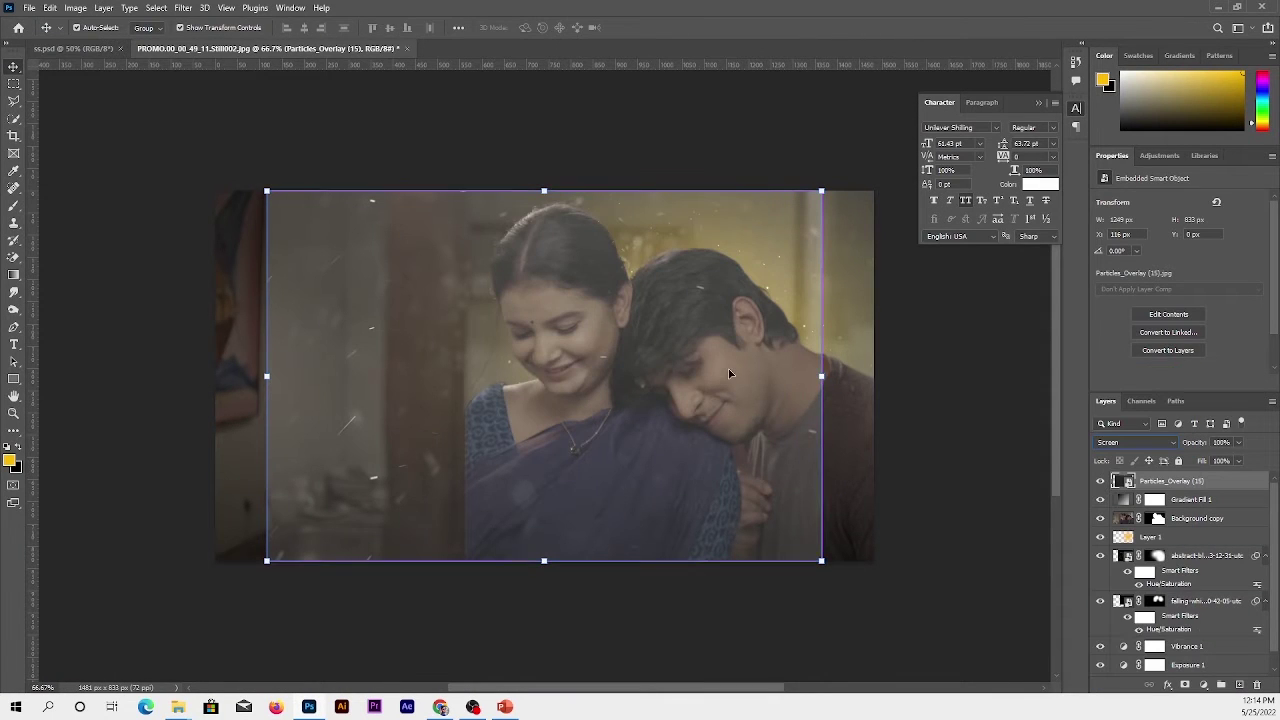
key(ctrl+l)
drag(513, 285, 576, 291)
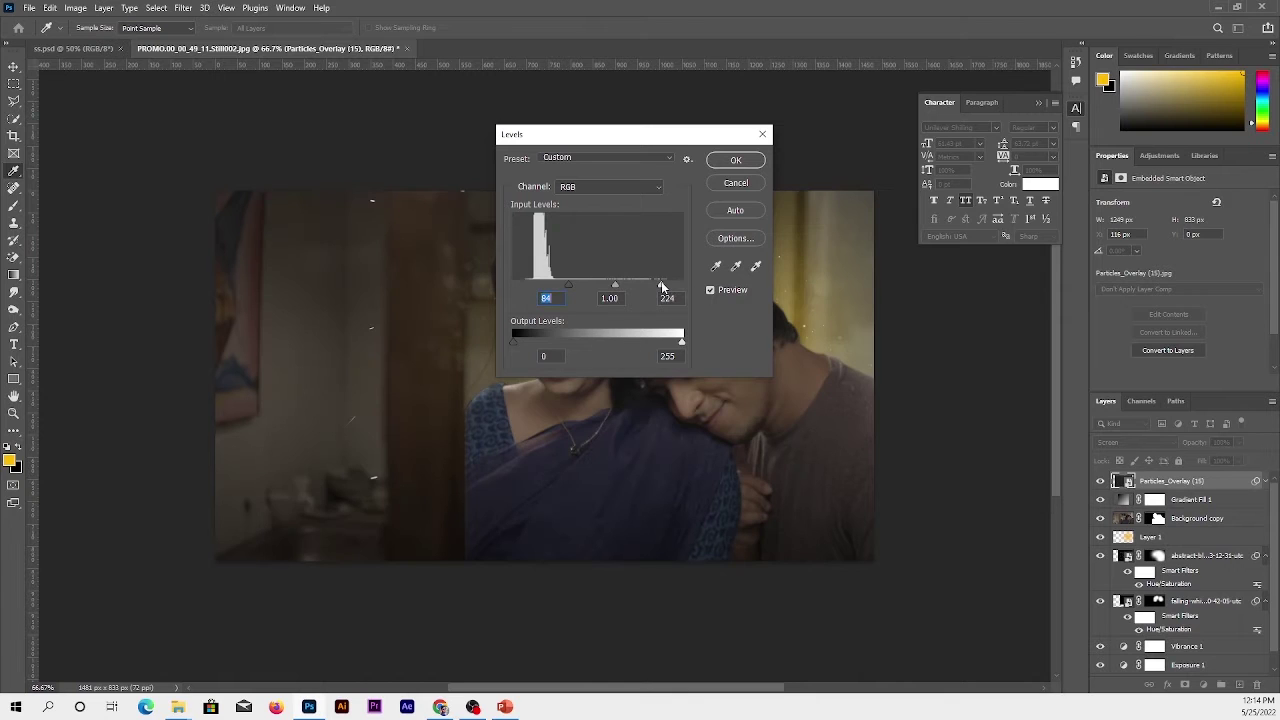
click(736, 160)
Shift the particle overlay to the left and zoom in on the photo
key(ctrl+t)
click(652, 271)
drag(700, 330, 600, 323)
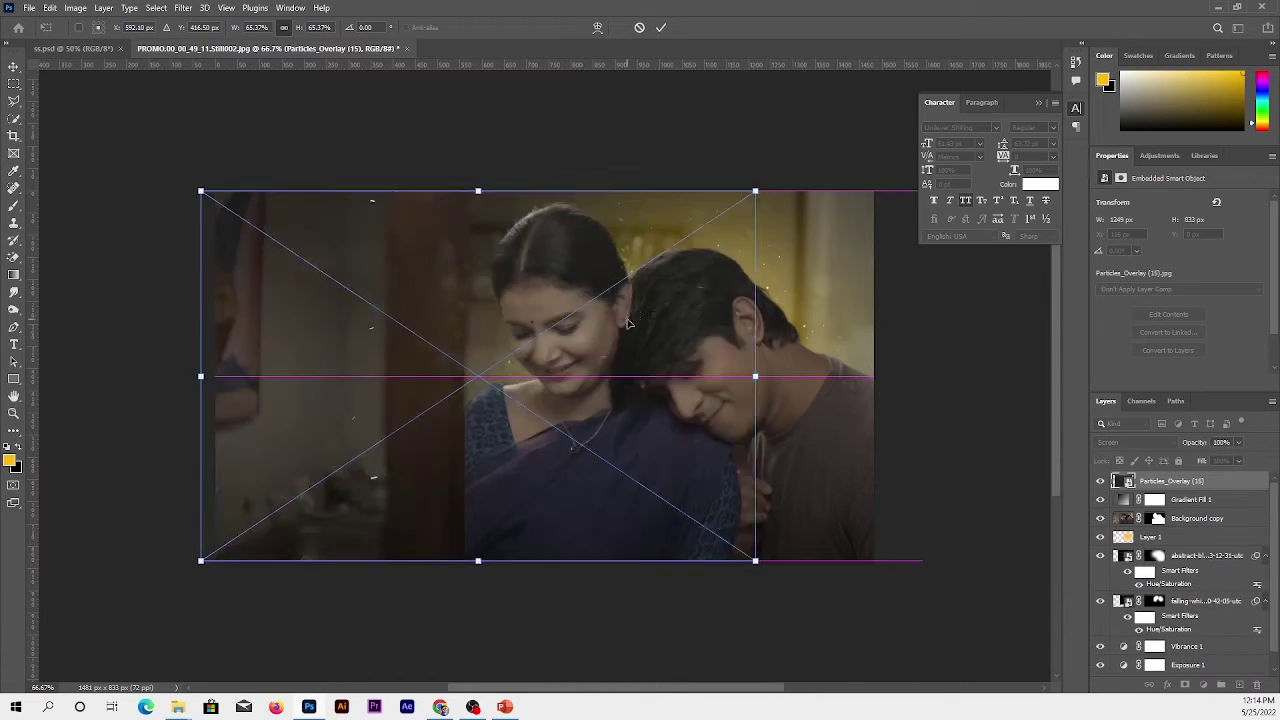
key(Return)
key(Tab)
click(586, 483)
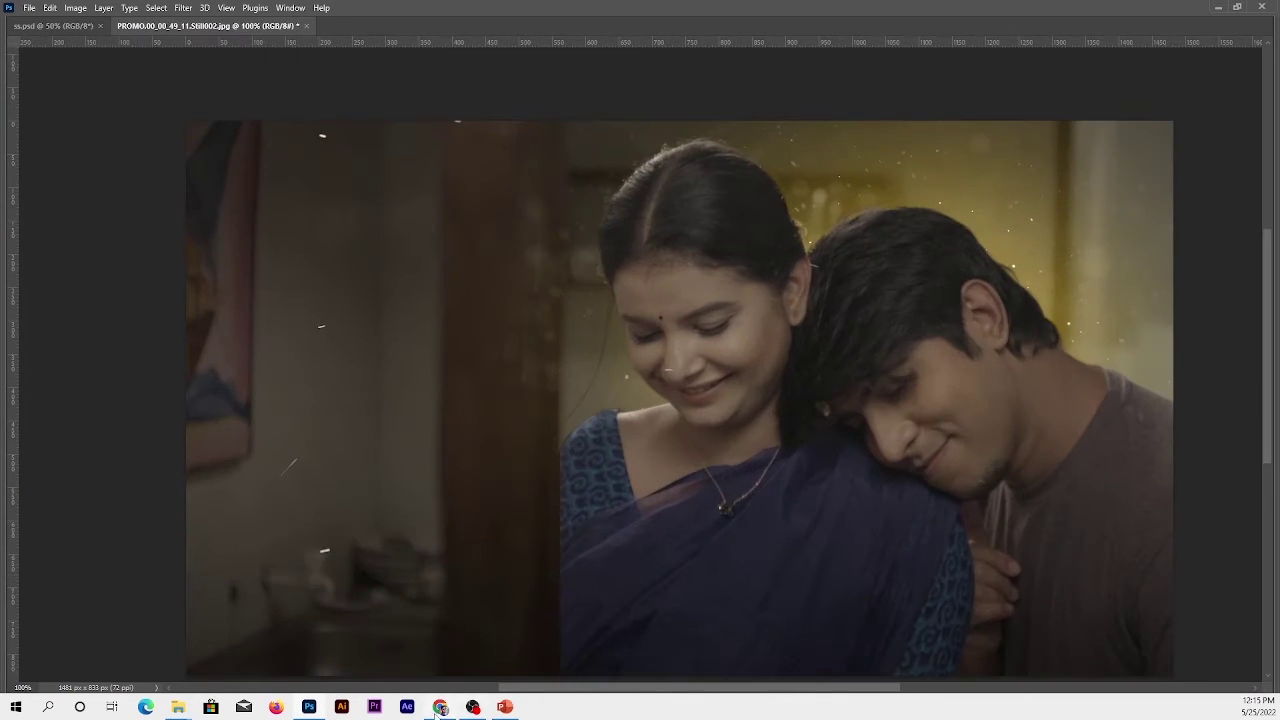
Bring the blue bokeh image 4.jpg from the bokeh backgrounds folder into the poster
mouse_move(177, 707)
click(75, 655)
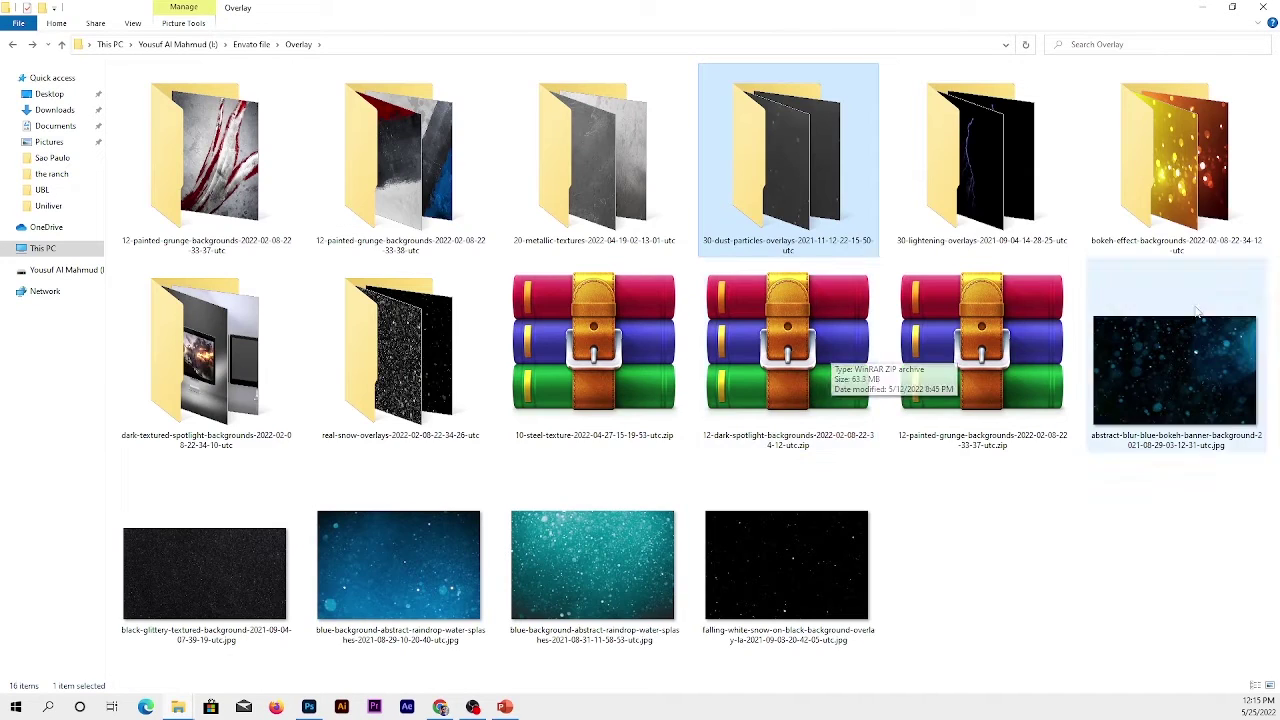
double_click(1171, 157)
click(513, 108)
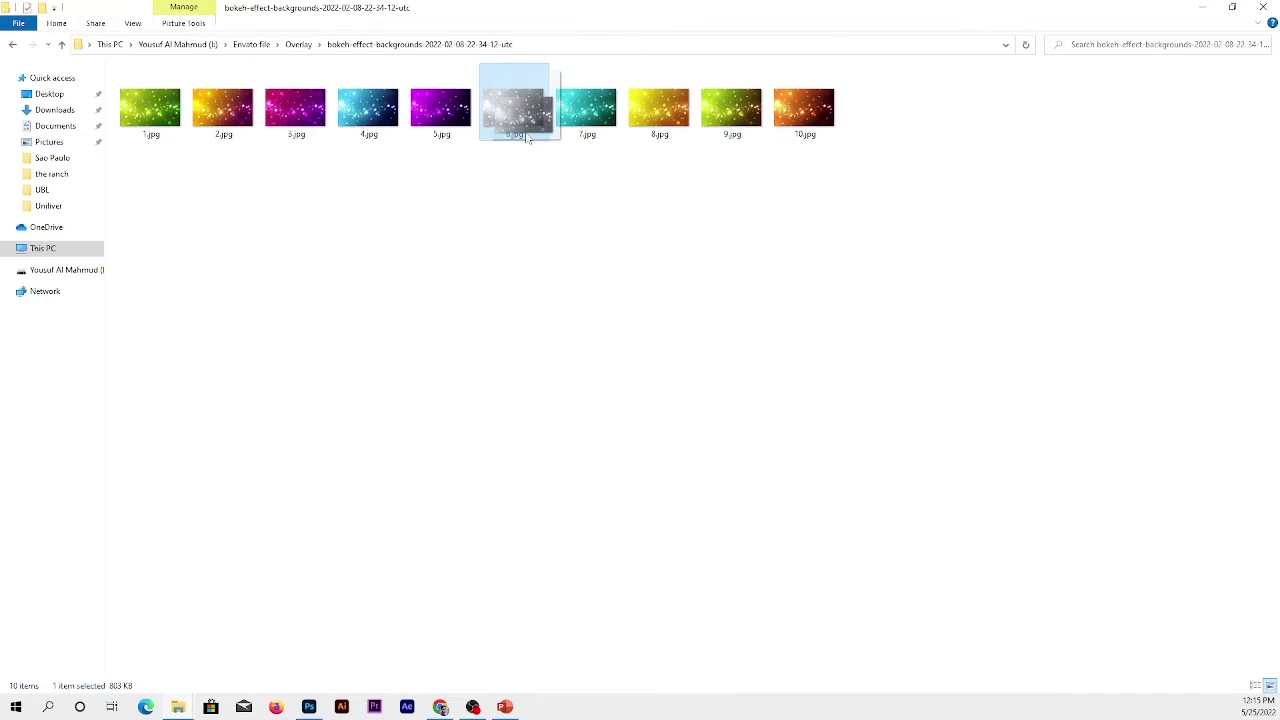
mouse_move(368, 108)
mouse_down()
mouse_move(307, 712)
mouse_move(676, 368)
mouse_up()
Stretch the bokeh image across the photo and blend it with Screen
right_click(676, 368)
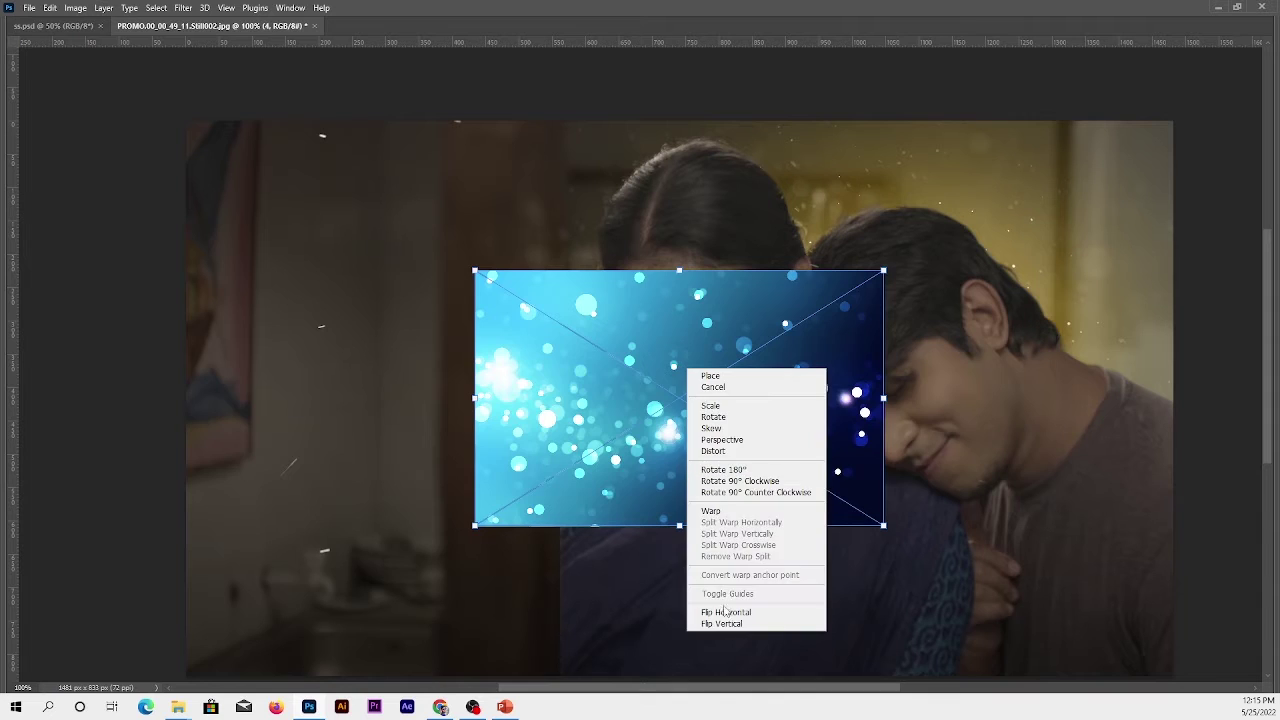
mouse_move(886, 530)
mouse_down()
mouse_move(511, 443)
mouse_move(601, 381)
mouse_move(1137, 566)
mouse_up()
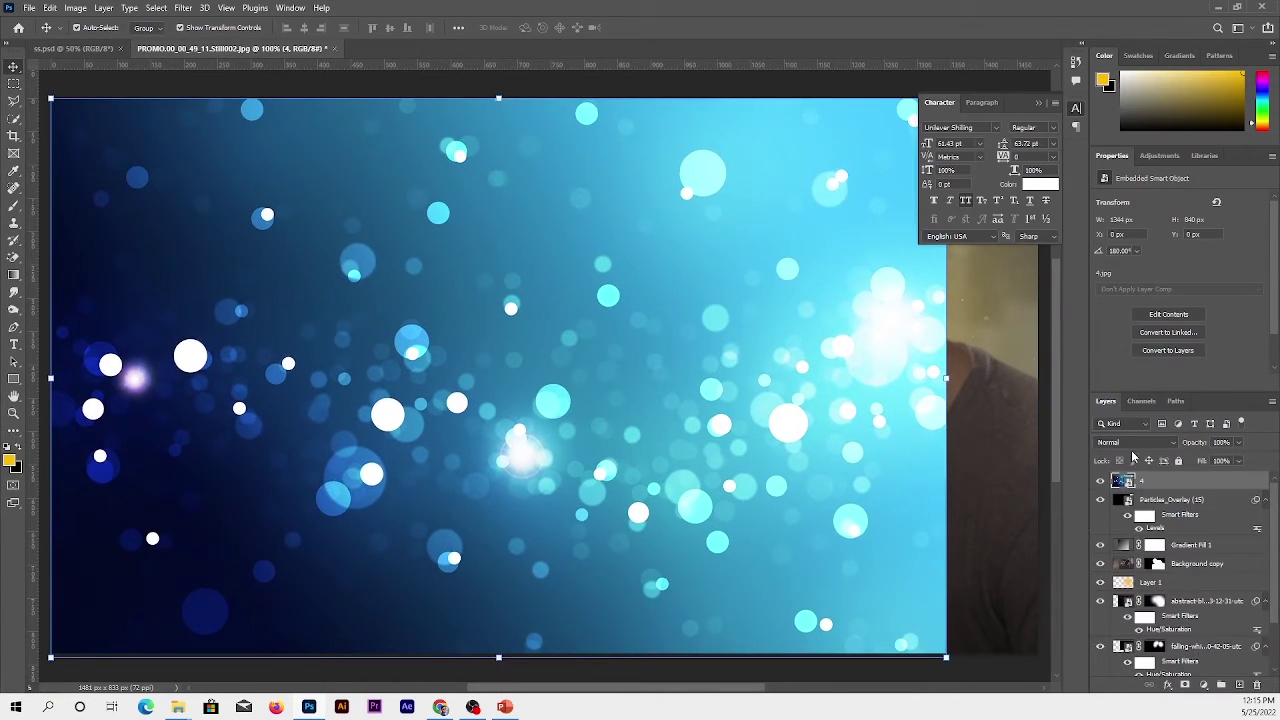
click(1140, 441)
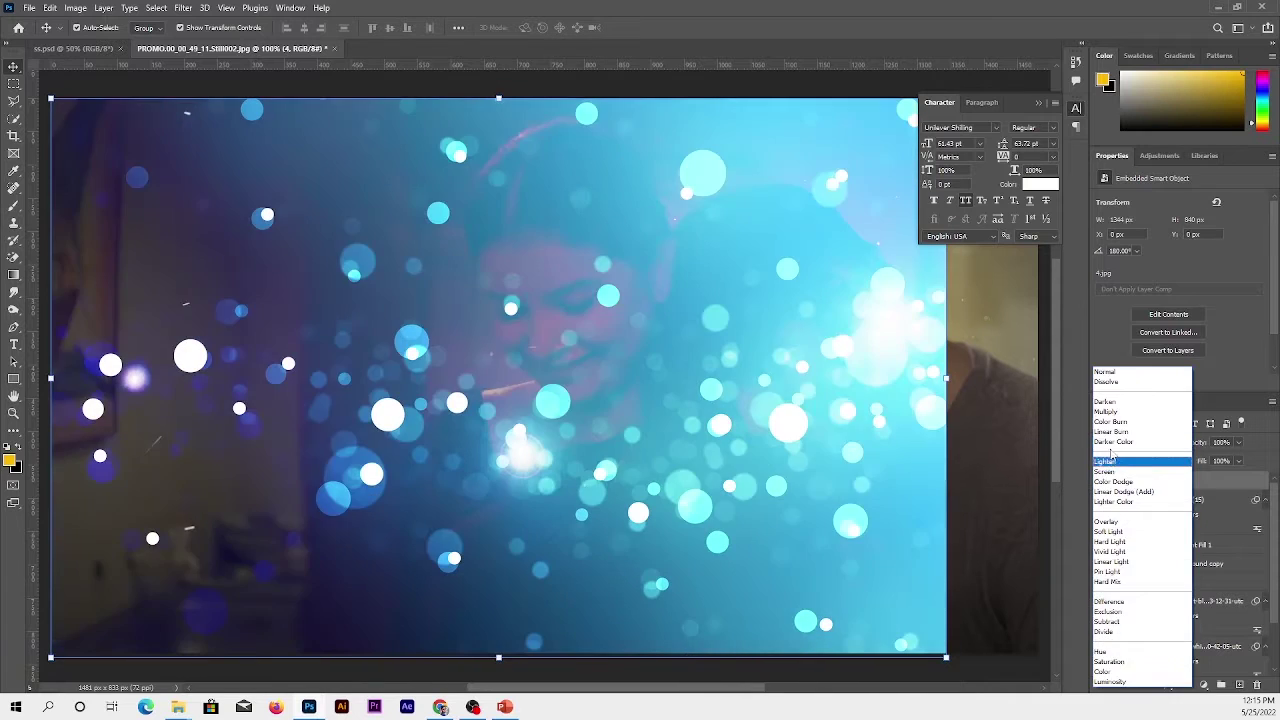
click(1105, 471)
Desaturate and darken the bokeh with Hue/Saturation, then crush its shadows with Levels
key(ctrl+u)
drag(1006, 297, 740, 297)
drag(1006, 330, 967, 332)
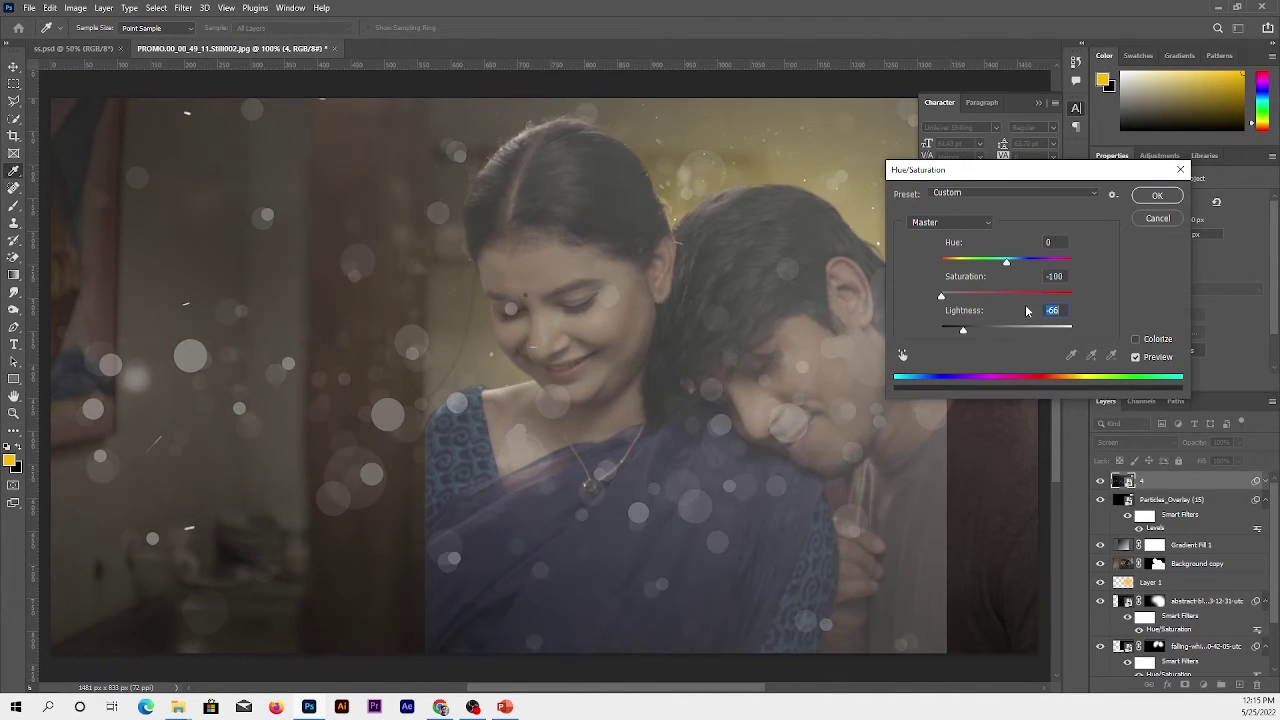
click(1157, 195)
key(ctrl+l)
drag(510, 286, 531, 286)
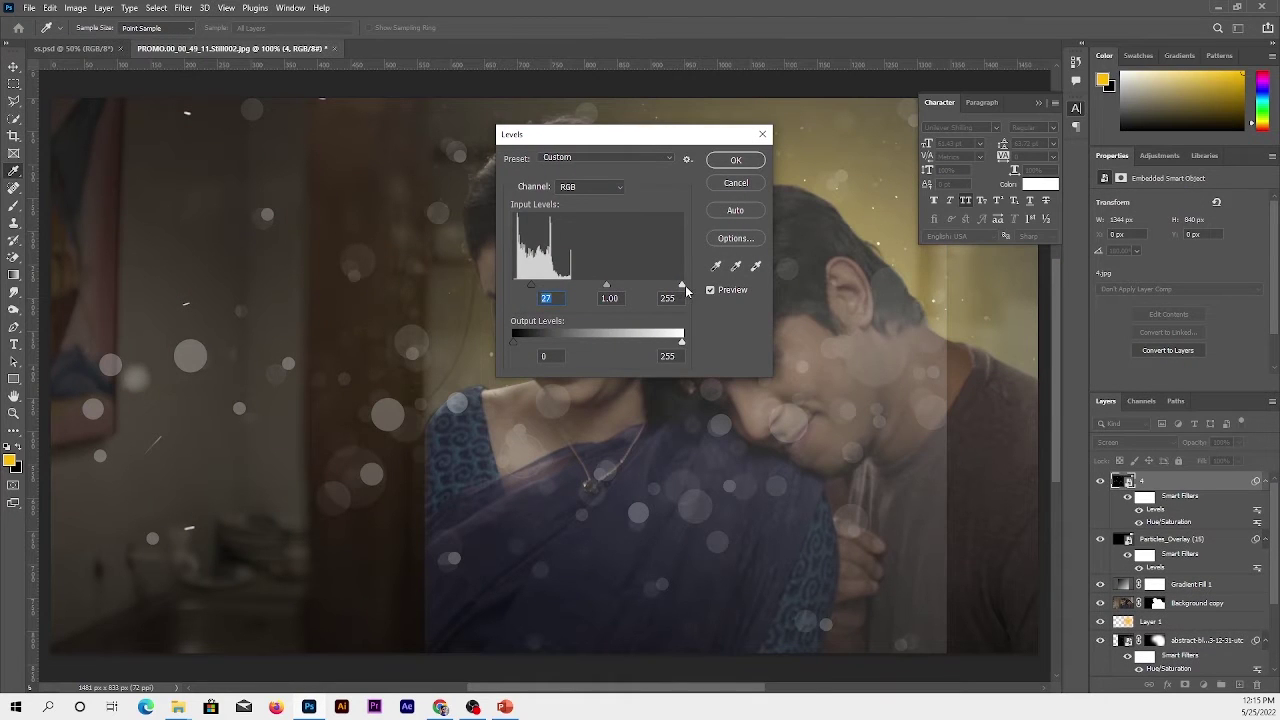
key(Return)
Tint the bokeh yellow with a colorized Hue/Saturation adjustment
key(v)
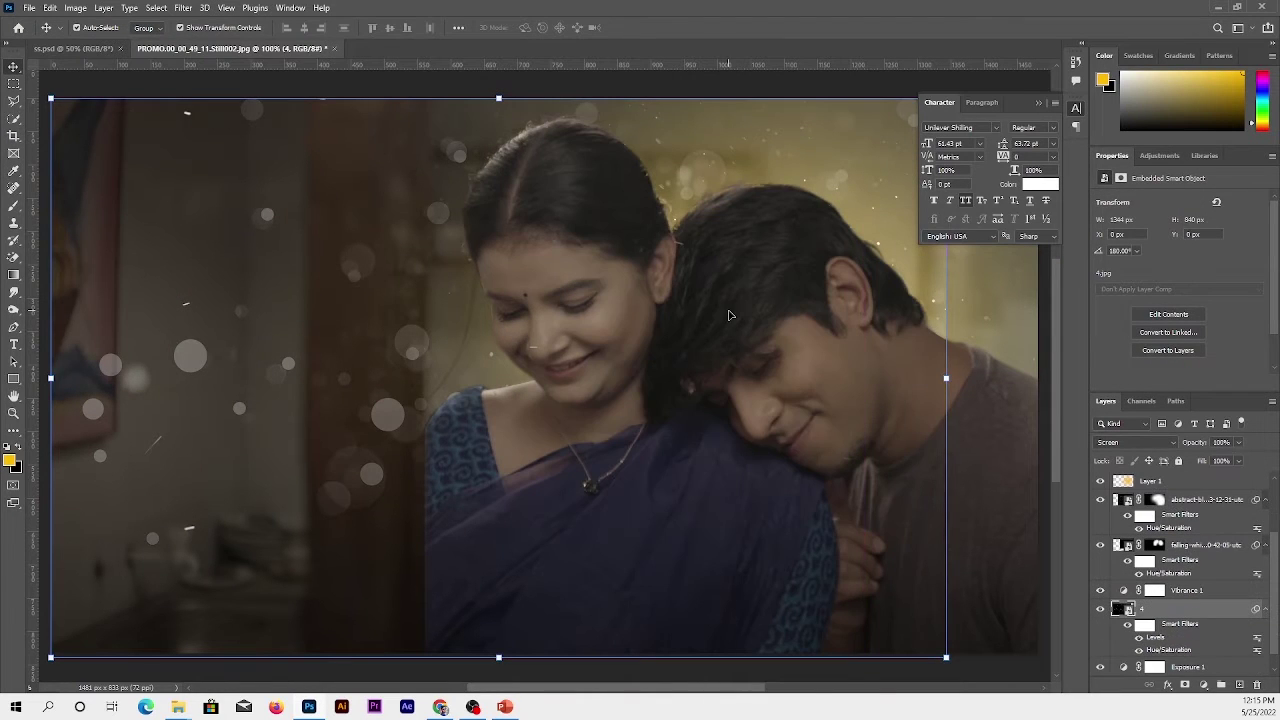
key(ctrl+u)
click(1137, 340)
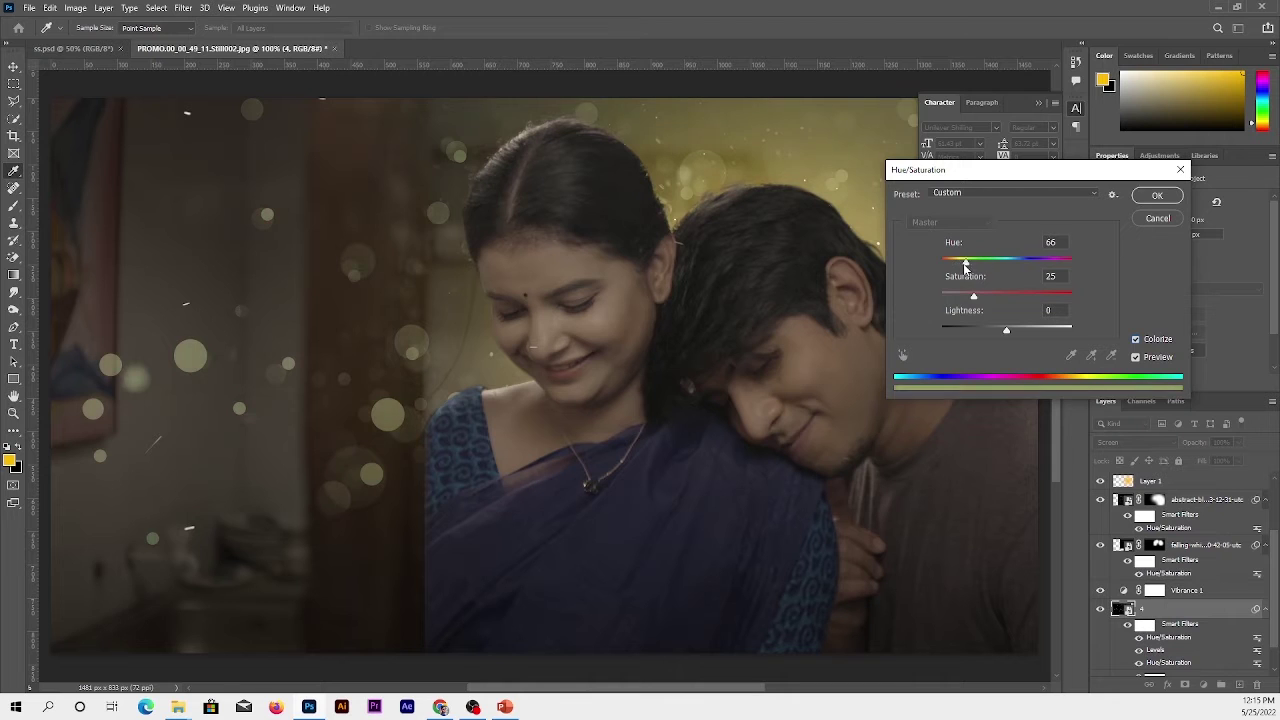
click(1152, 196)
Enlarge the bokeh layer well past the photo edges
key(ctrl+minus)
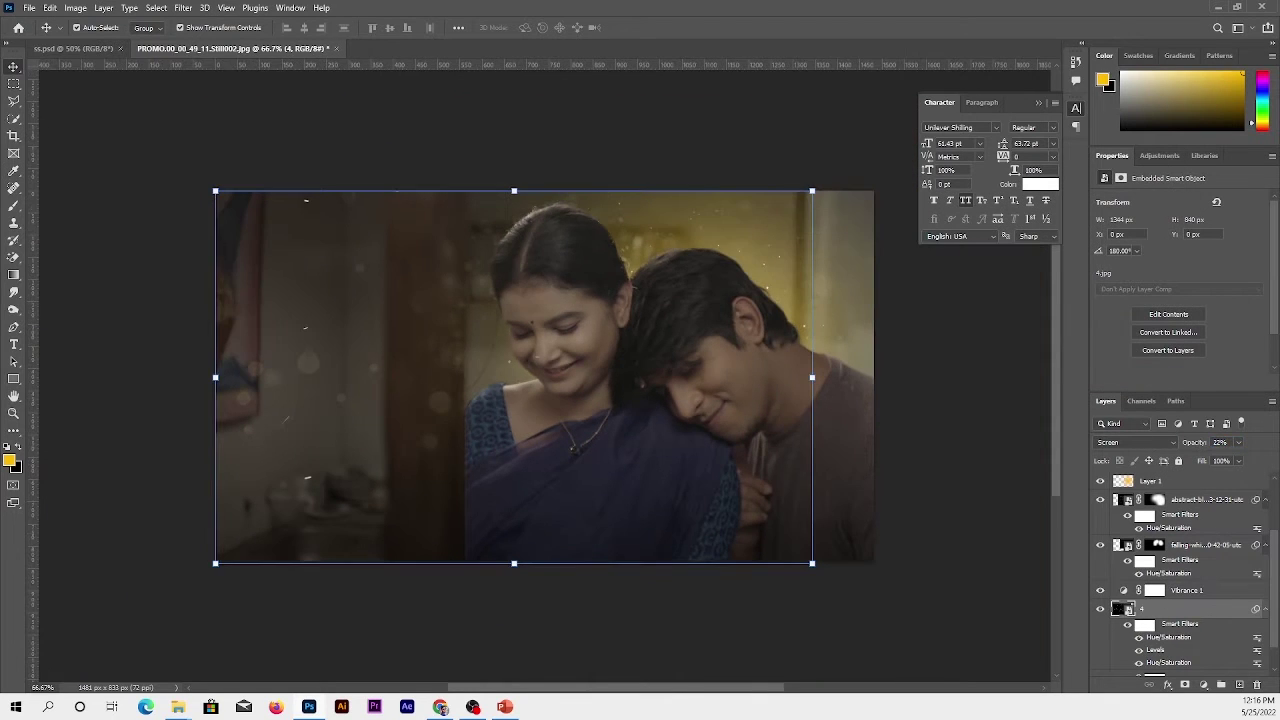
key(ctrl+t)
key(Return)
drag(215, 563, 94, 663)
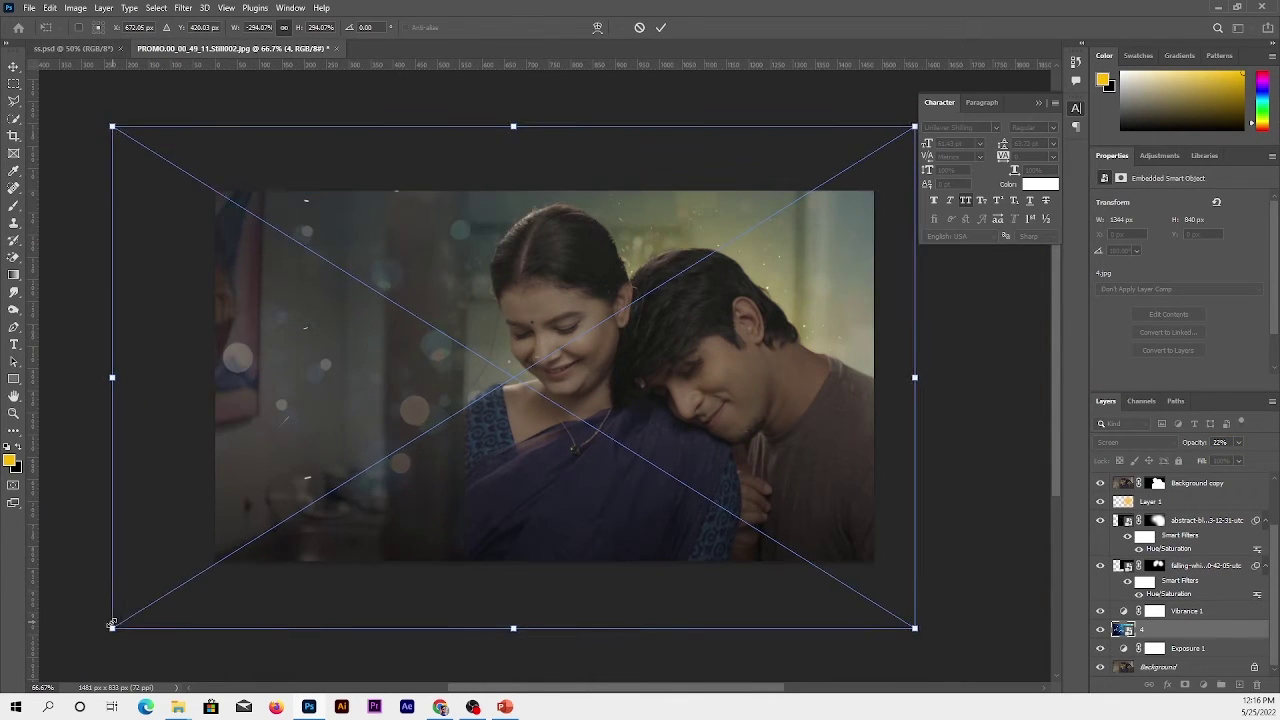
key(Return)
scroll(660, 380, up, 3)
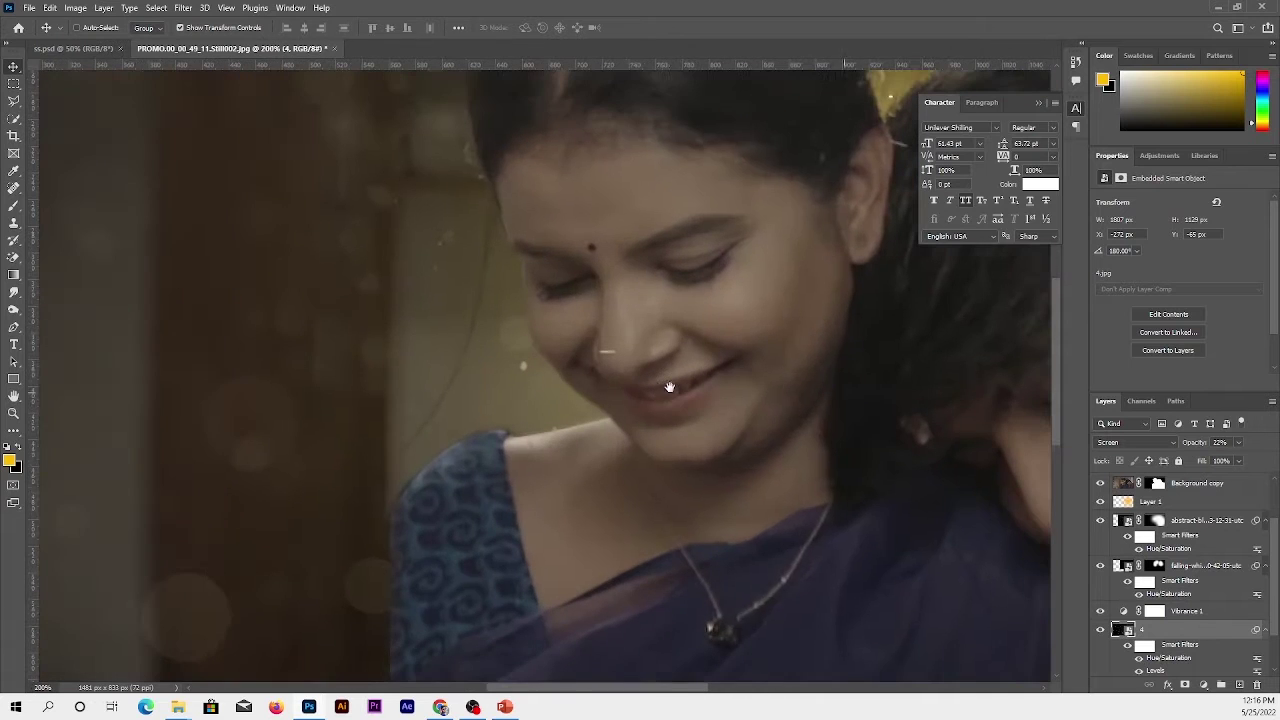
Use a small black brush to mask the particle overlay off the woman's face
key(ctrl+backslash)
key(b)
key(d)
key(x)
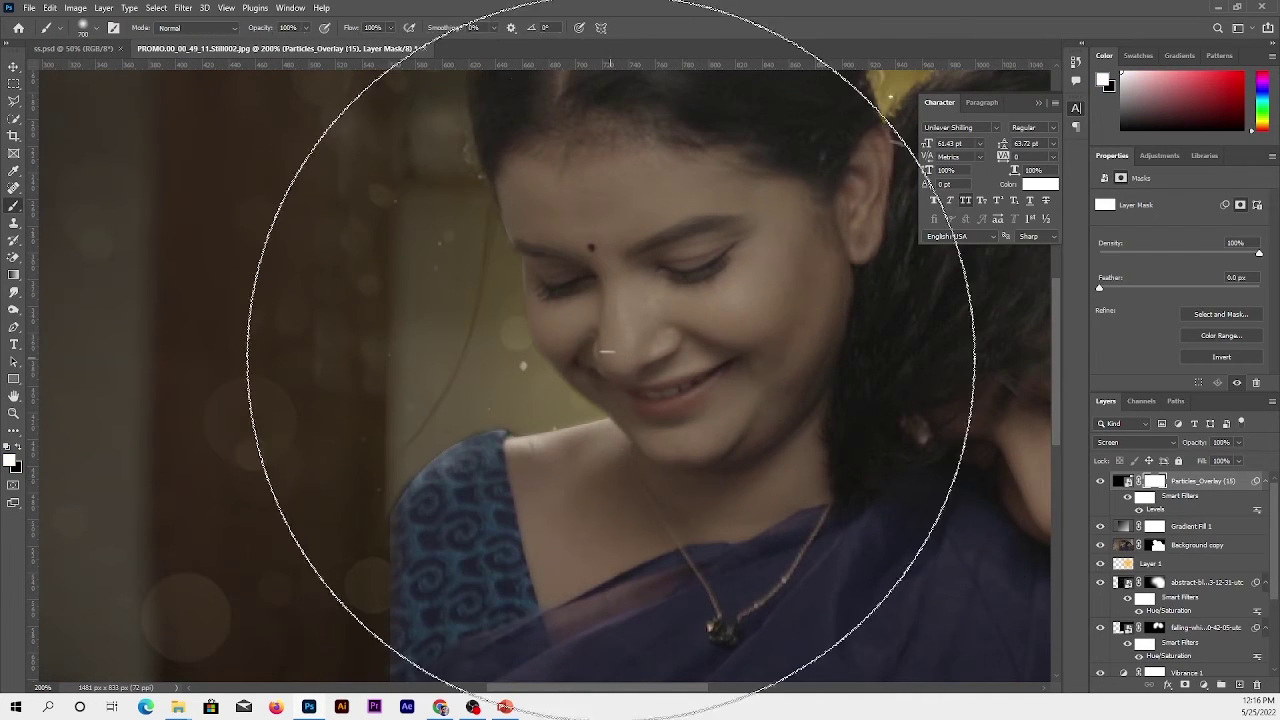
key(bracketleft)
key(bracketleft)
key(bracketleft)
key(ctrl+minus)
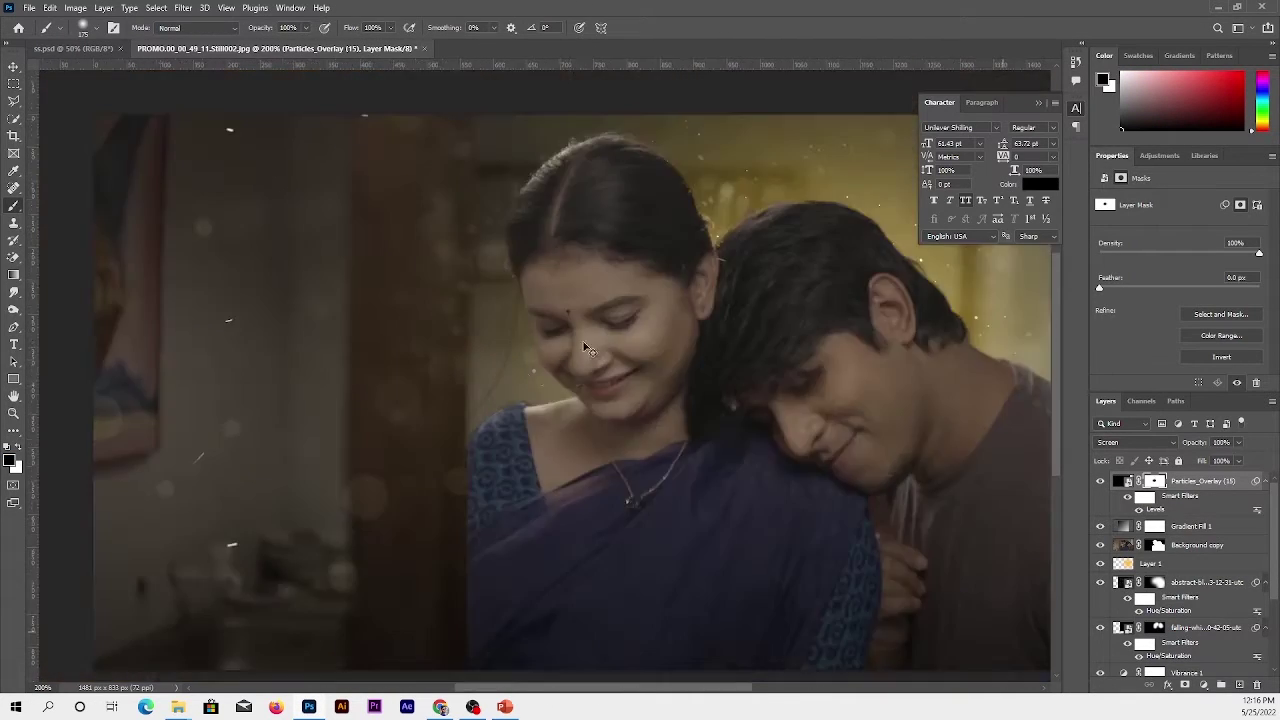
key(v)
key(ctrl+minus)
key(alt+bracketleft)
key(alt+bracketleft)
Create Layer 2 filled with 50% gray and set it to Overlay blending
click(1239, 684)
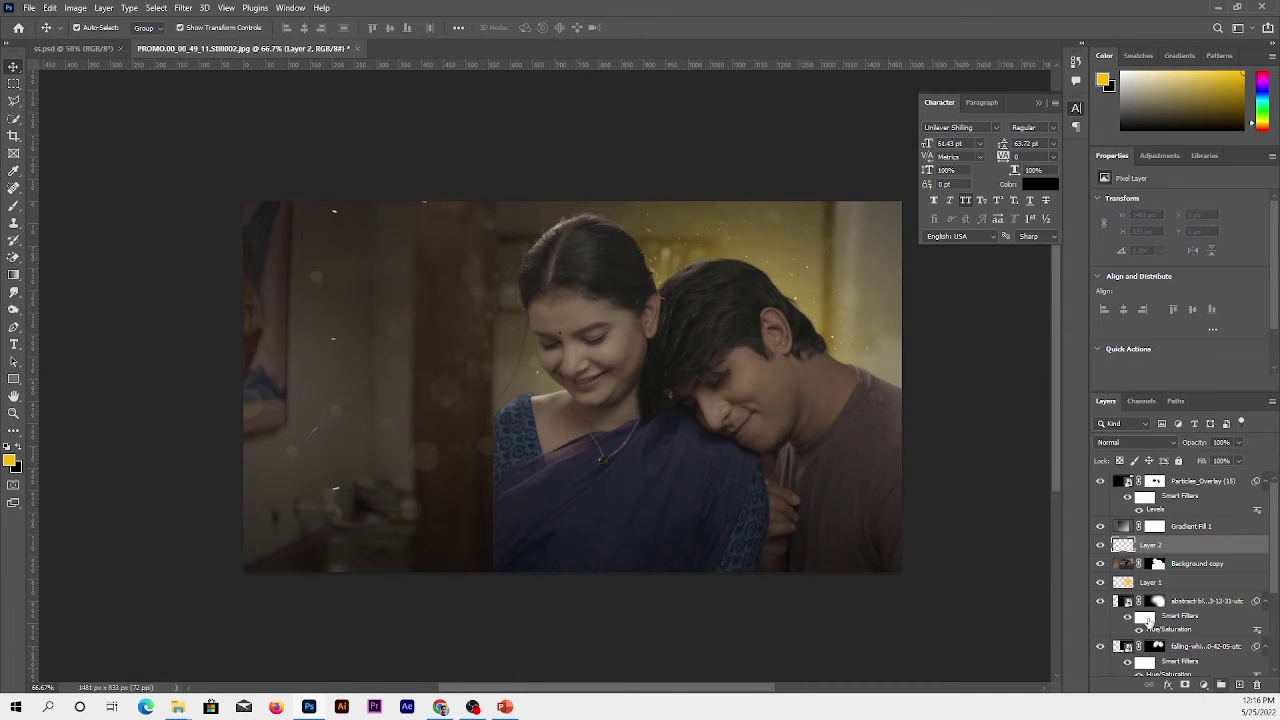
key(shift+F5)
key(Return)
click(1137, 442)
click(1110, 521)
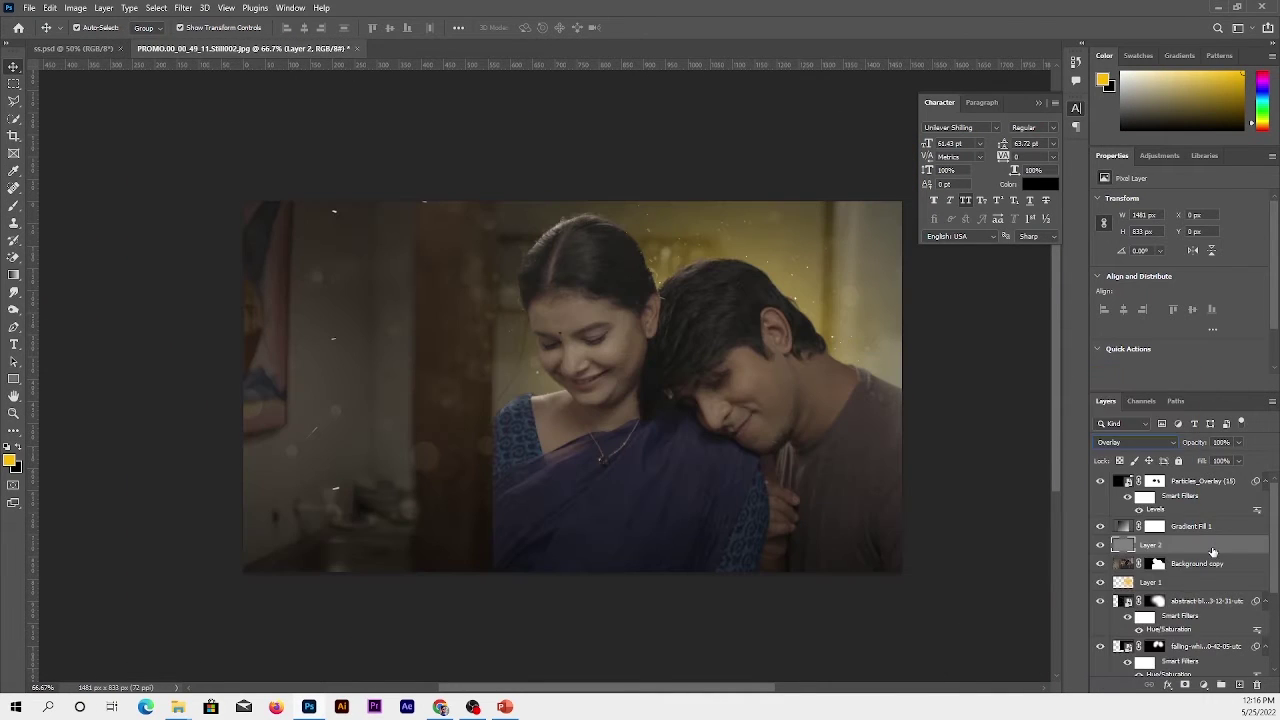
right_click(1212, 548)
key(Escape)
Dodge the woman's nose, brow, neck and collarbone with a small brush
click(14, 312)
key(ctrl+plus)
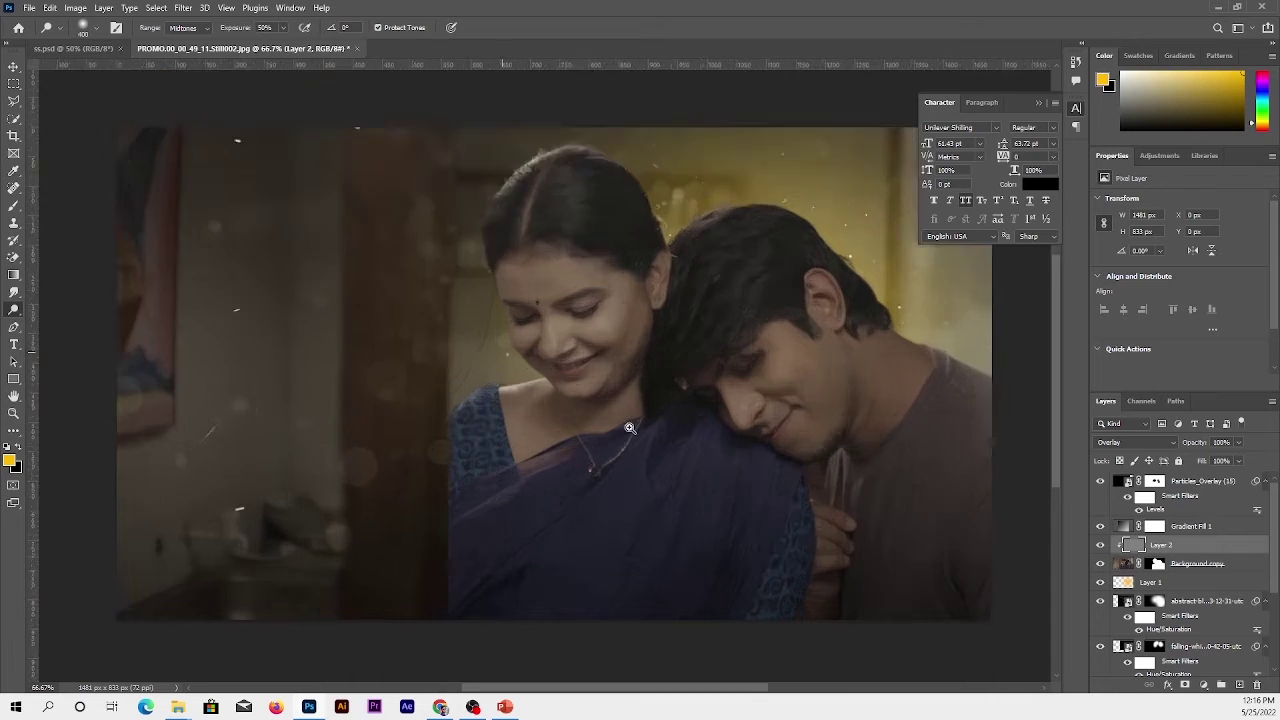
key(ctrl+plus)
key(bracketleft)
key(bracketleft)
key(bracketleft)
key(bracketleft)
key(bracketleft)
key(bracketleft)
key(ctrl+z)
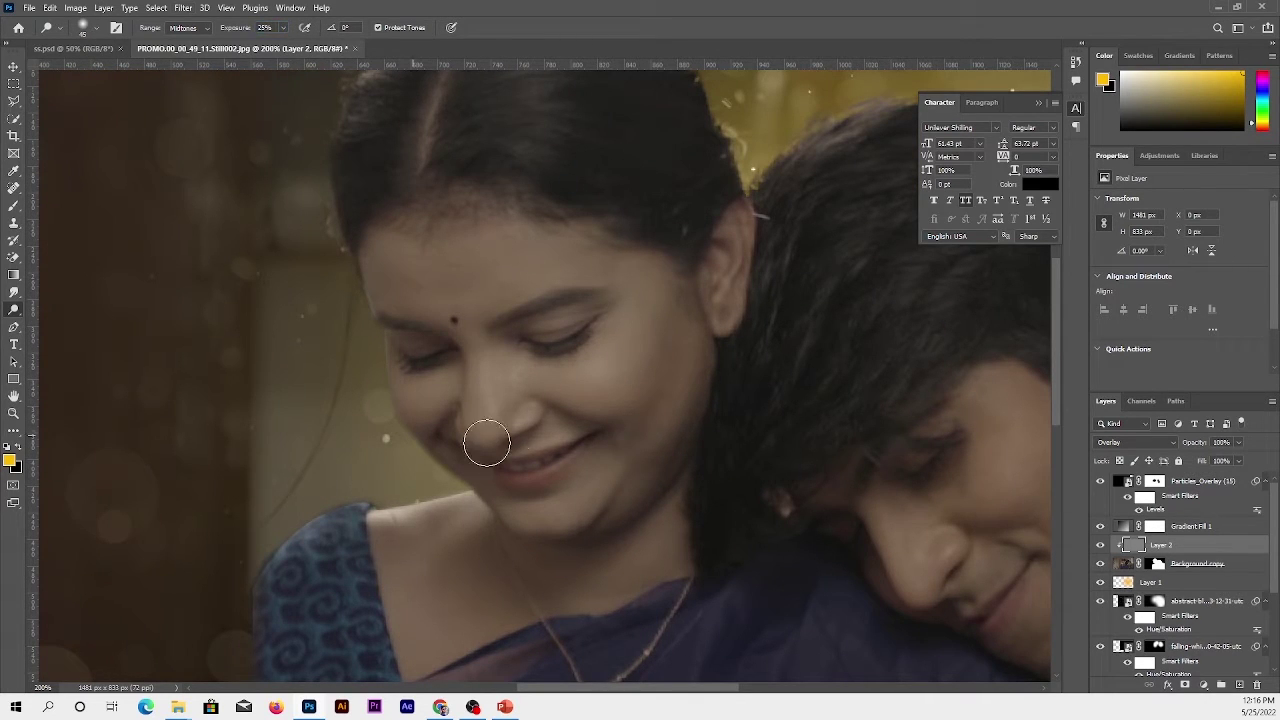
mouse_move(486, 443)
mouse_down()
mouse_move(474, 343)
mouse_move(537, 263)
mouse_up()
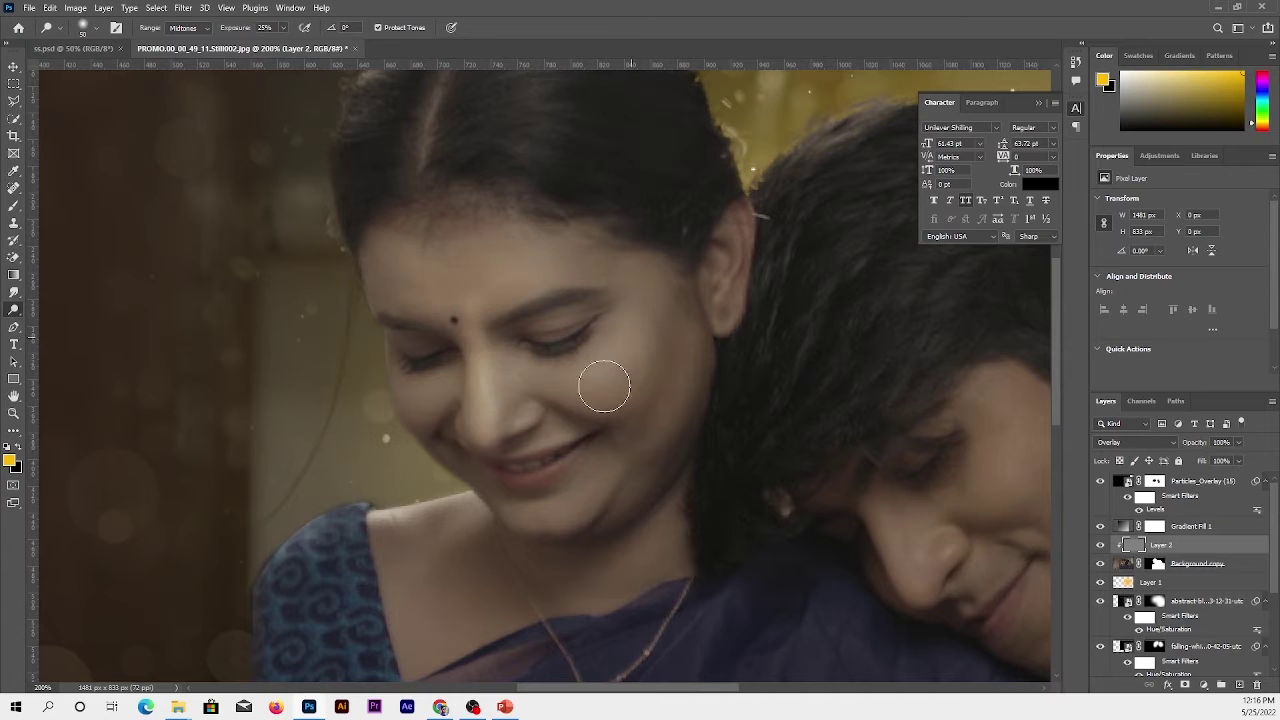
drag(460, 566, 420, 547)
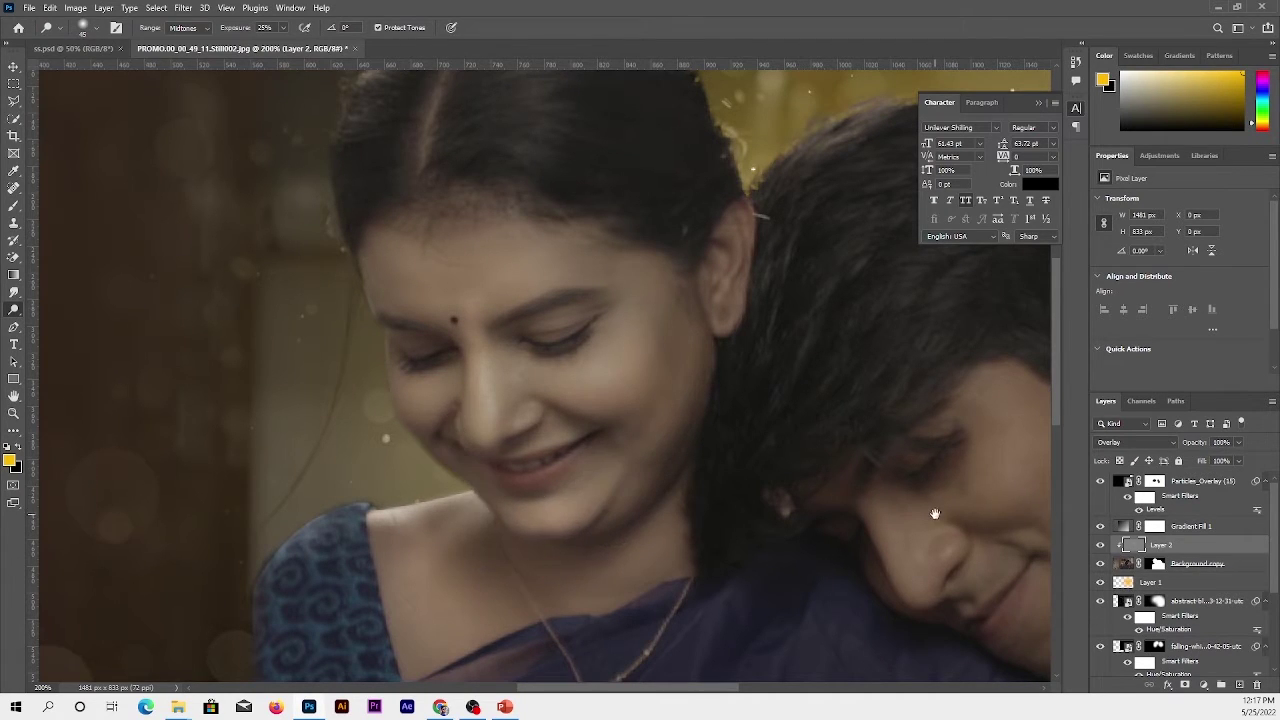
Dodge the man's cheek, jaw, neck and shoulder area
drag(935, 514, 867, 471)
drag(791, 460, 665, 434)
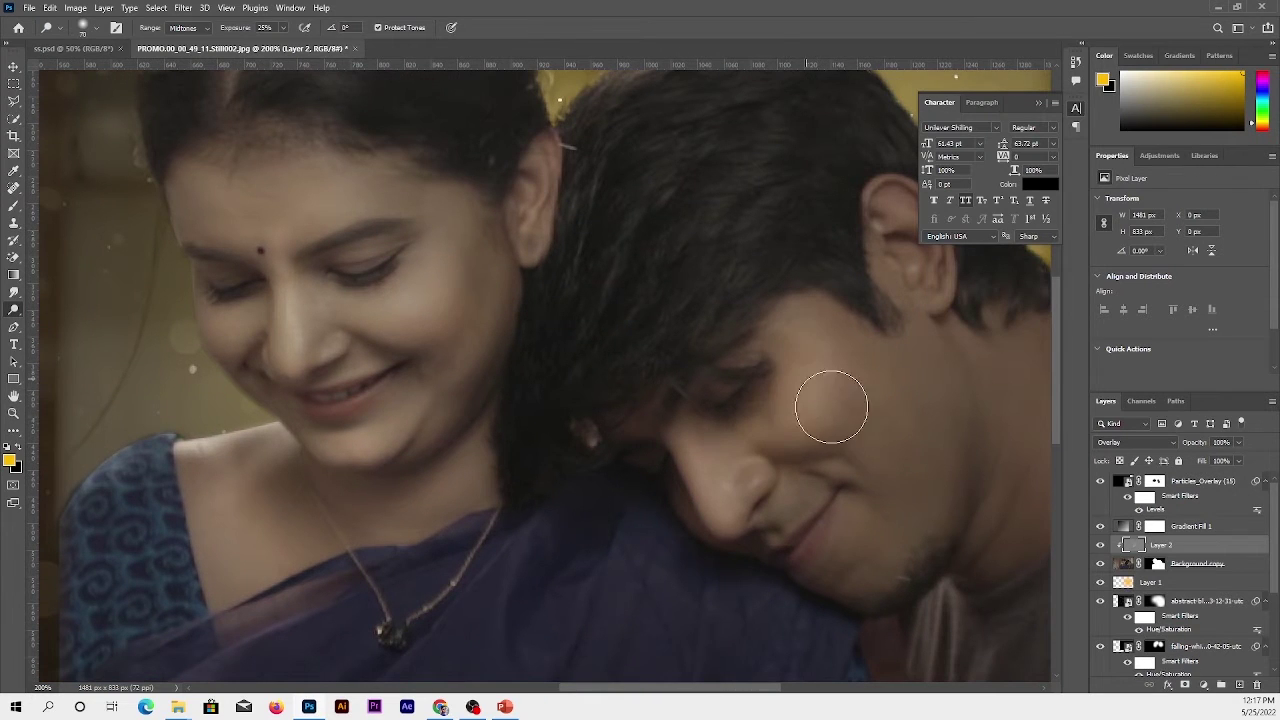
mouse_move(831, 407)
mouse_down()
mouse_move(900, 534)
mouse_move(880, 603)
mouse_move(709, 451)
mouse_move(886, 607)
mouse_up()
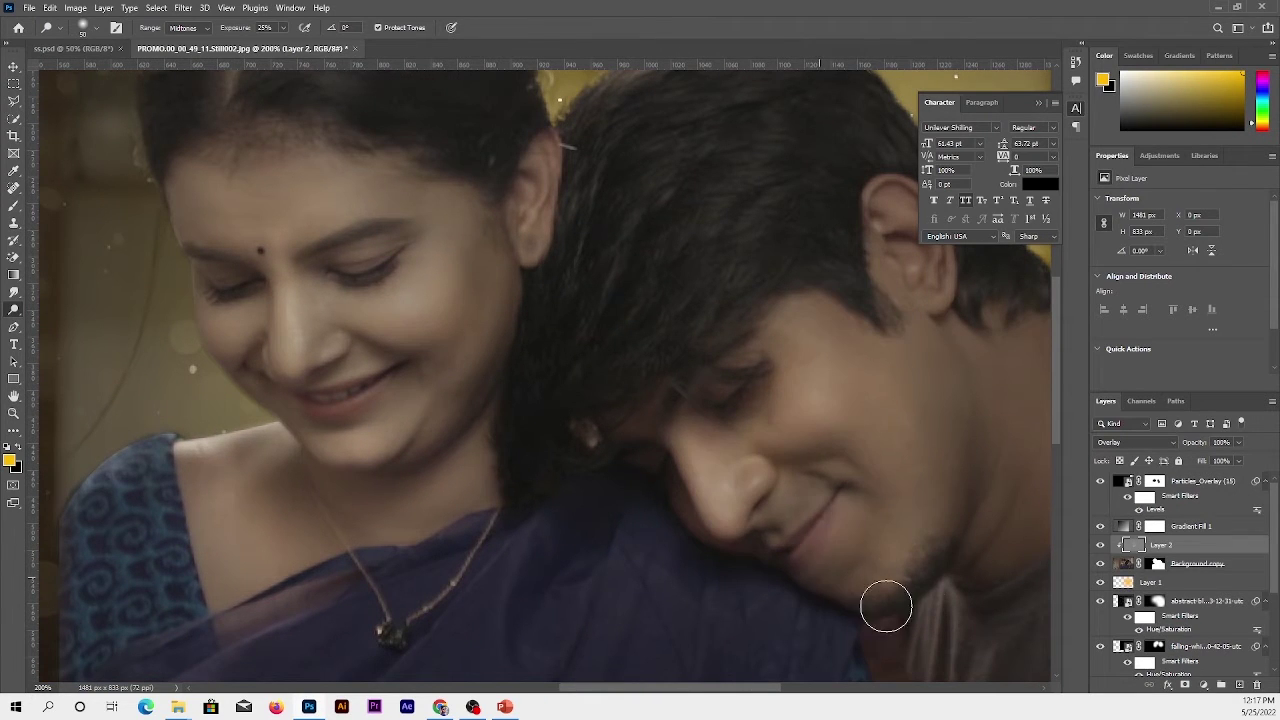
drag(980, 509, 610, 429)
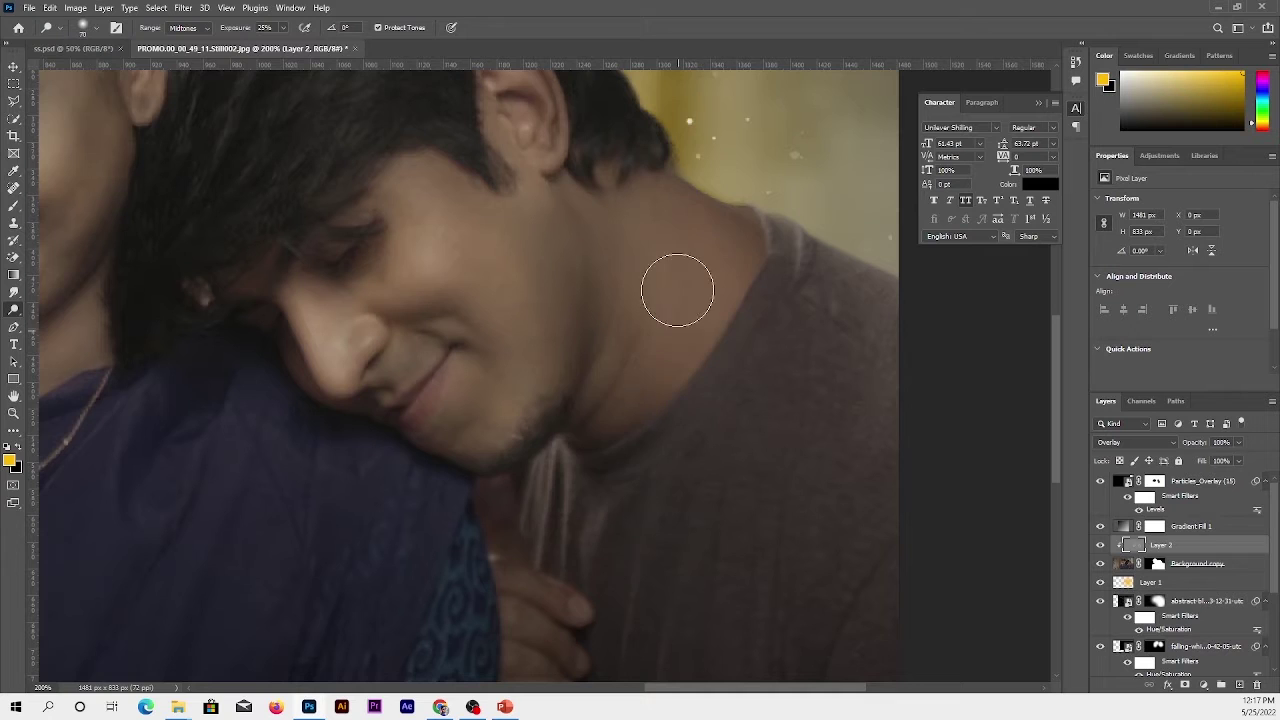
drag(678, 290, 674, 518)
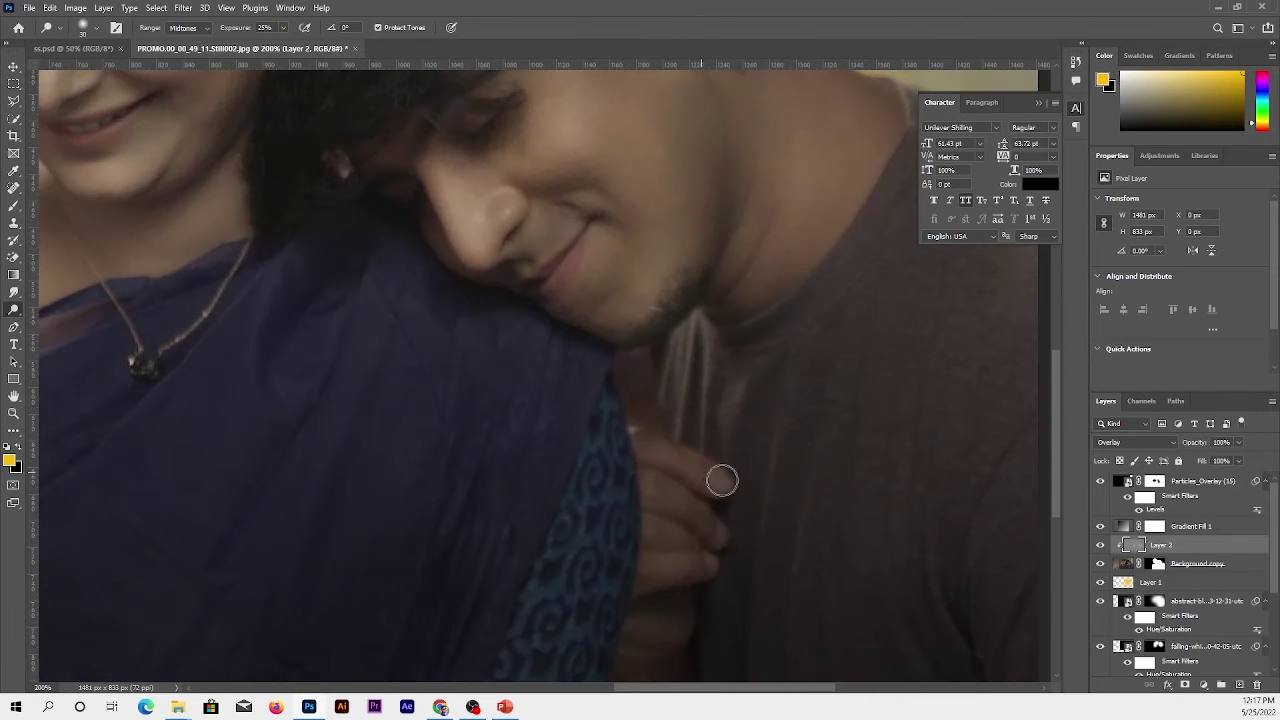
drag(634, 575, 713, 411)
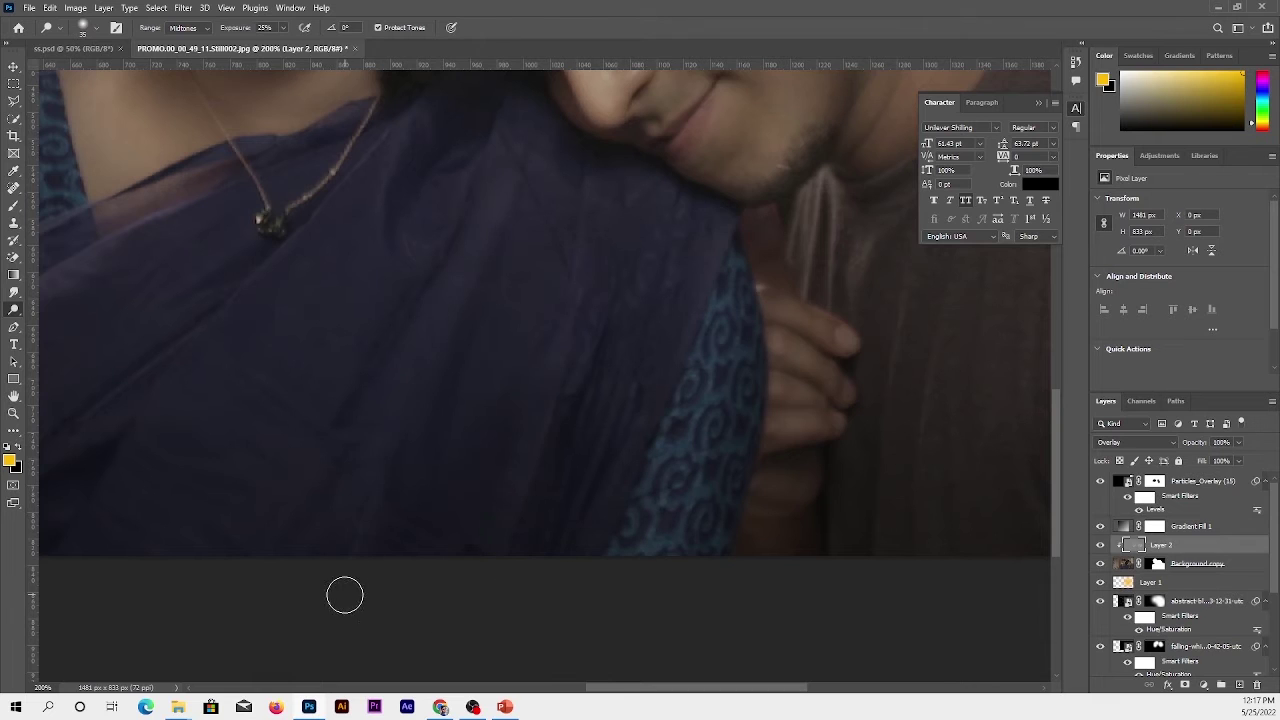
drag(570, 267, 550, 357)
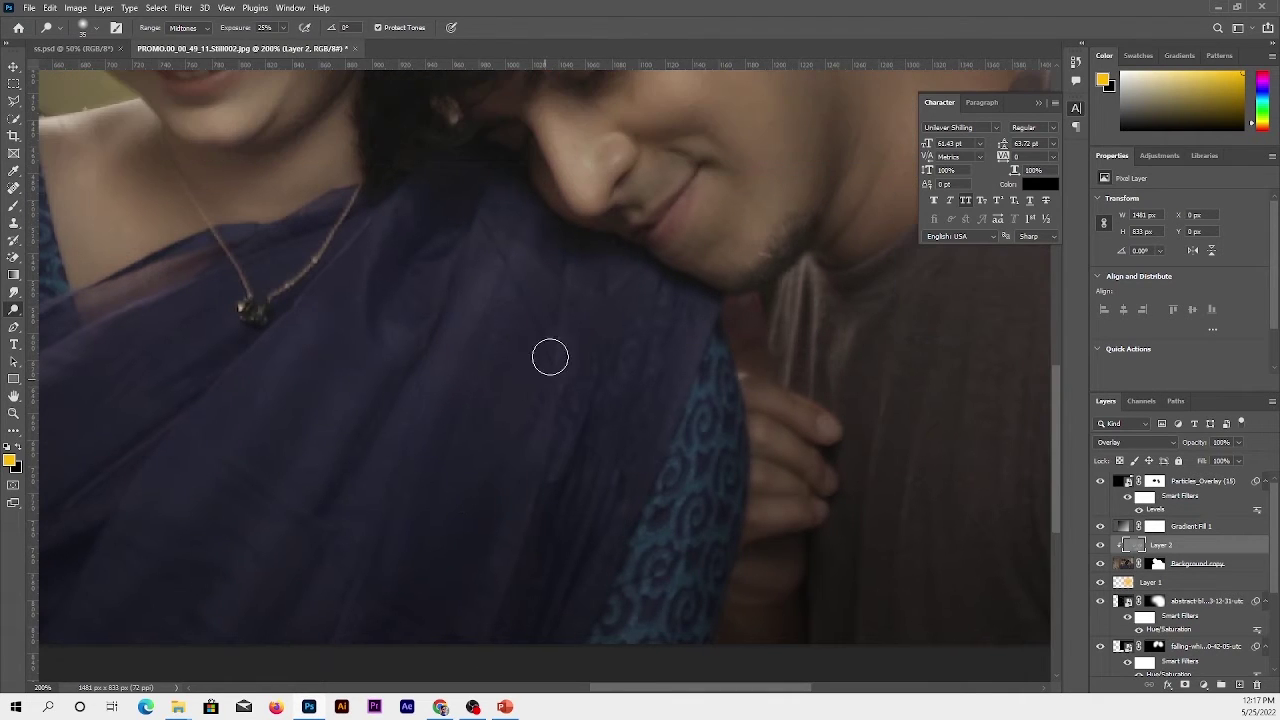
drag(443, 521, 43, 525)
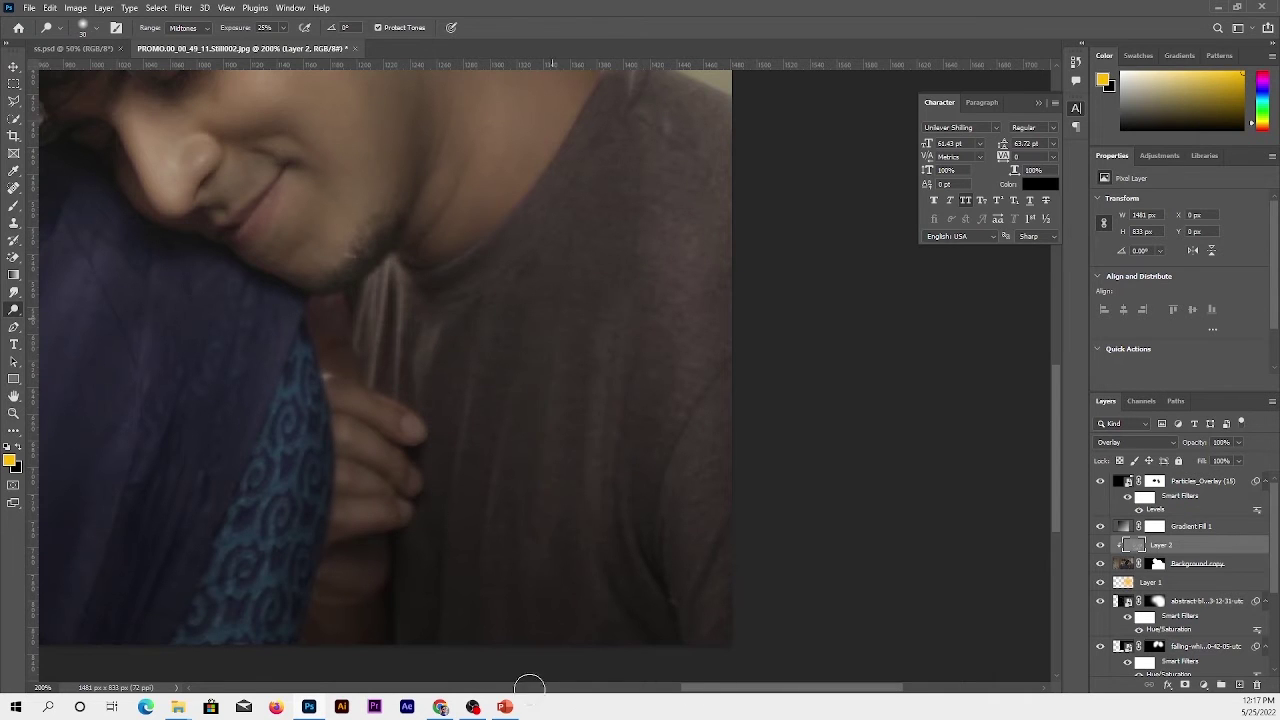
scroll(337, 503, down, 5)
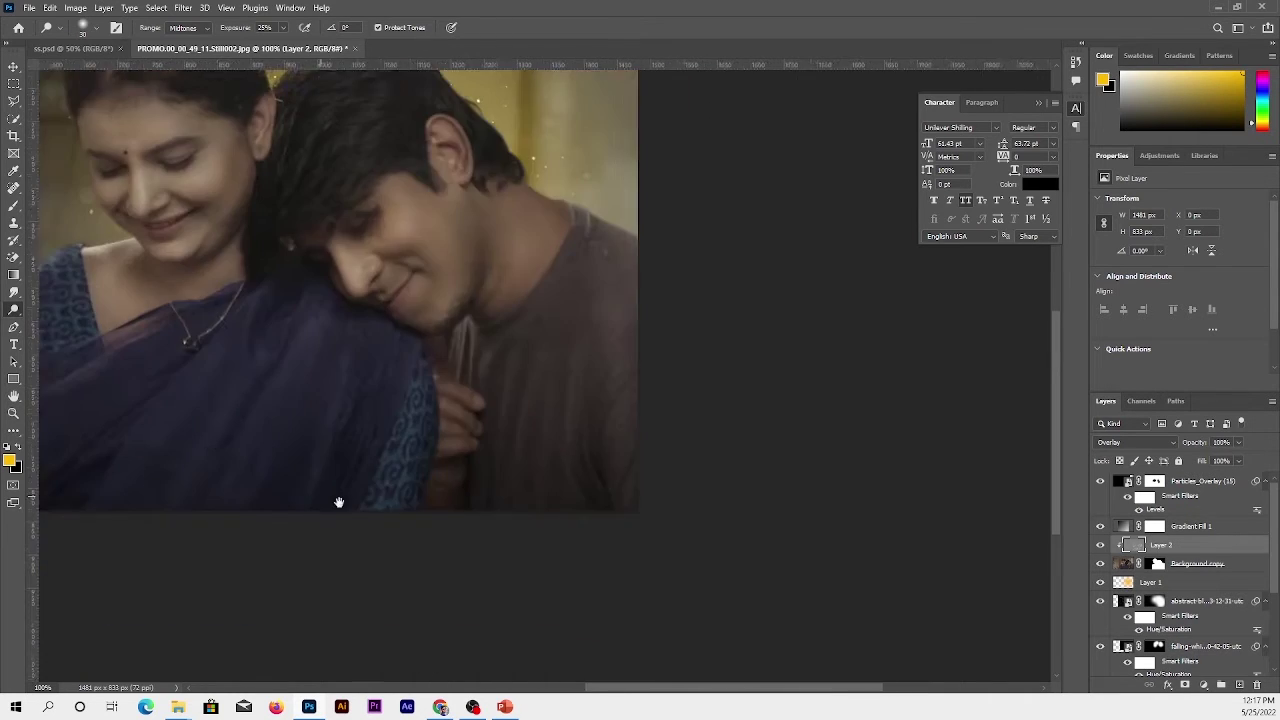
scroll(330, 322, up, 3)
mouse_move(103, 368)
mouse_down()
mouse_move(106, 483)
mouse_move(297, 232)
mouse_up()
drag(505, 370, 340, 640)
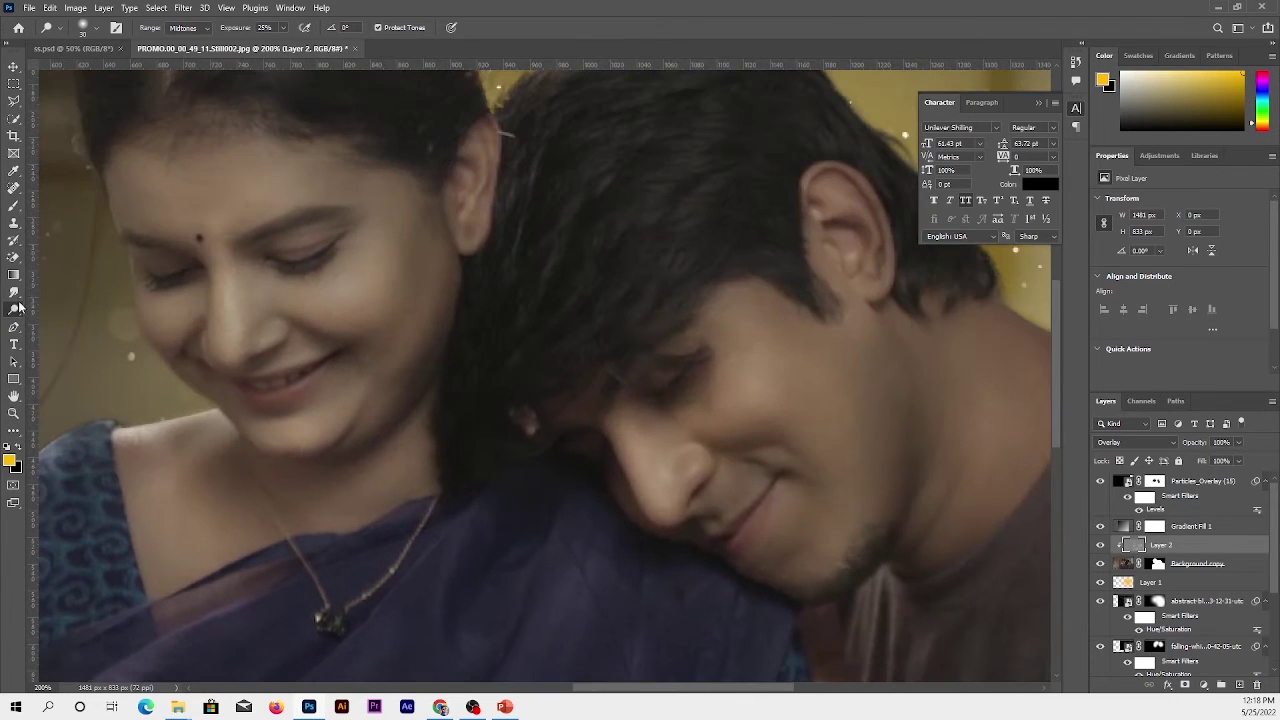
Burn down the saree highlights near the neckline with a smaller brush
alt+click(14, 309)
scroll(509, 371, down, 4)
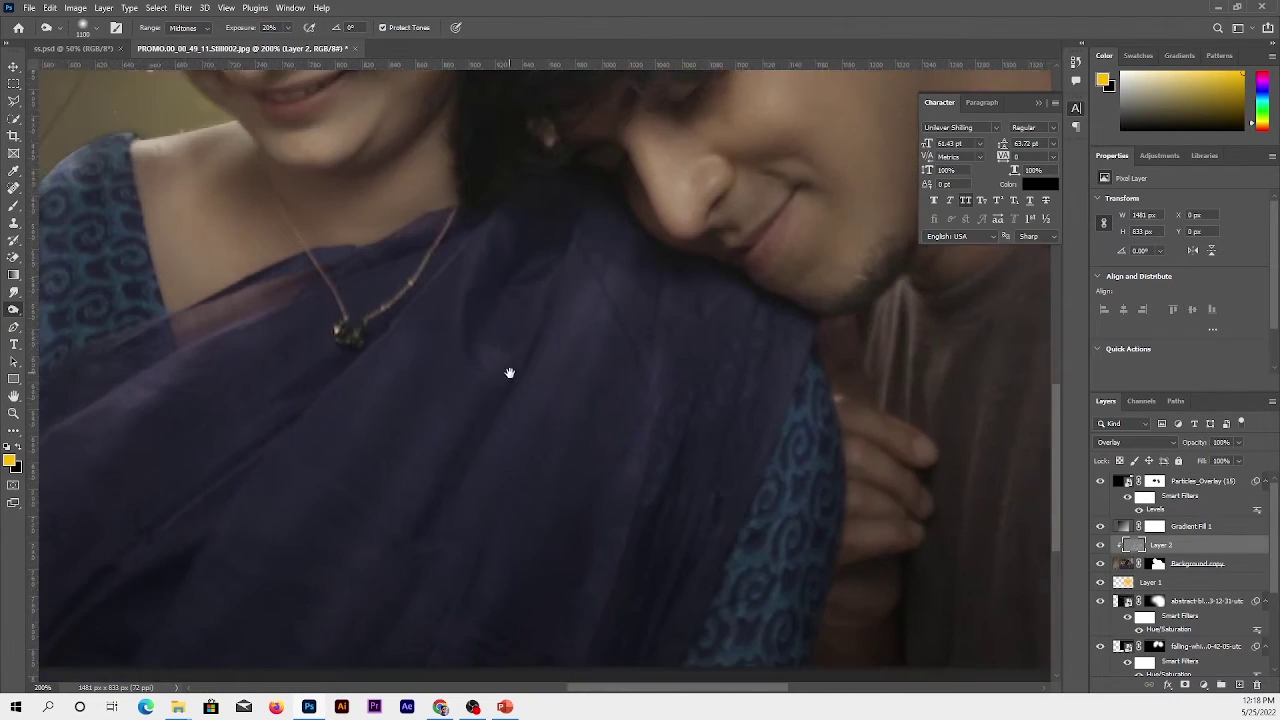
scroll(540, 355, down, 1)
key(bracketleft)
key(bracketleft)
key(bracketleft)
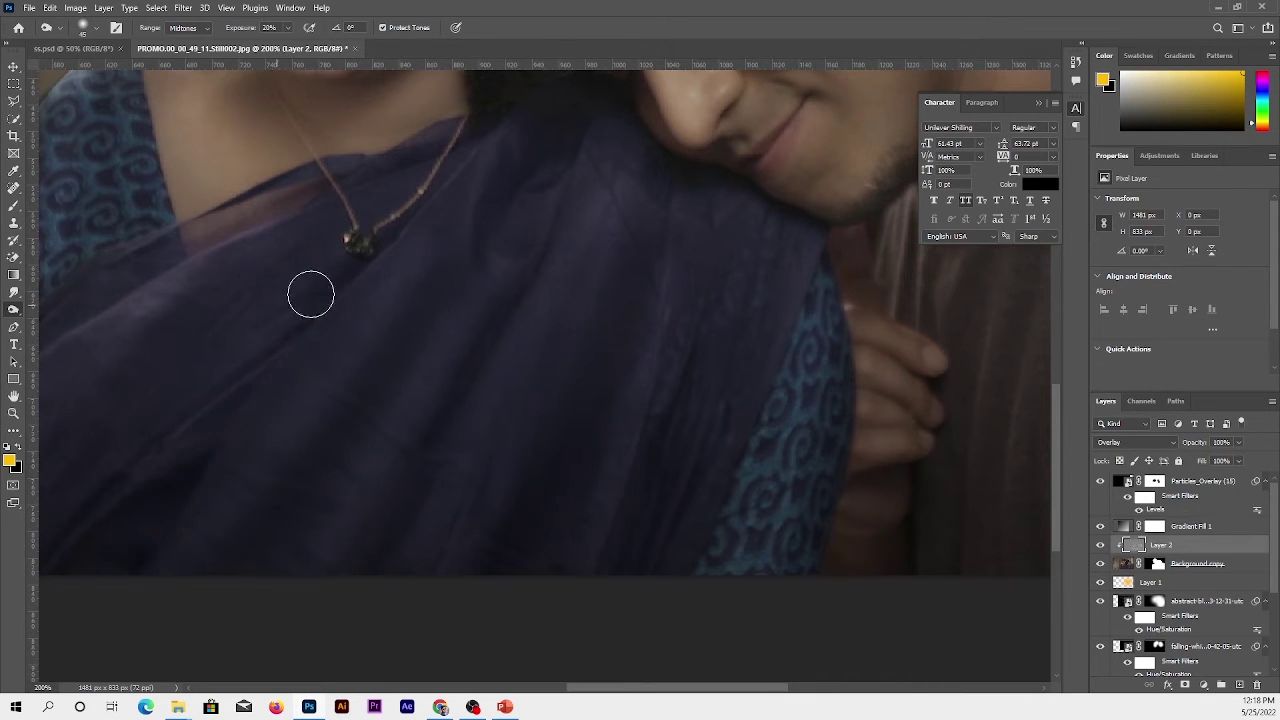
drag(175, 251, 267, 182)
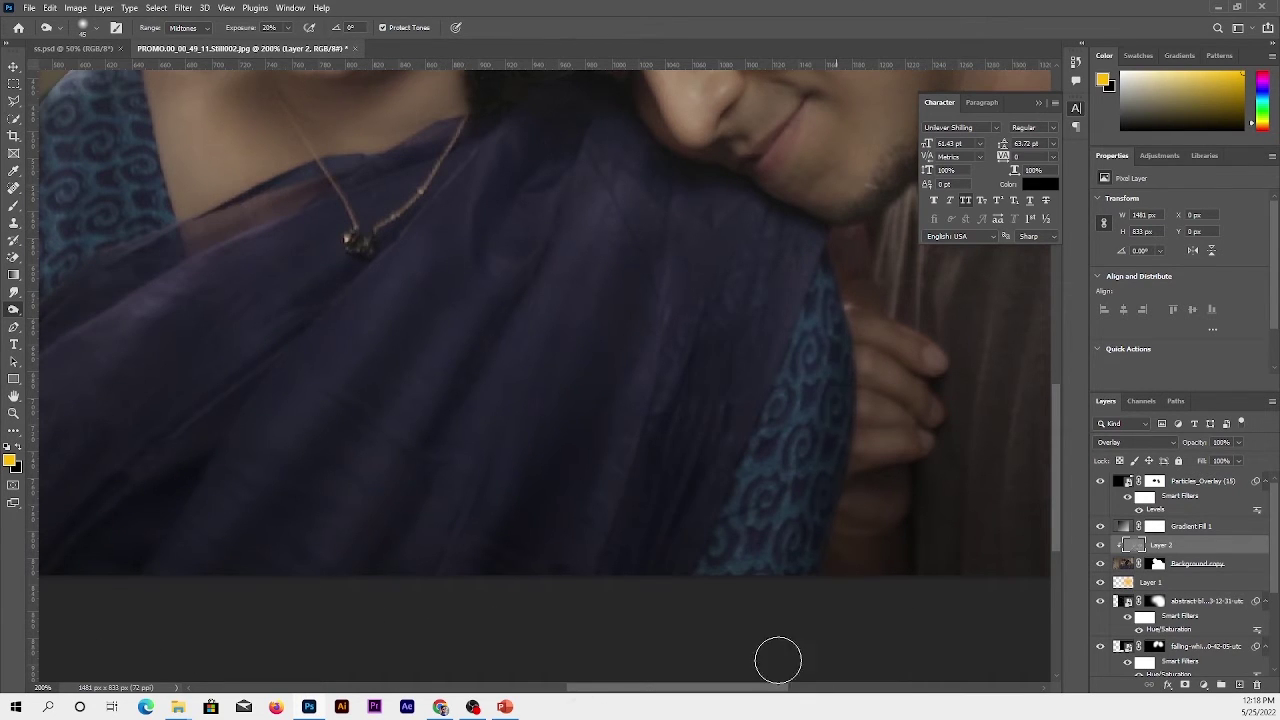
scroll(302, 280, up, 2)
scroll(302, 280, left, 2)
scroll(141, 497, right, 3)
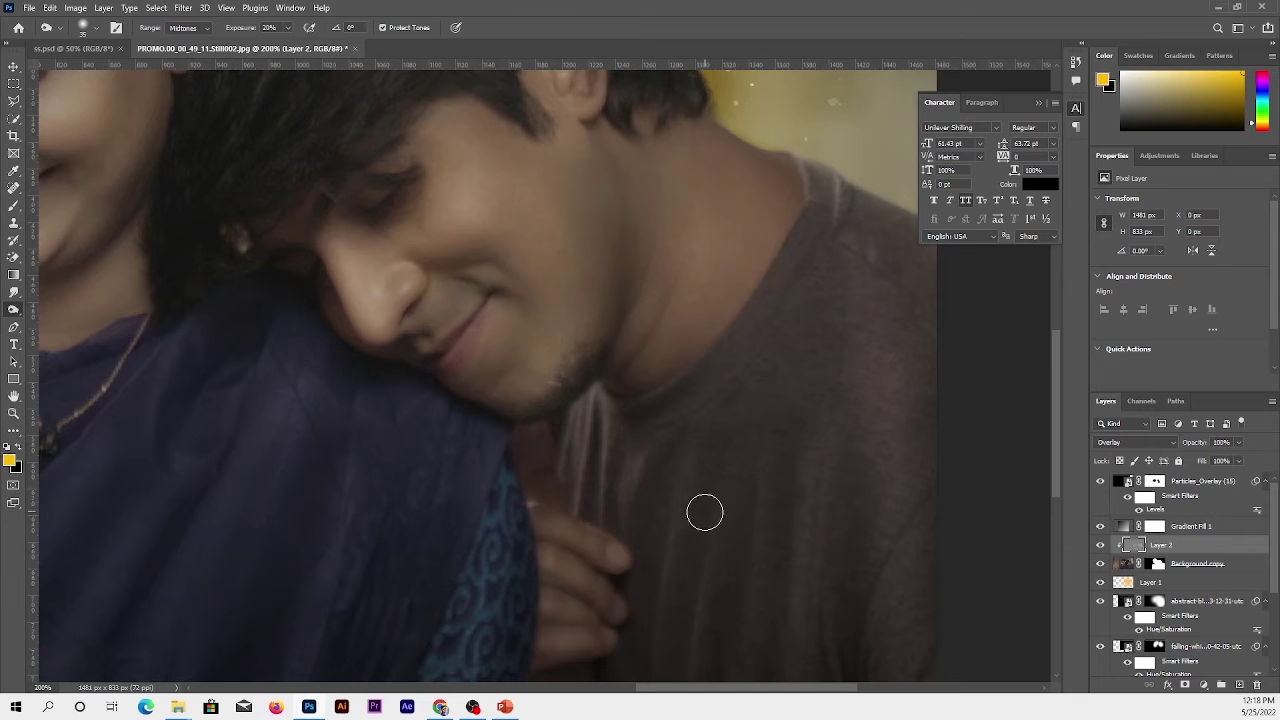
Burn the highlight fold on the man's shirt, then return to a full view
drag(597, 450, 572, 470)
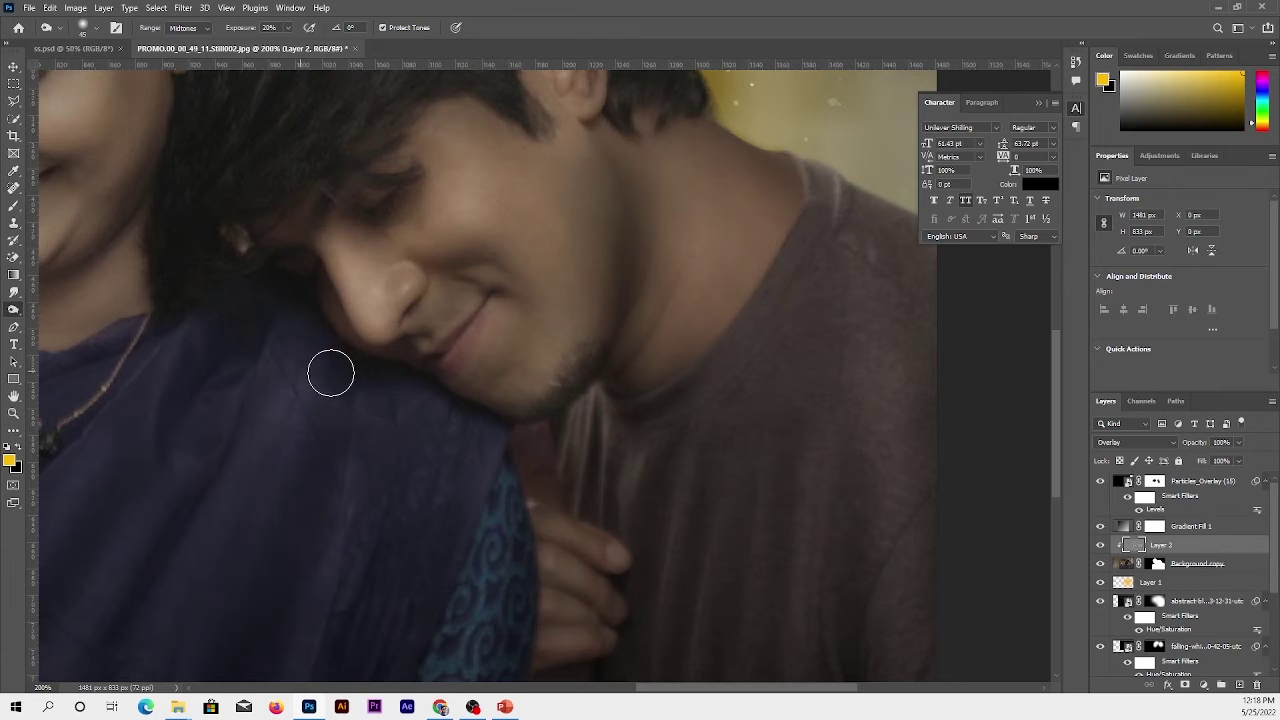
scroll(474, 345, up, 5)
scroll(474, 345, left, 5)
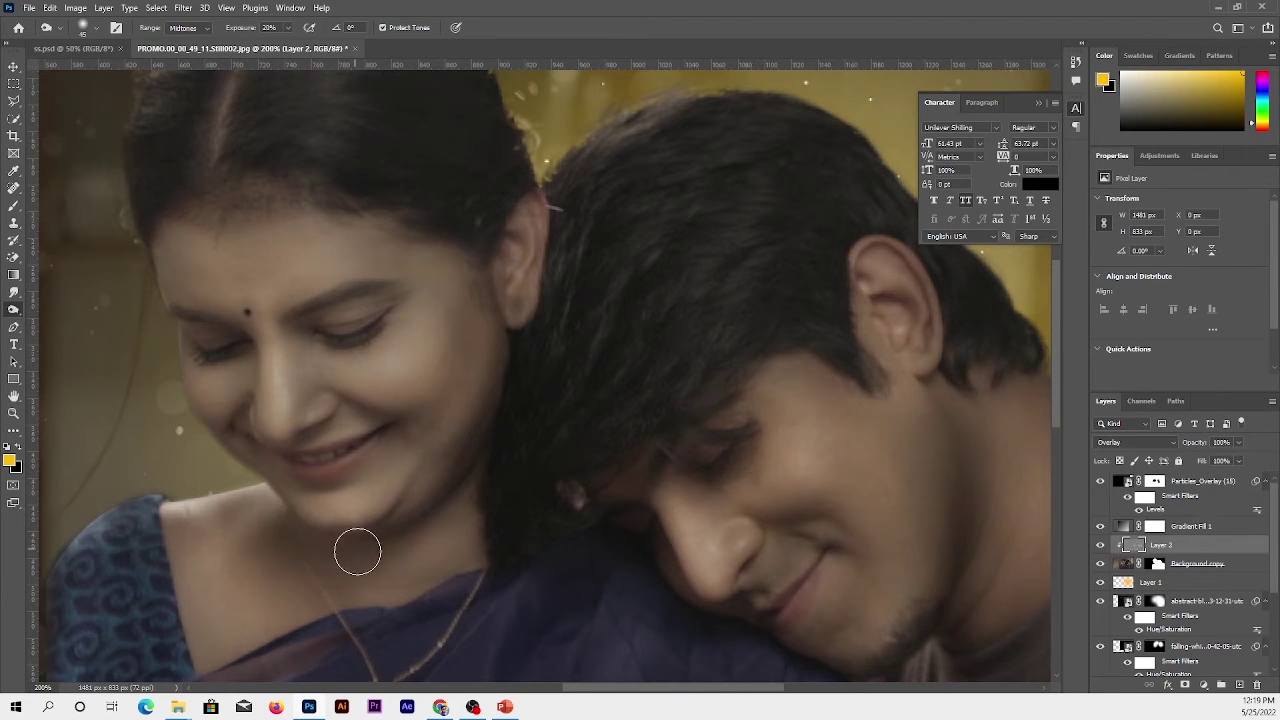
scroll(500, 486, down, 5)
scroll(500, 486, up, 2)
key(v)
scroll(563, 449, up, 1)
Add a purple Solid Color fill layer in Soft Light at about 2% opacity
scroll(533, 432, down, 1)
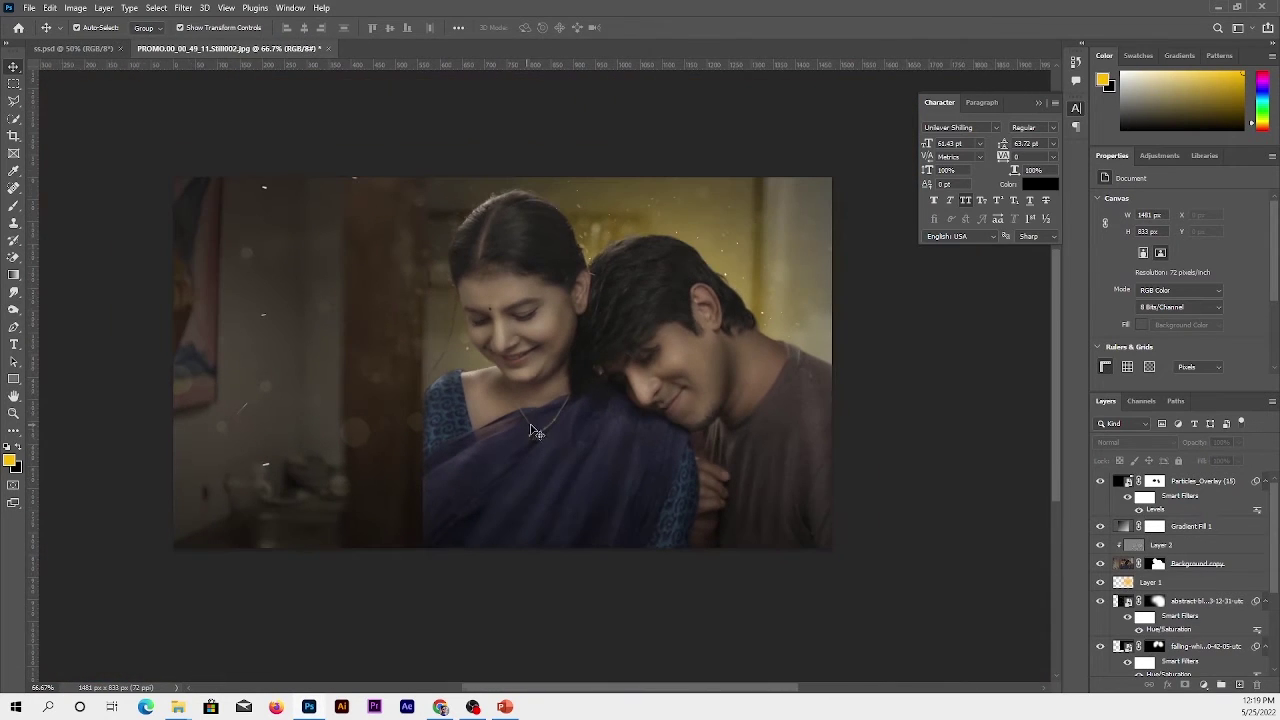
scroll(1218, 490, down, 2)
click(1180, 668)
click(1203, 685)
click(1200, 452)
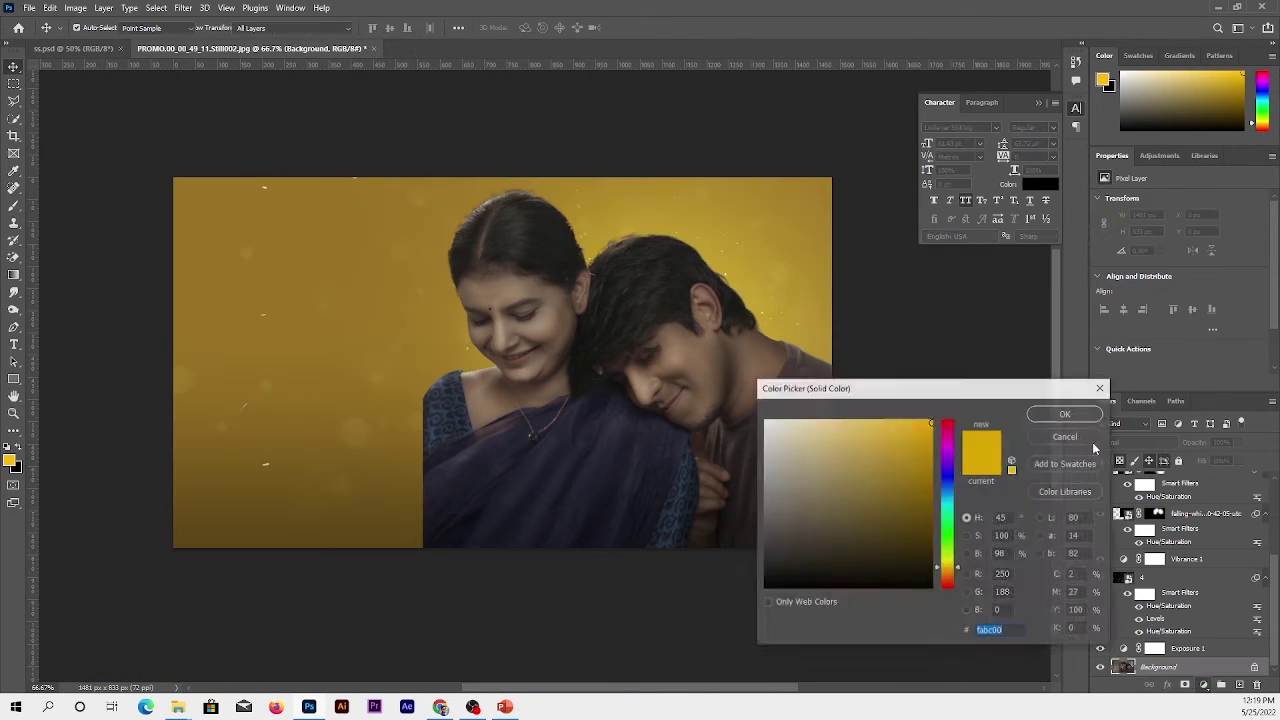
click(953, 465)
click(1084, 418)
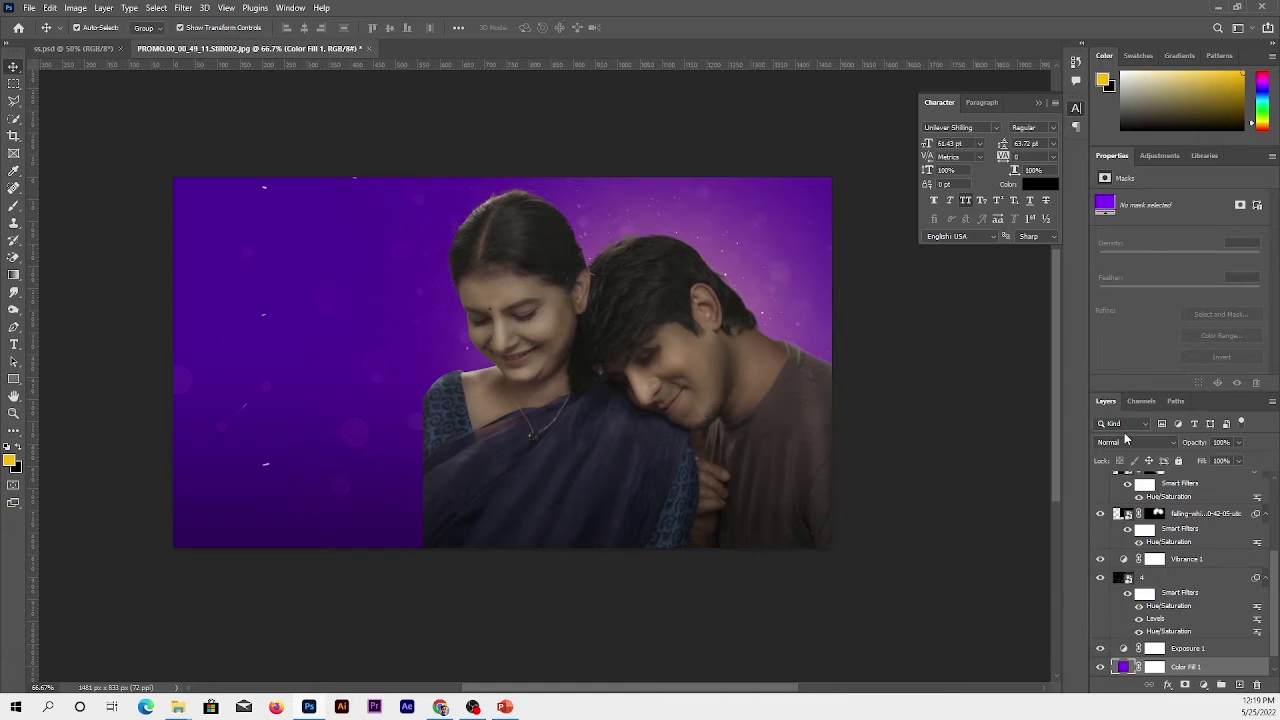
click(1150, 442)
click(1123, 531)
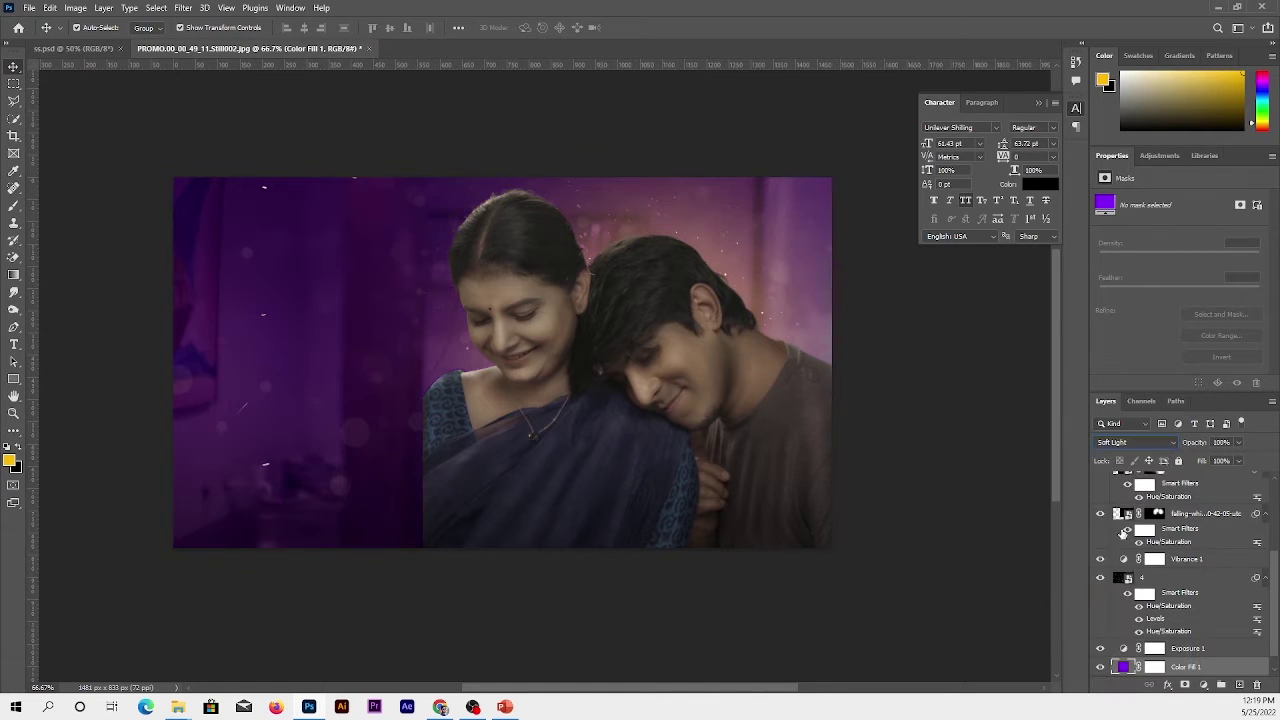
drag(1183, 447, 1127, 443)
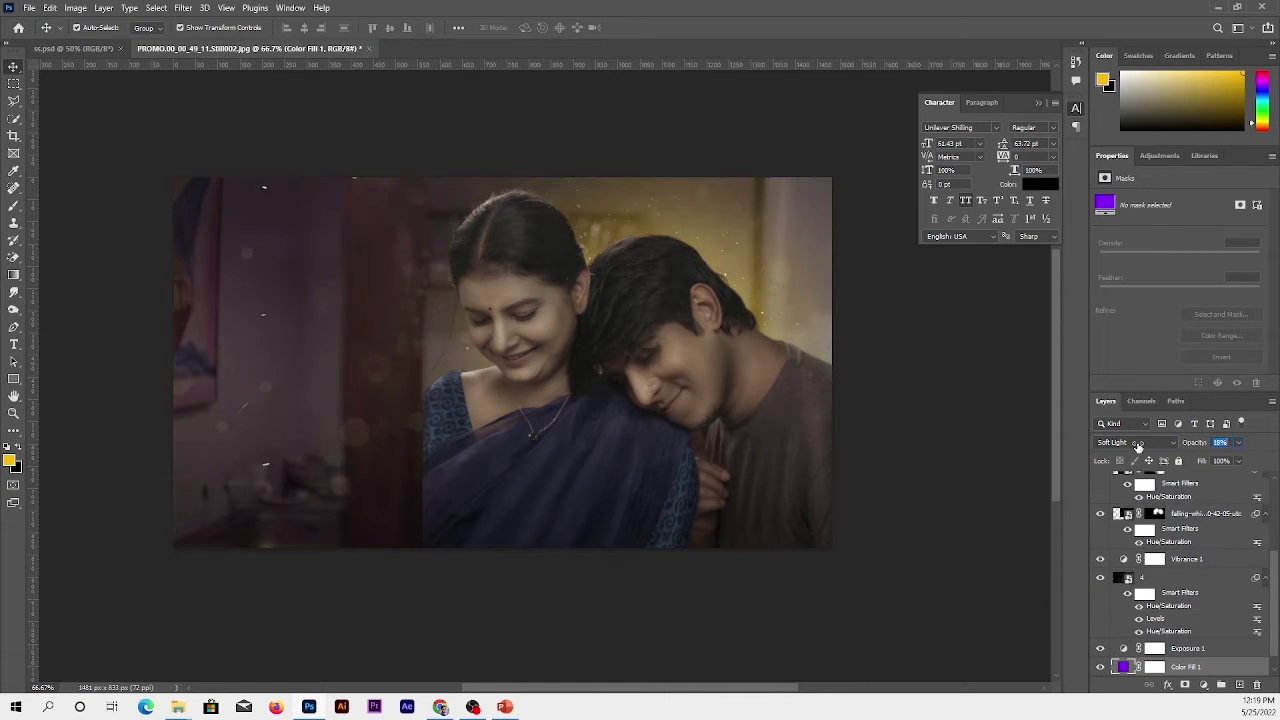
Select the Particles_Overlay (15) layer and add a new empty layer
click(649, 523)
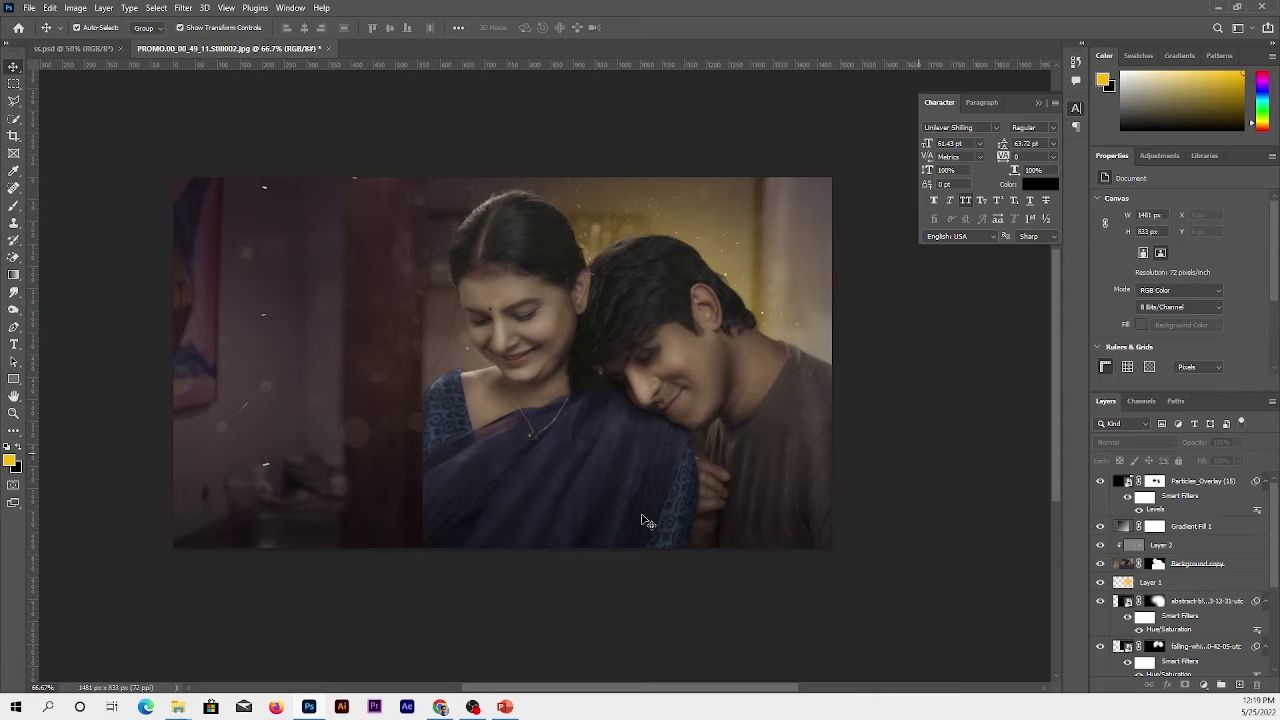
click(1208, 553)
key(ctrl+shift+alt+n)
Reset colours to black and white, enlarge the brush to 1000 px, and zoom to 100%
key(b)
key(d)
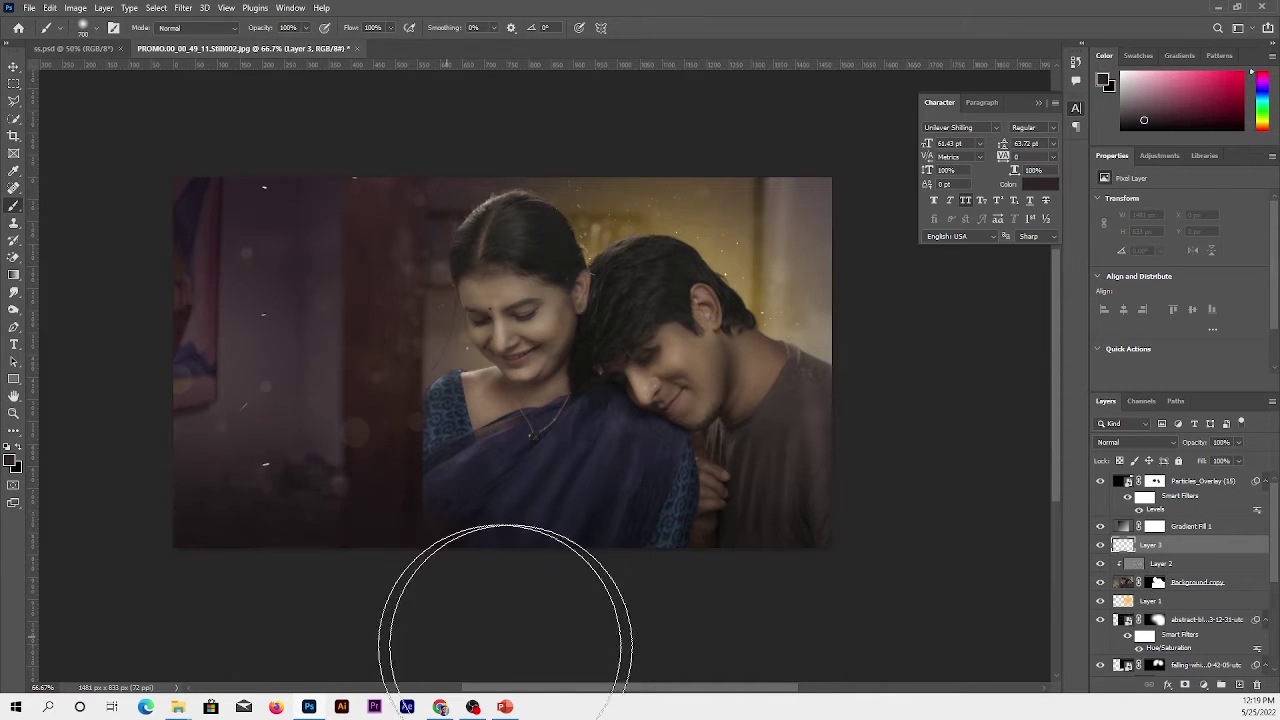
key(bracketright)
key(bracketright)
key(bracketright)
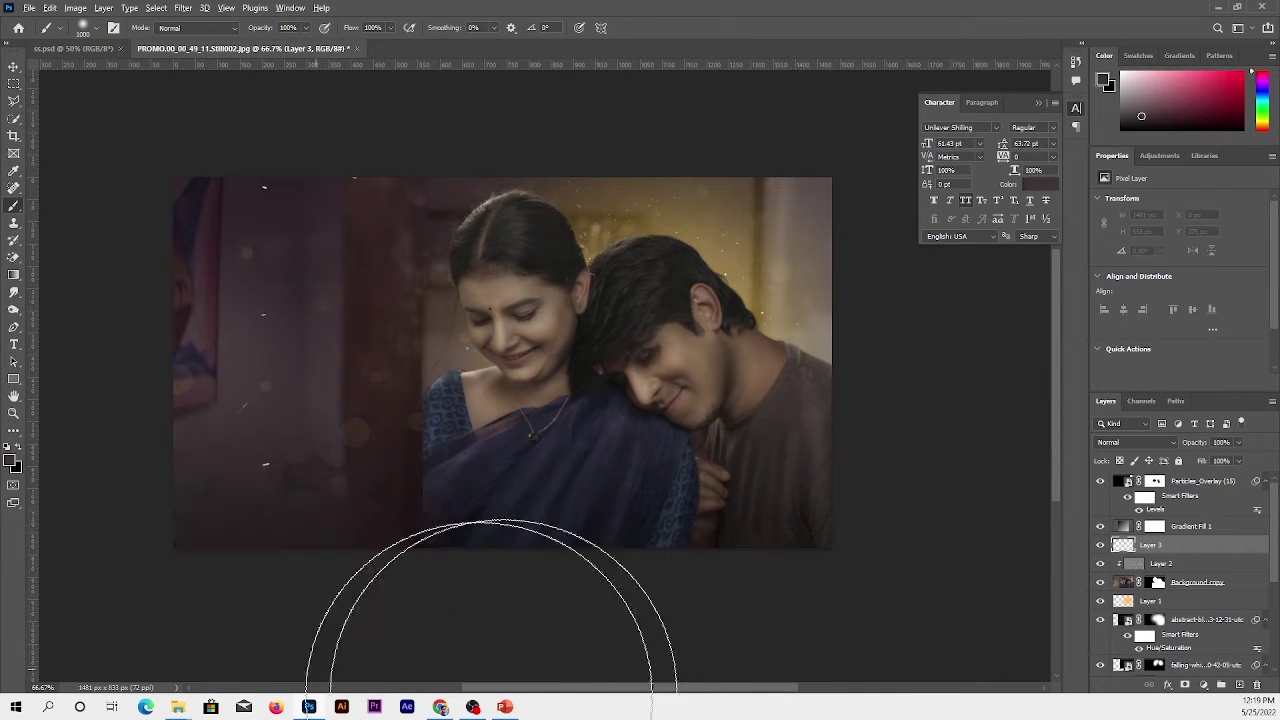
key(v)
key(ctrl+1)
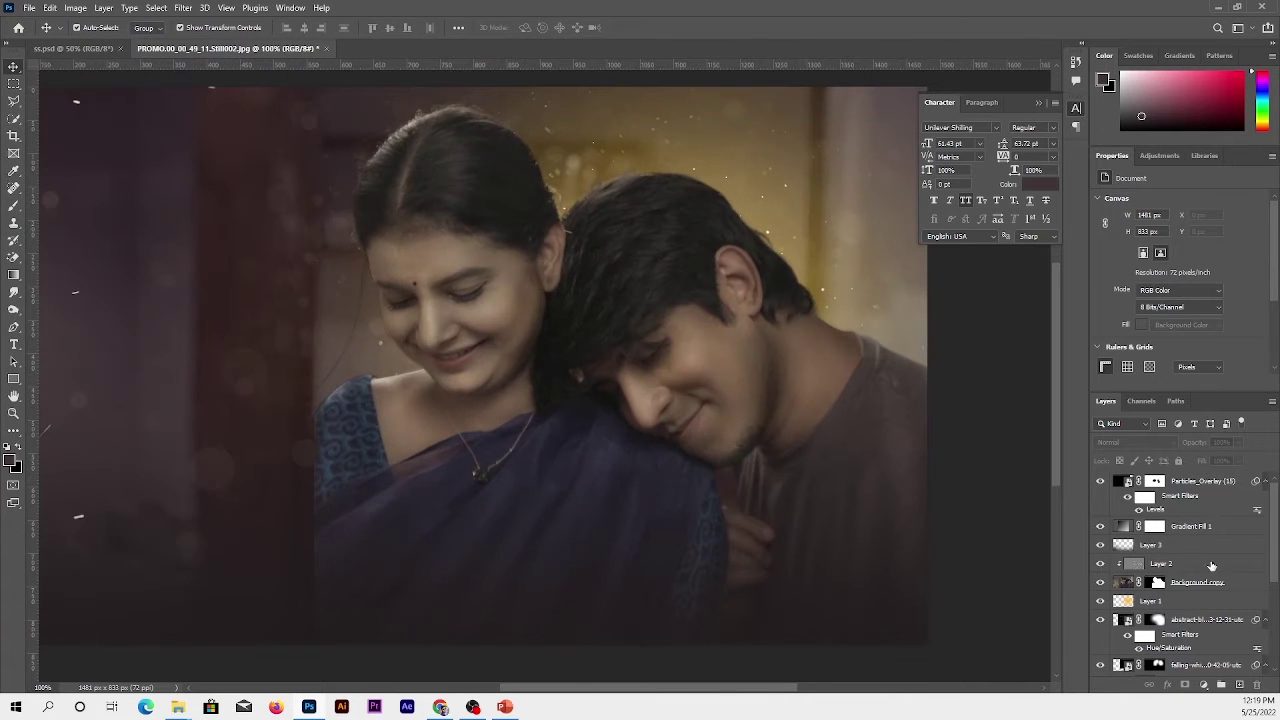
Duplicate Layer 2 as an Overlay copy at about 24% opacity, clipped to the layer below
click(1212, 566)
key(ctrl+j)
key(shift+alt+o)
drag(1174, 446, 1140, 450)
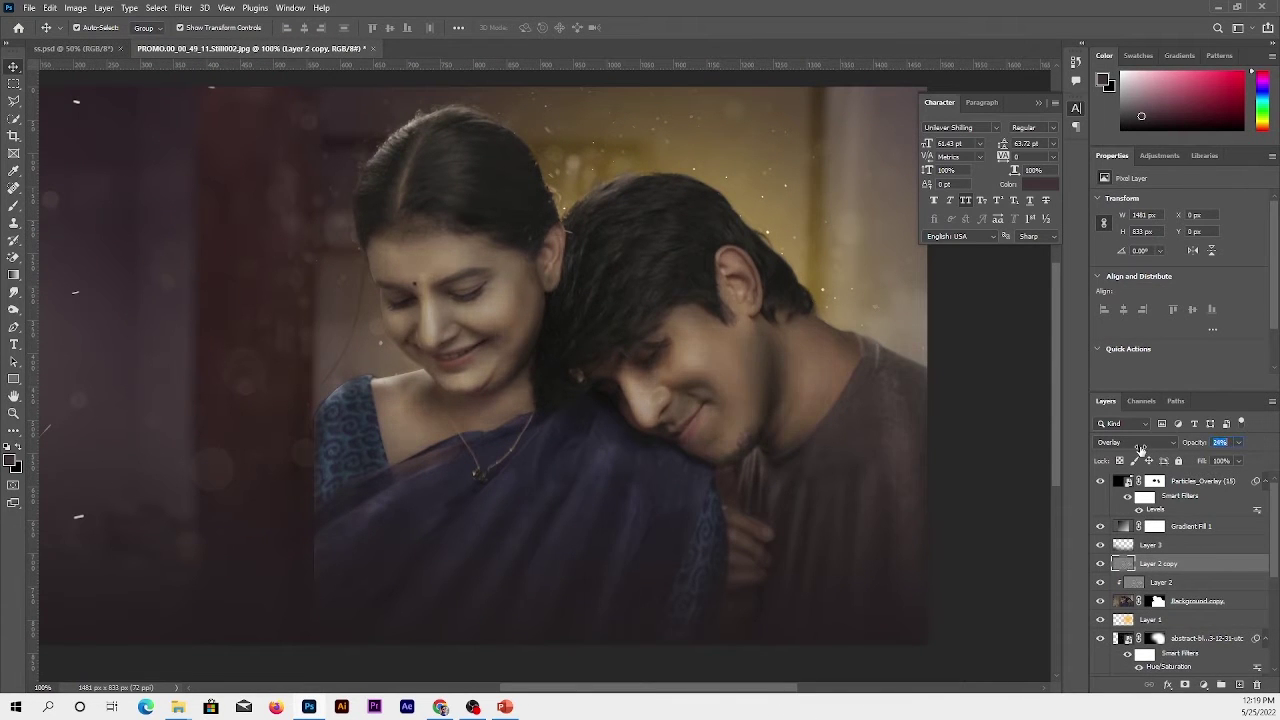
right_click(1185, 571)
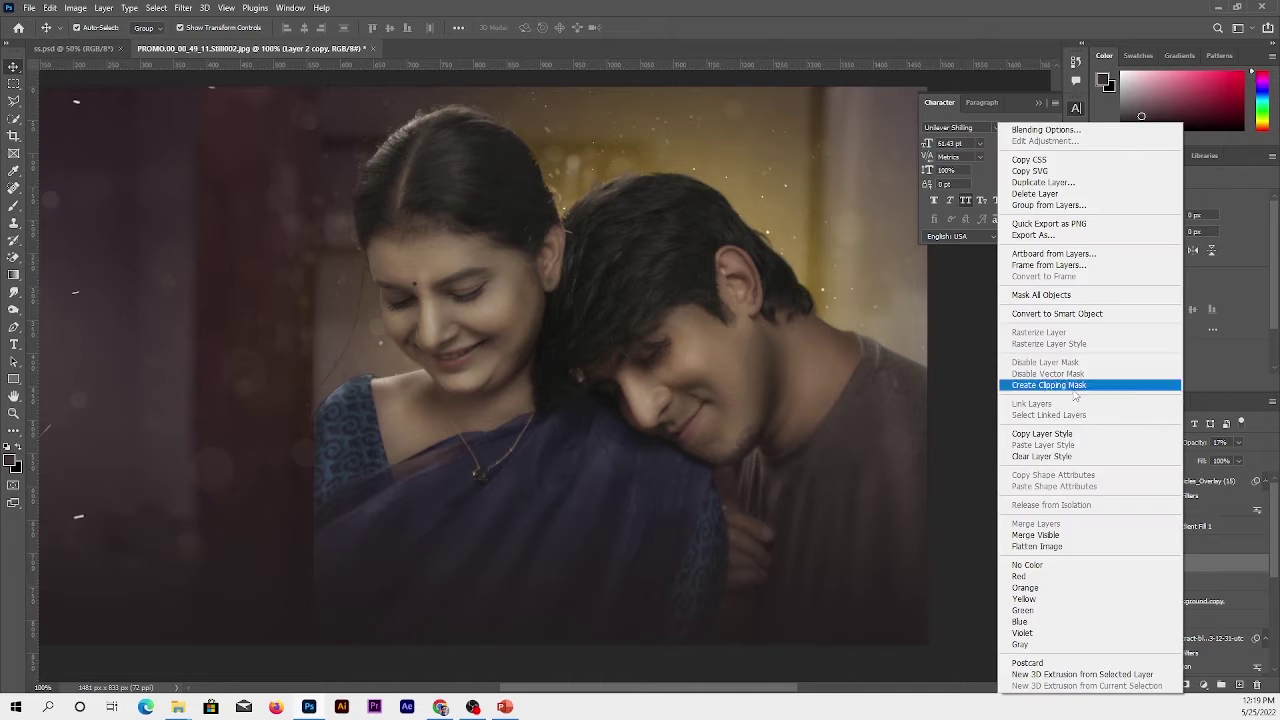
click(1080, 384)
Add a Screen-blended Curves layer with Blend If fading it out of the darker tones
click(1203, 685)
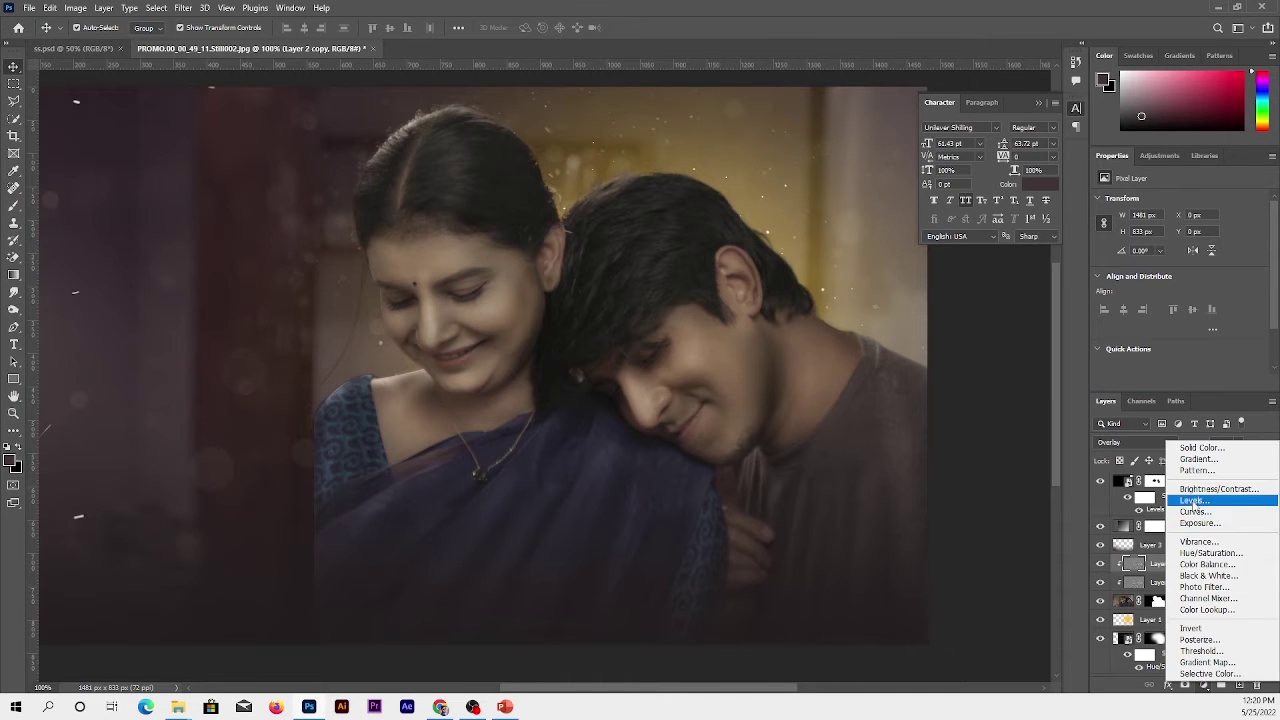
click(1196, 511)
click(1130, 442)
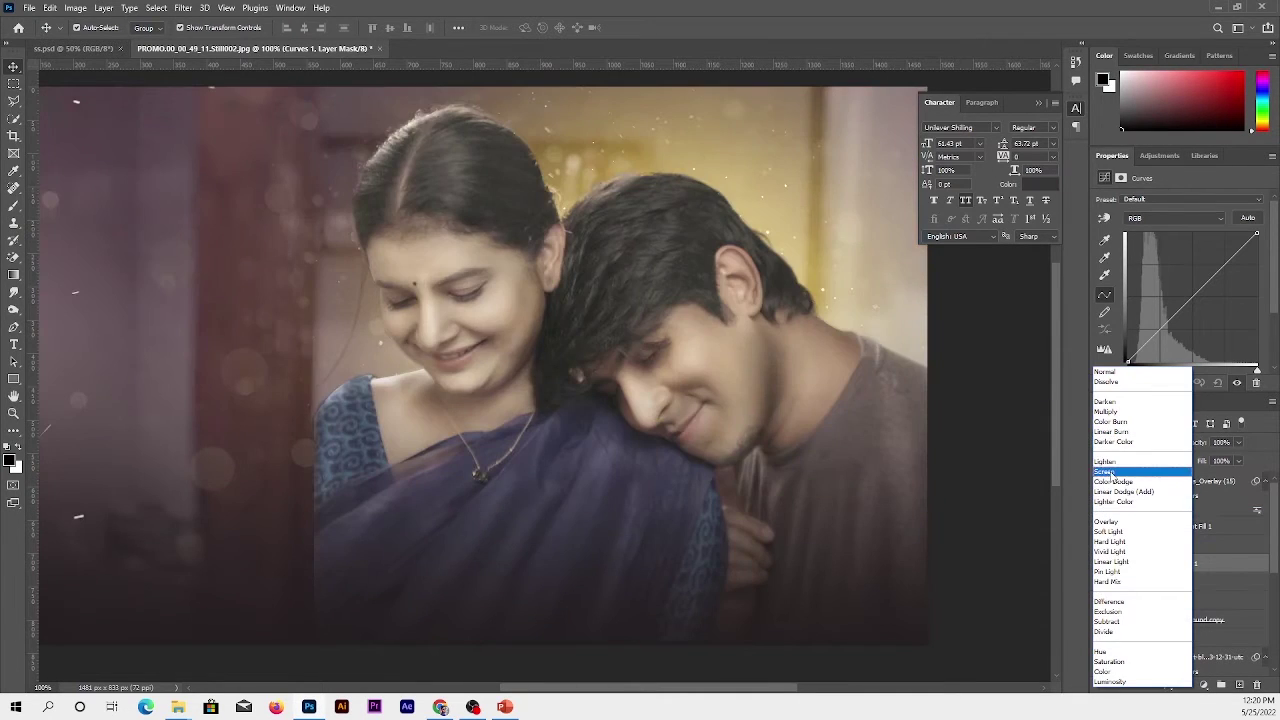
click(1106, 521)
right_click(1200, 563)
click(1066, 130)
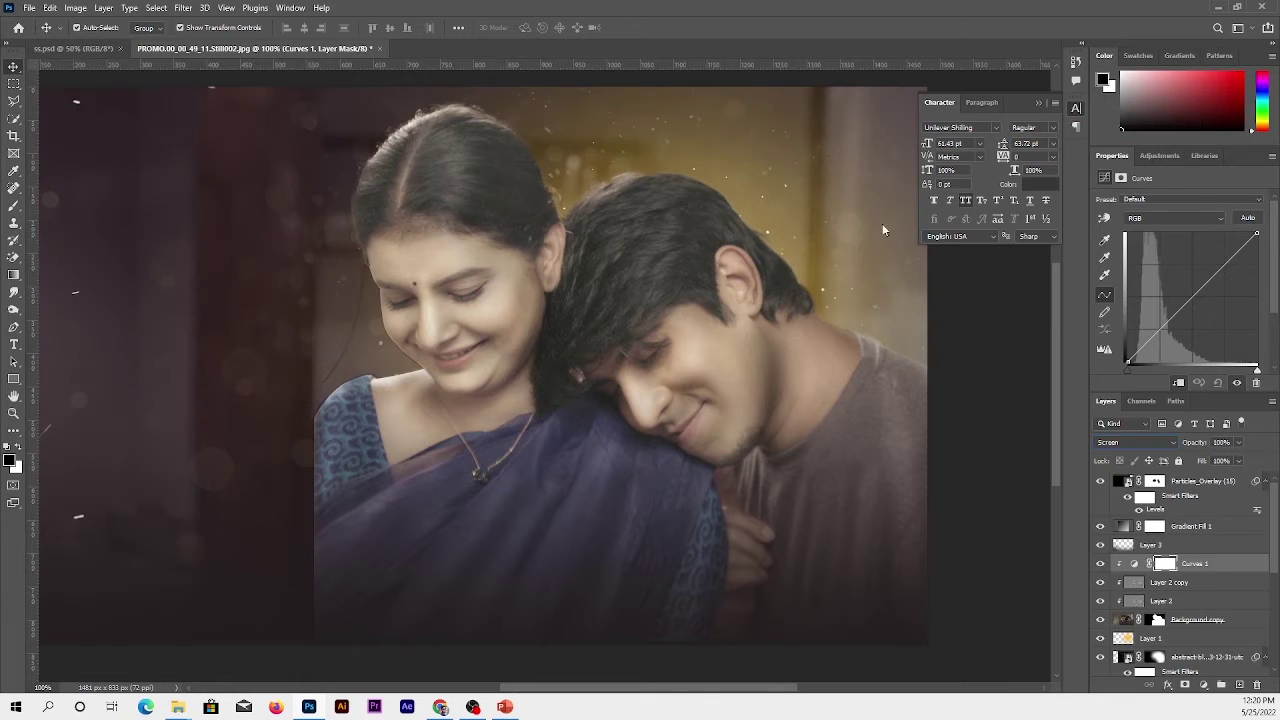
drag(835, 628, 950, 629)
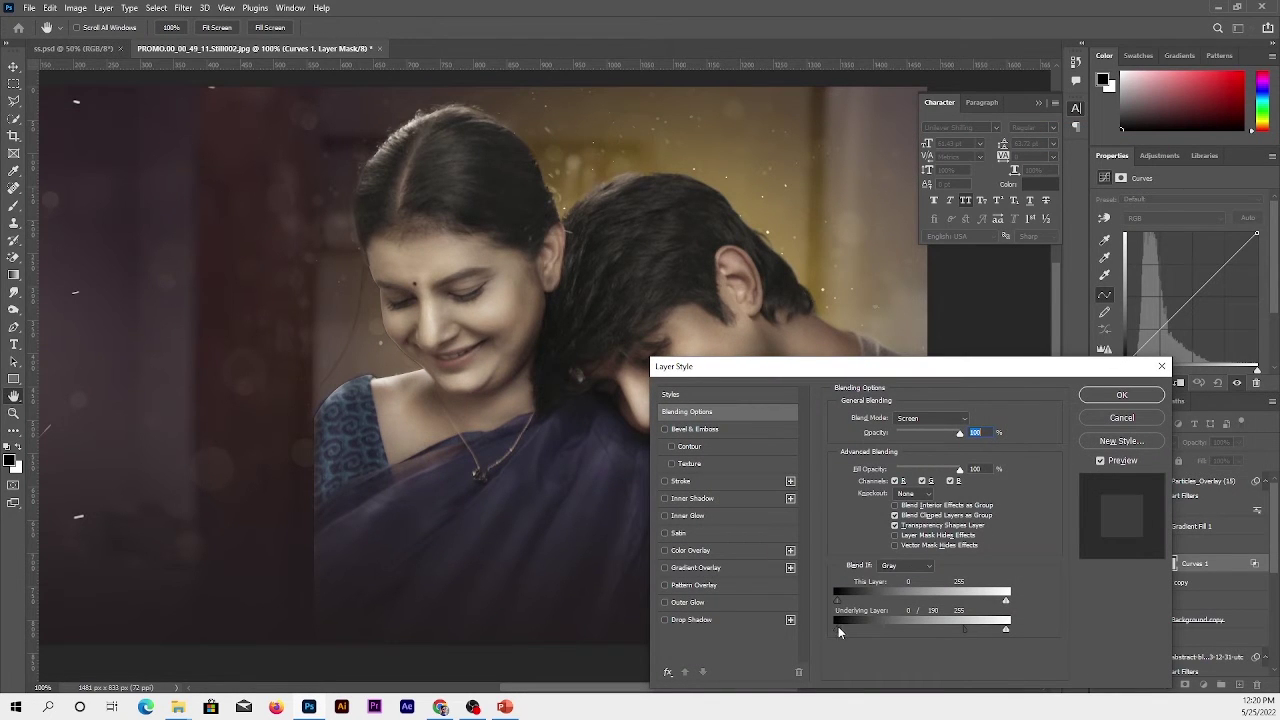
click(1121, 395)
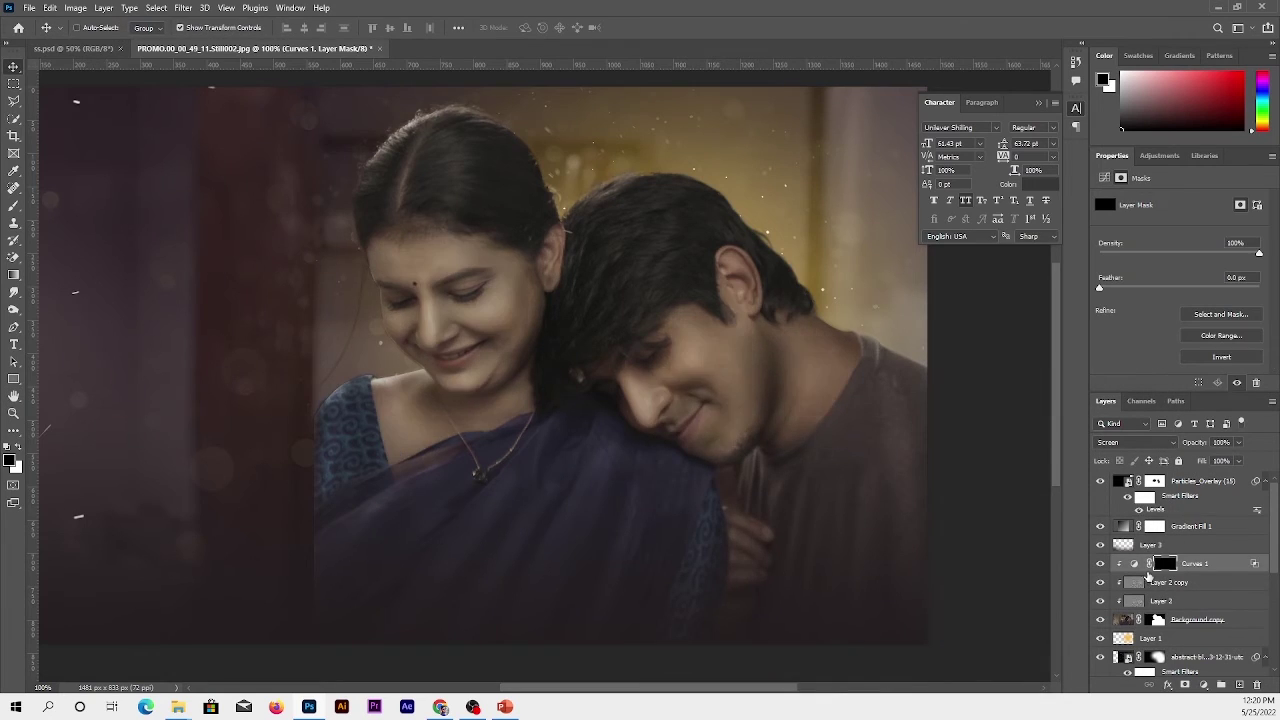
Switch to a white brush to paint brightening into the Curves mask
key(b)
scroll(631, 360, up, 1)
key(x)
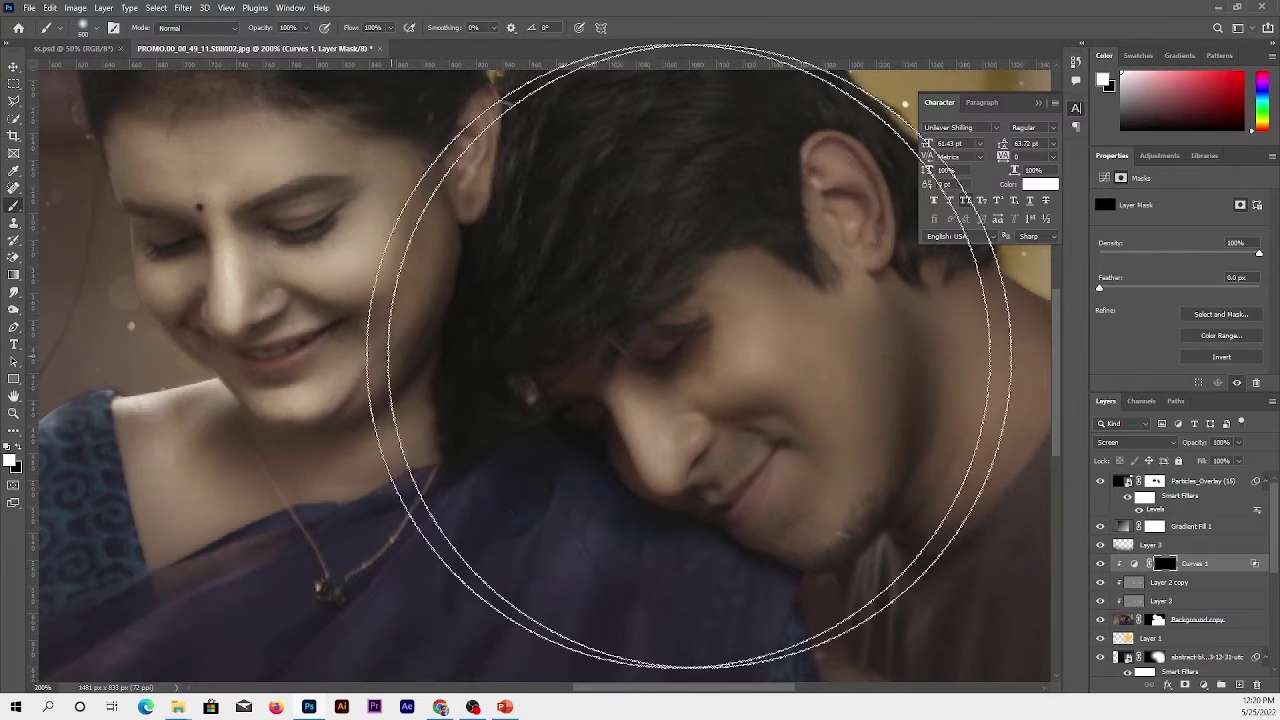
scroll(690, 355, down, 2)
scroll(149, 386, down, 2)
Add a Curves 2 adjustment above Particles_Overlay and pull the curve down to darken the image
key(v)
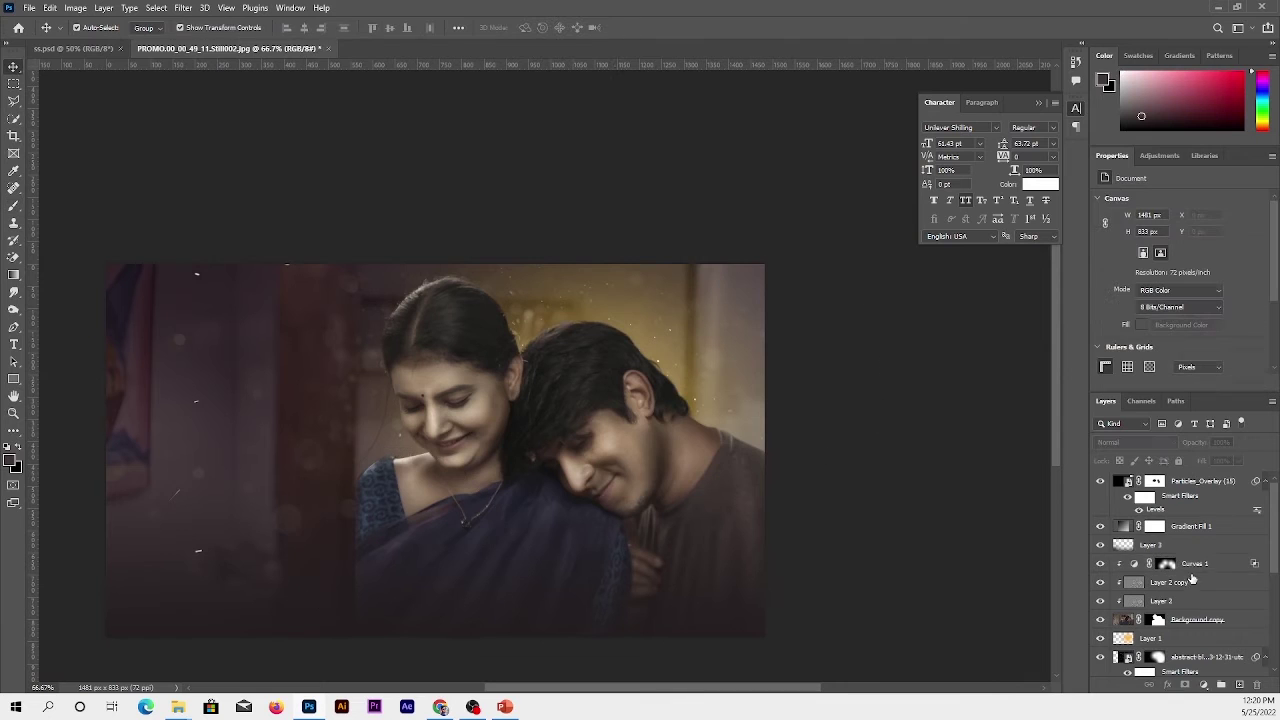
click(1212, 490)
click(1238, 684)
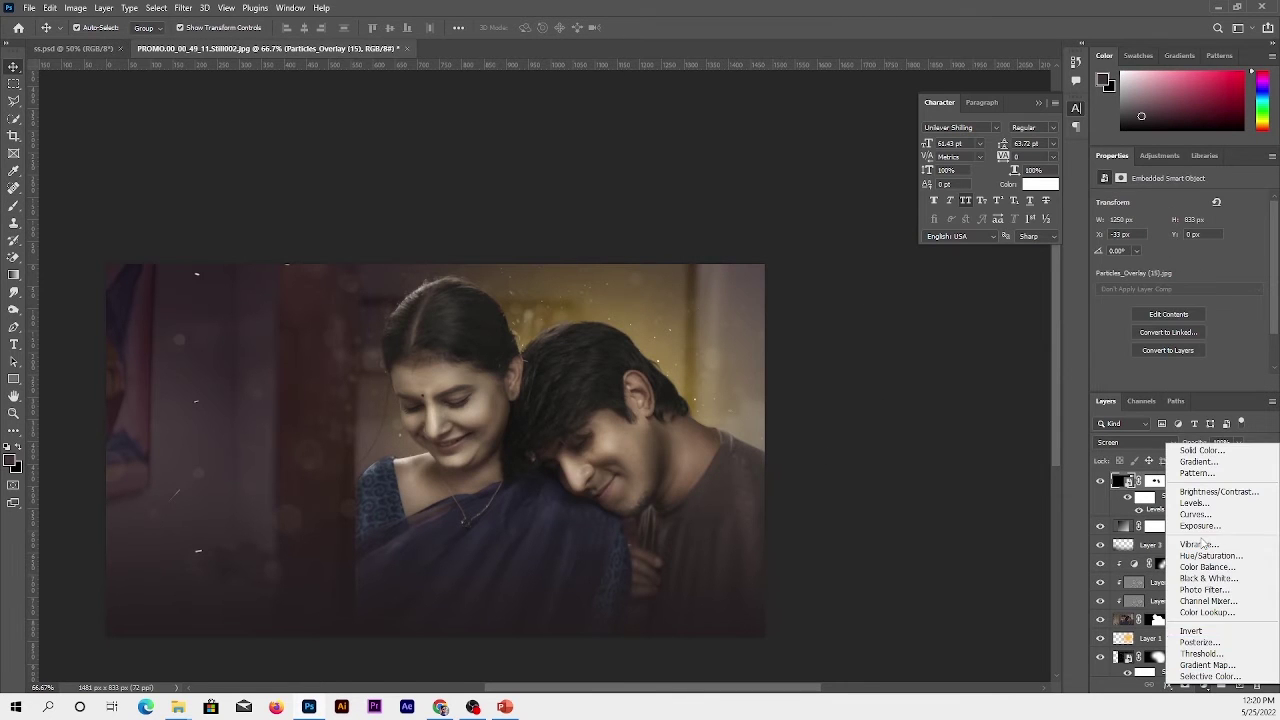
click(1130, 514)
click(1104, 217)
drag(680, 455, 688, 458)
Select the Layer 2 copy layer
scroll(560, 480, up, 2)
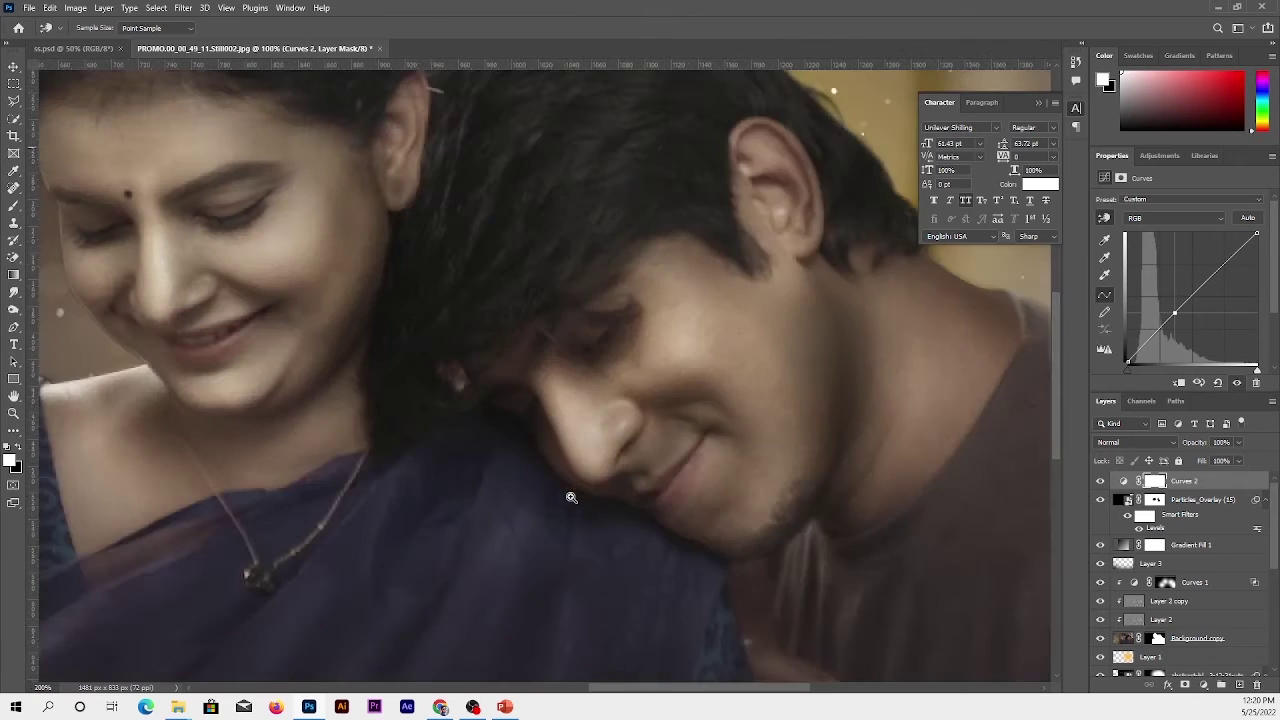
key(v)
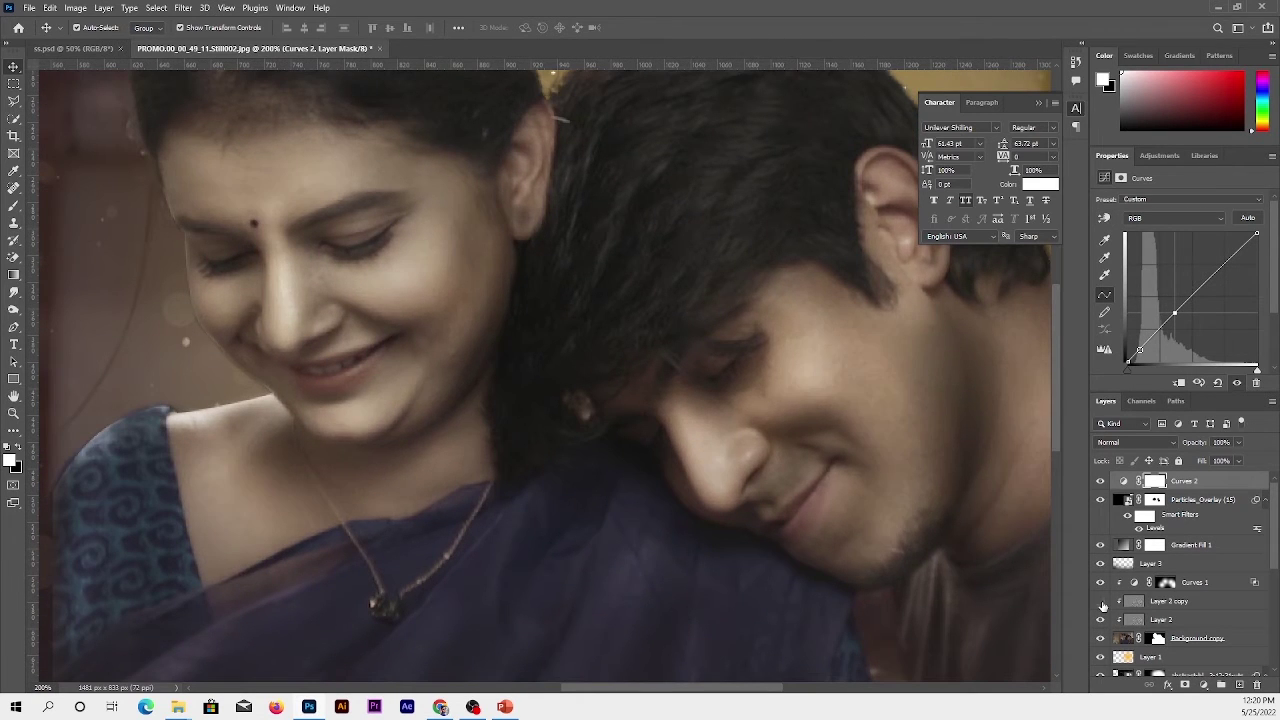
scroll(686, 407, down, 1)
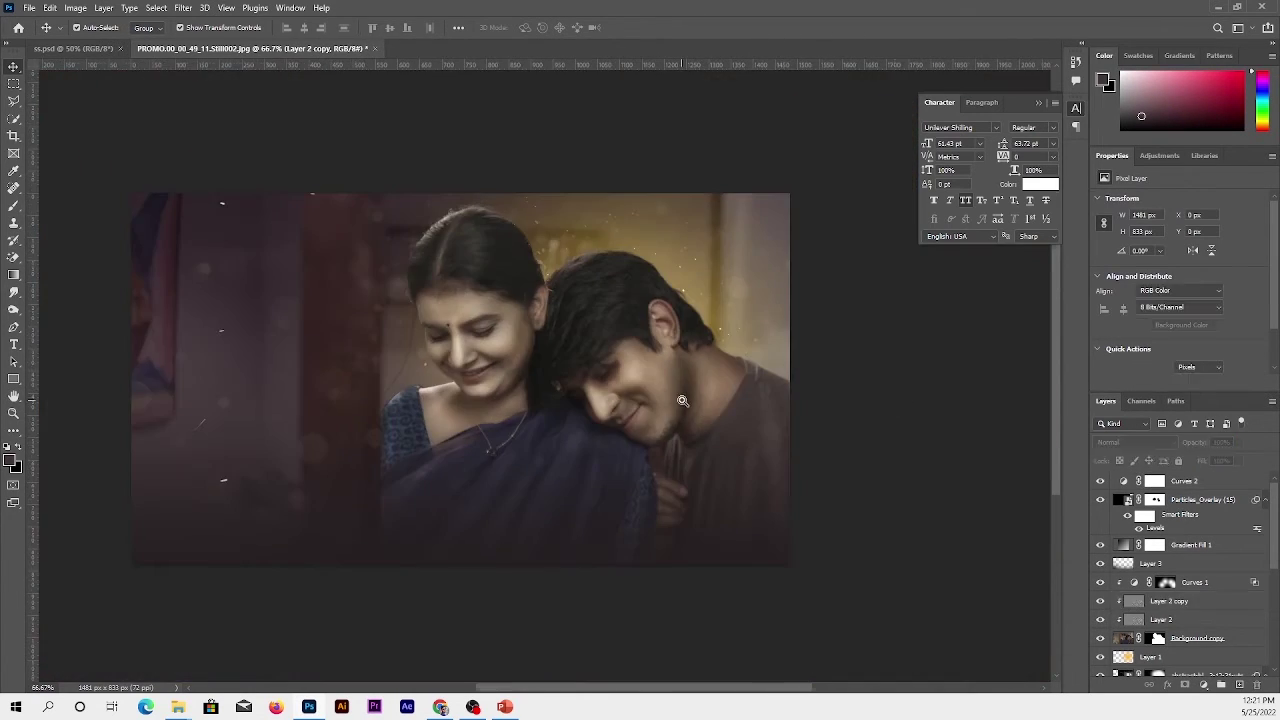
click(686, 407)
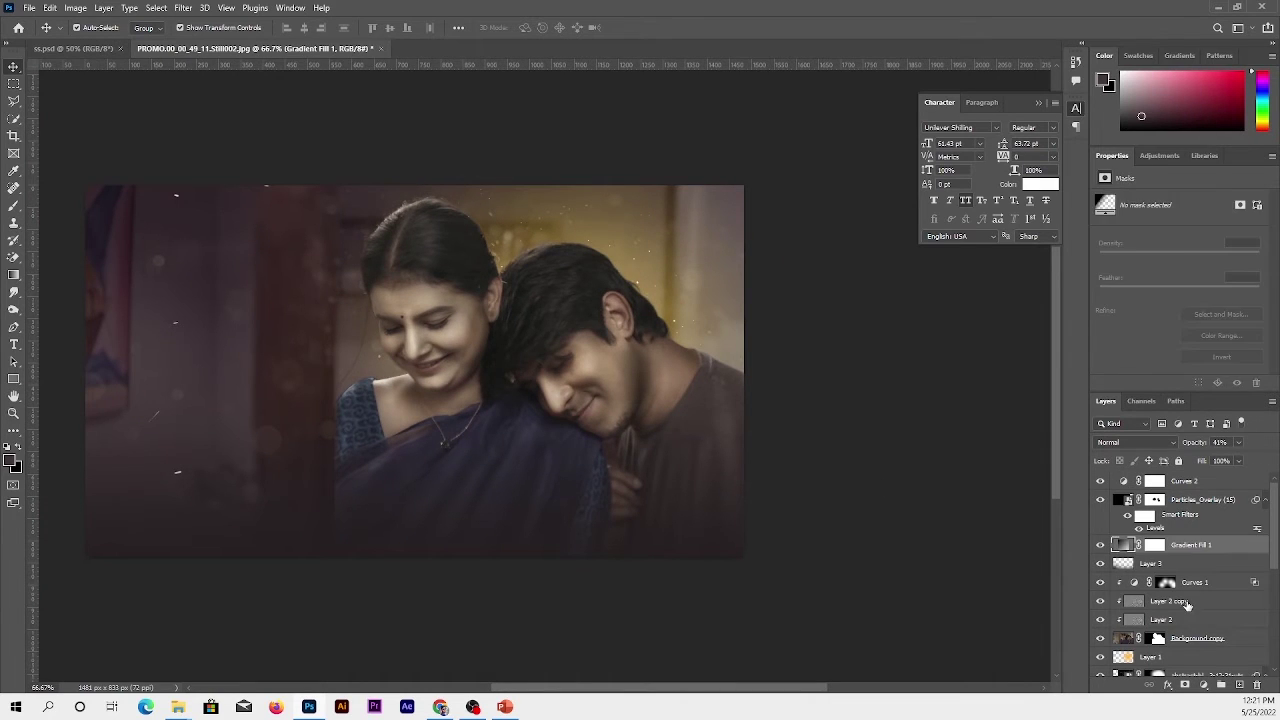
Give Background copy a yellow Inner Glow of about 68 px size at 30% opacity
click(1204, 685)
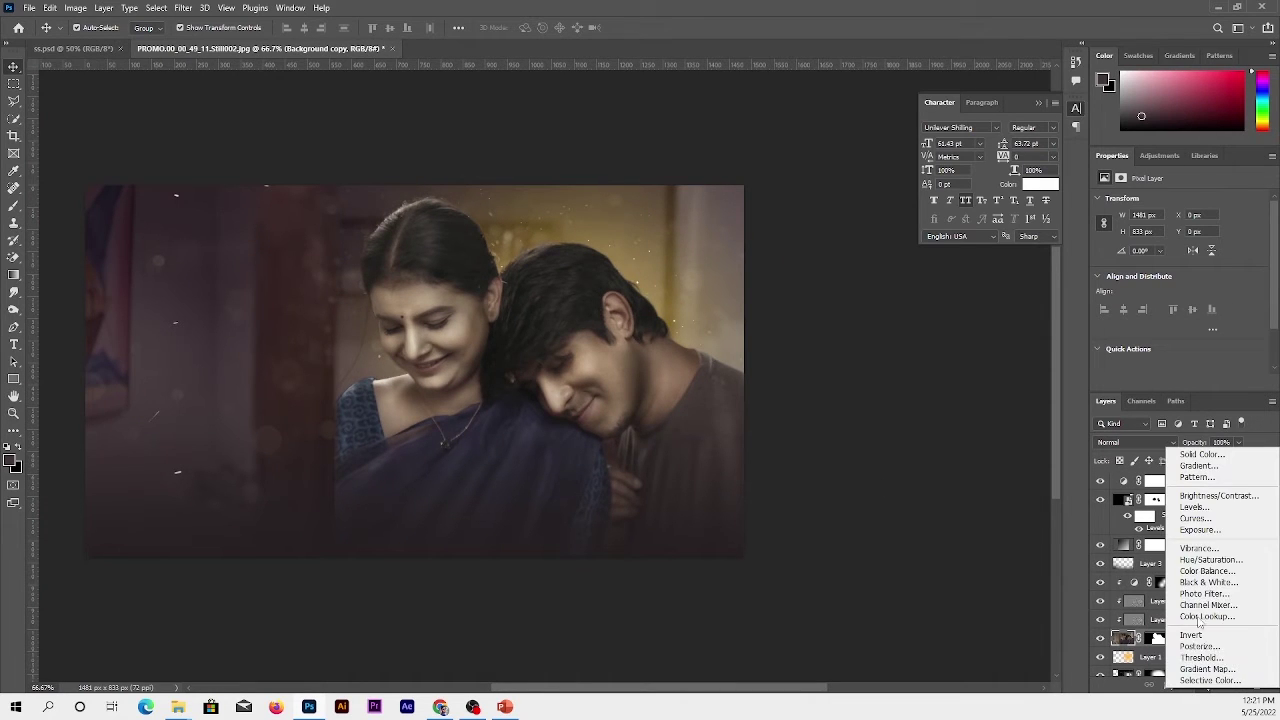
click(1168, 685)
click(1196, 609)
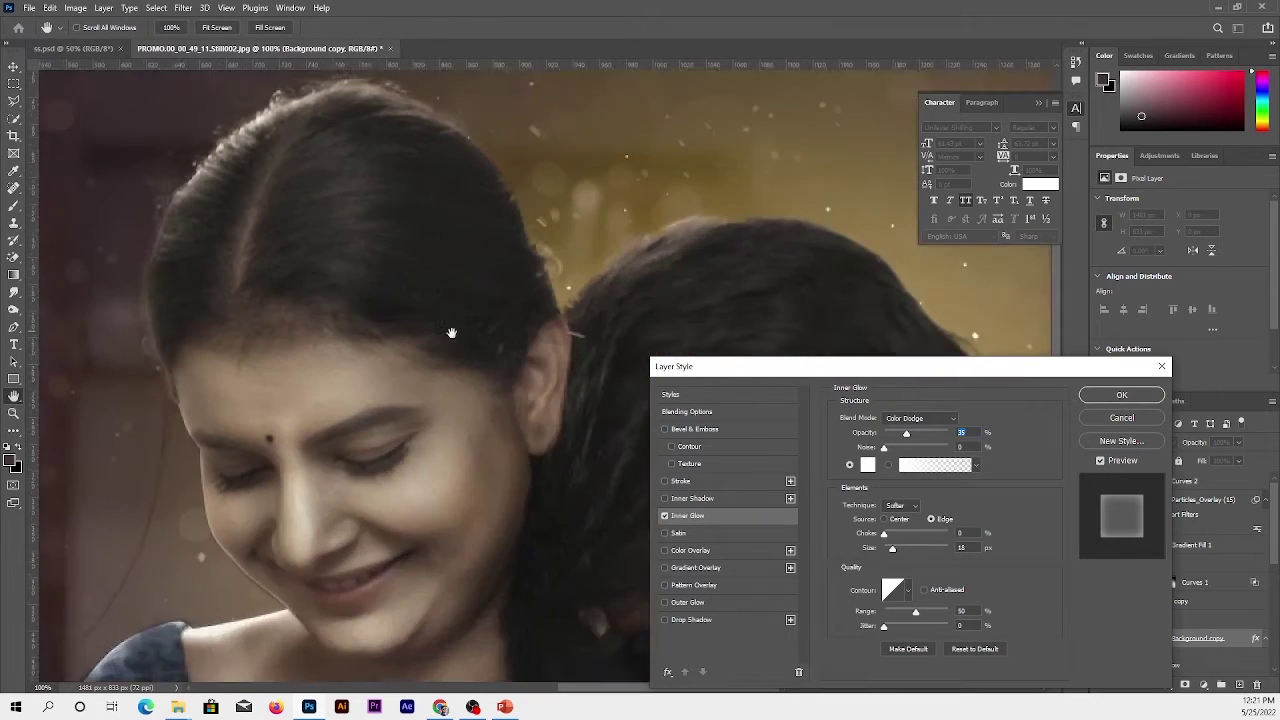
key(ctrl+plus)
key(ctrl+plus)
click(867, 464)
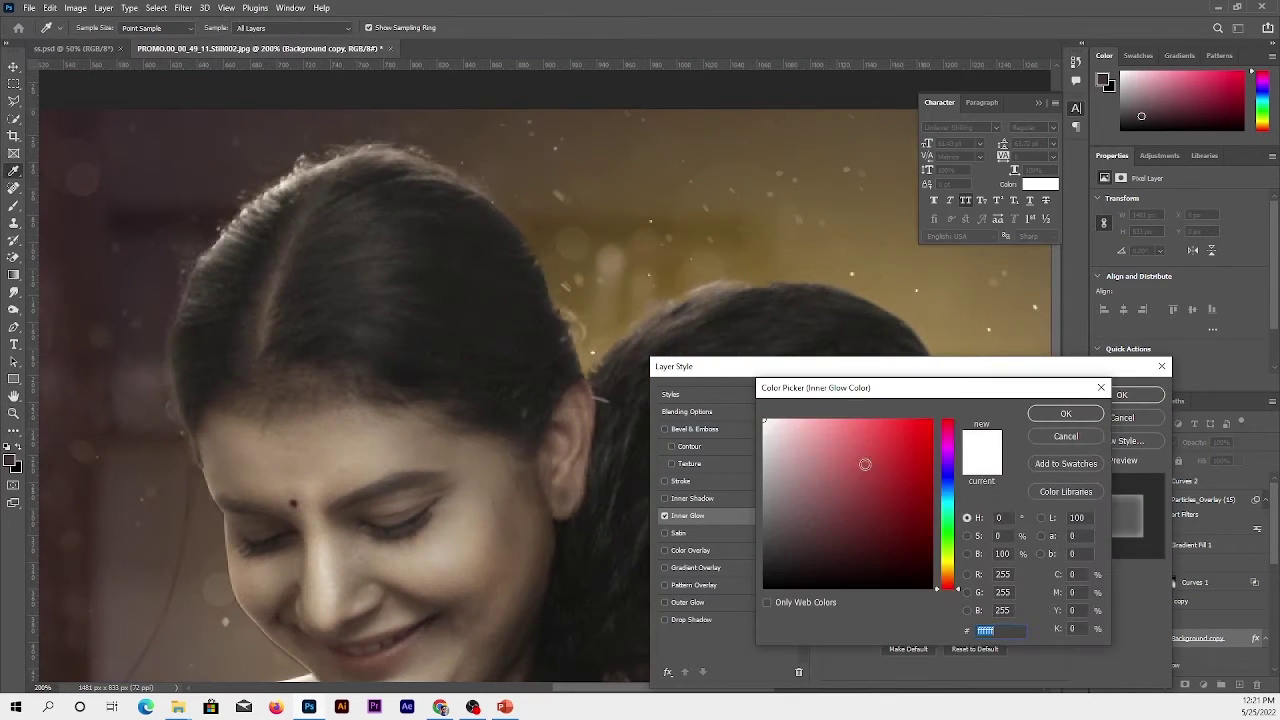
click(940, 605)
click(926, 428)
click(1063, 409)
drag(916, 436, 924, 433)
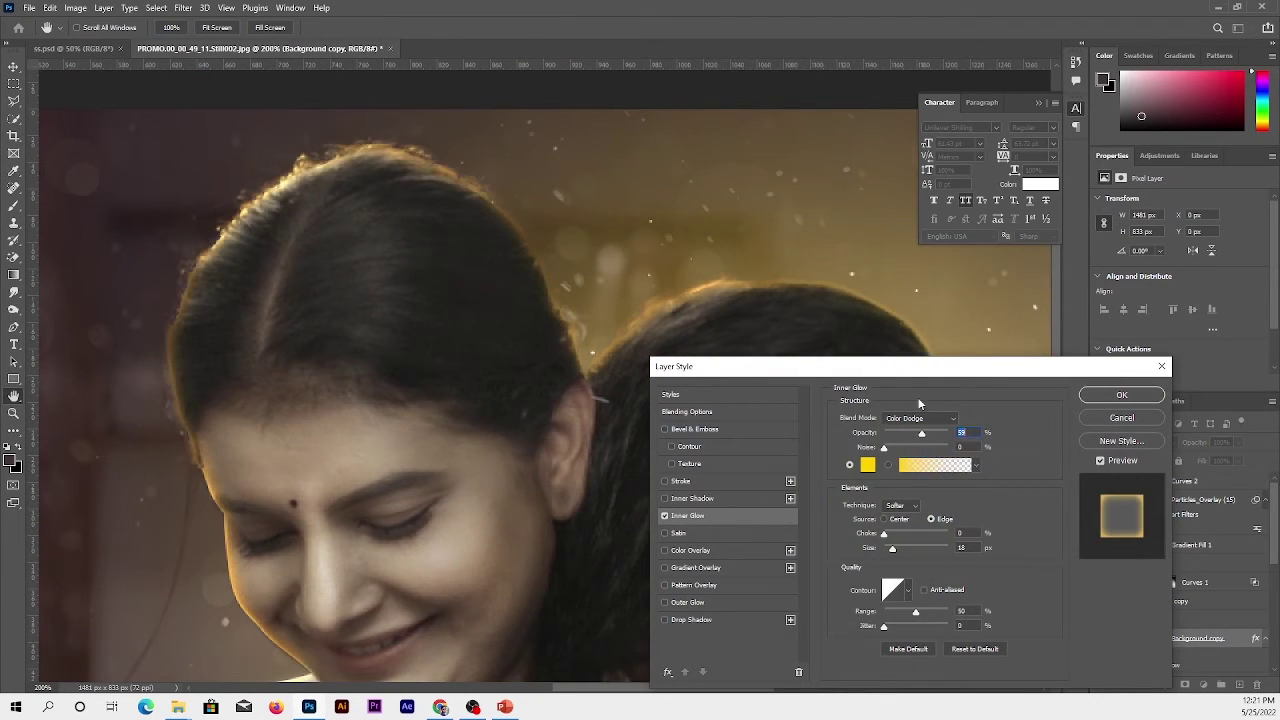
drag(920, 366, 1096, 236)
drag(1068, 418, 1080, 418)
drag(1095, 304, 1078, 304)
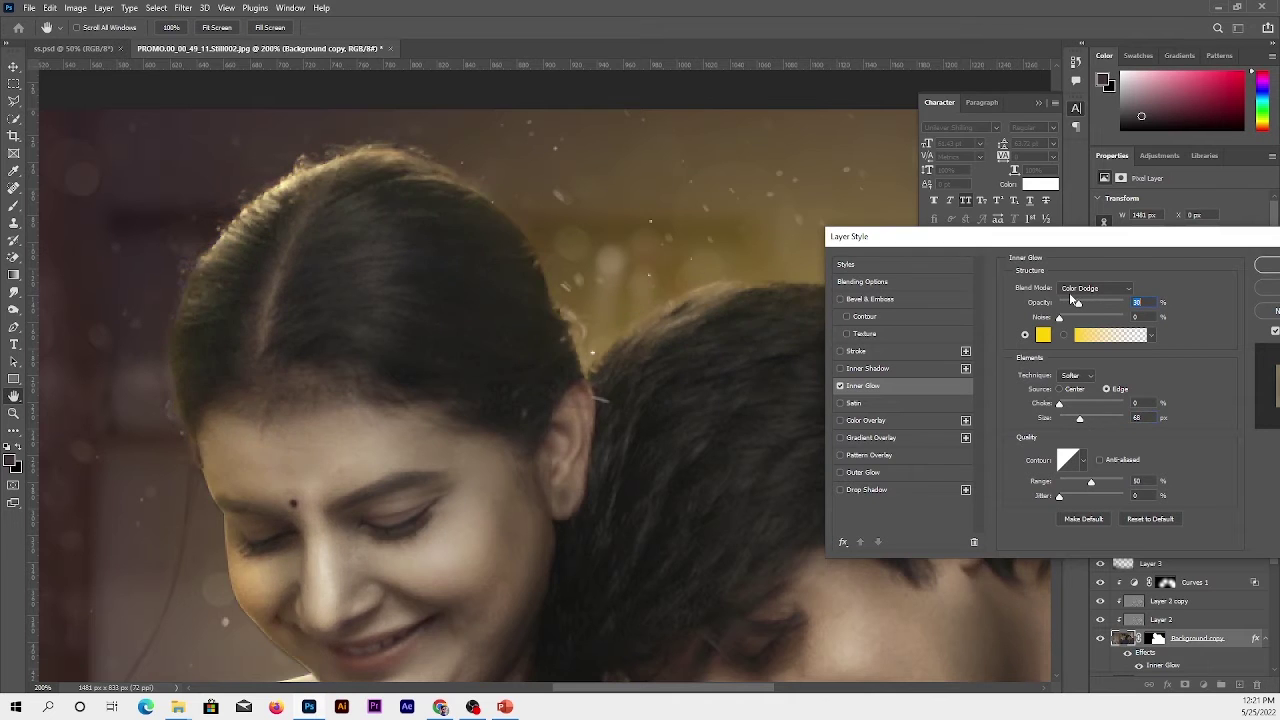
key(ctrl+minus)
key(ctrl+minus)
key(ctrl+plus)
Separate the inner glow effect onto its own layer
click(1268, 265)
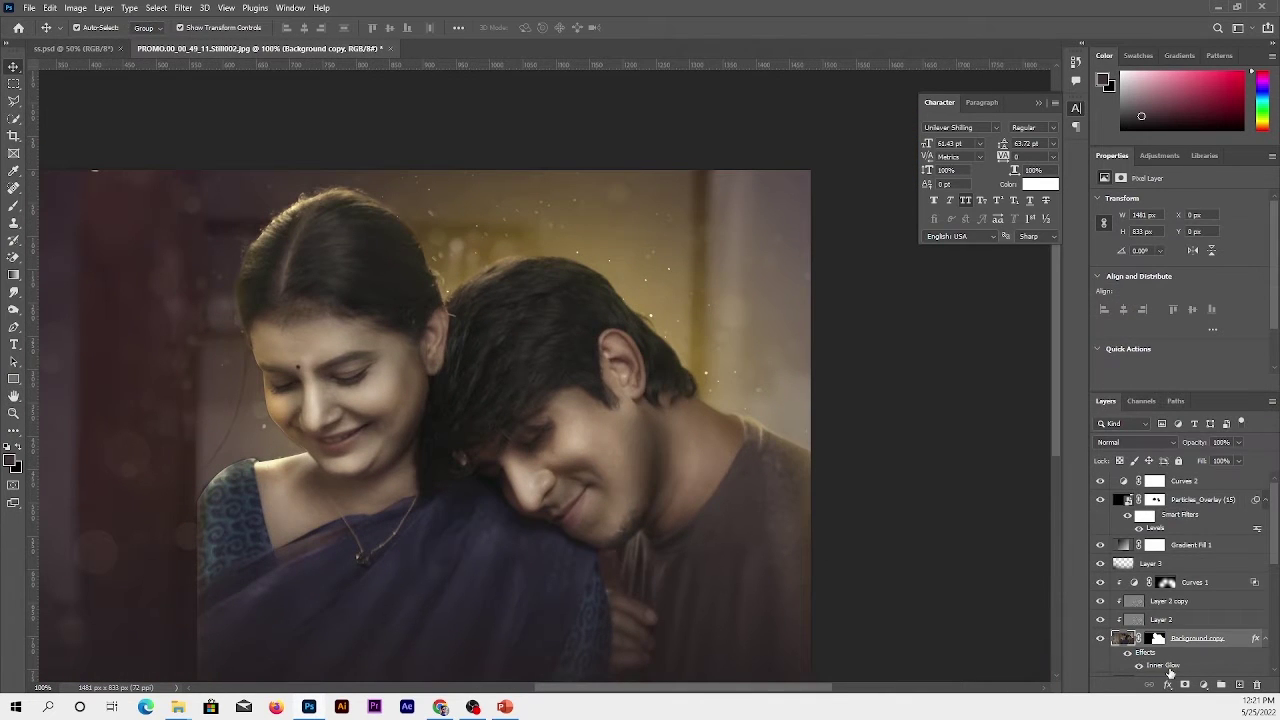
right_click(1166, 666)
click(1180, 634)
key(Return)
Mask the glow layer and paint black over the photo's centre to hide it
click(1190, 638)
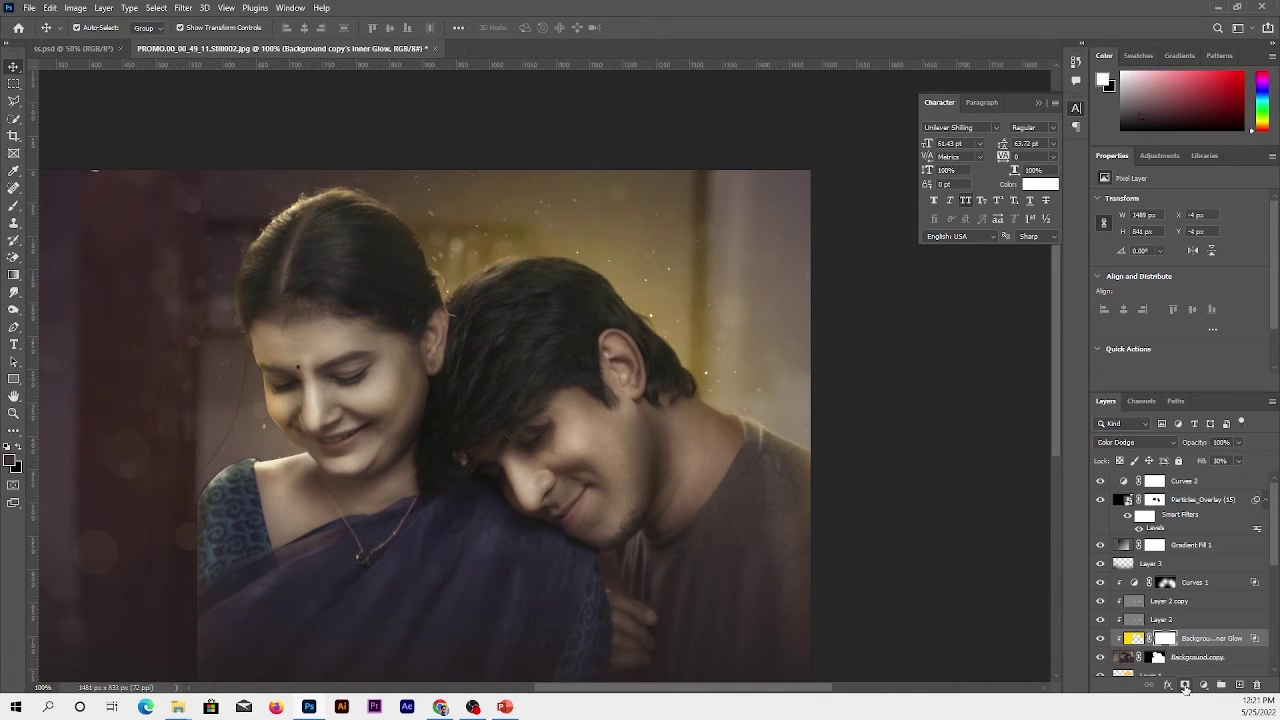
click(1185, 685)
key(b)
key(x)
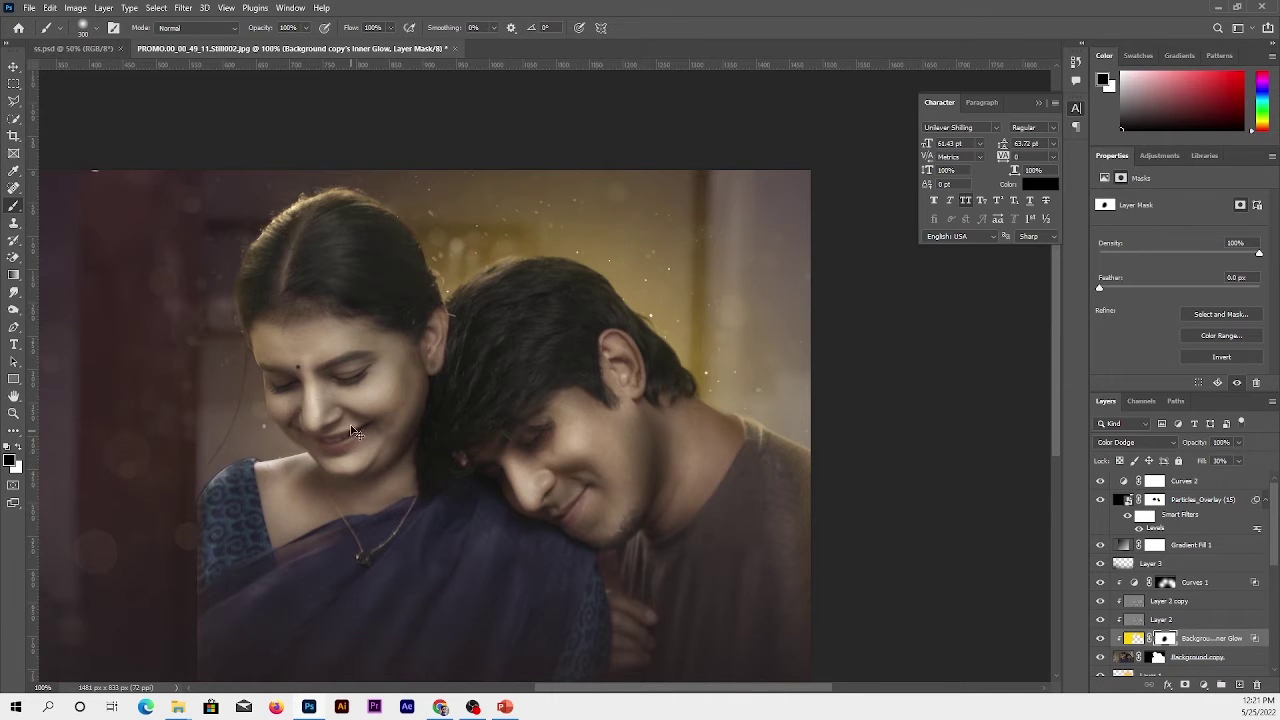
drag(270, 505, 709, 586)
key(ctrl+minus)
Add a Color Balance adjustment layer above Curves 2
key(v)
key(ctrl+plus)
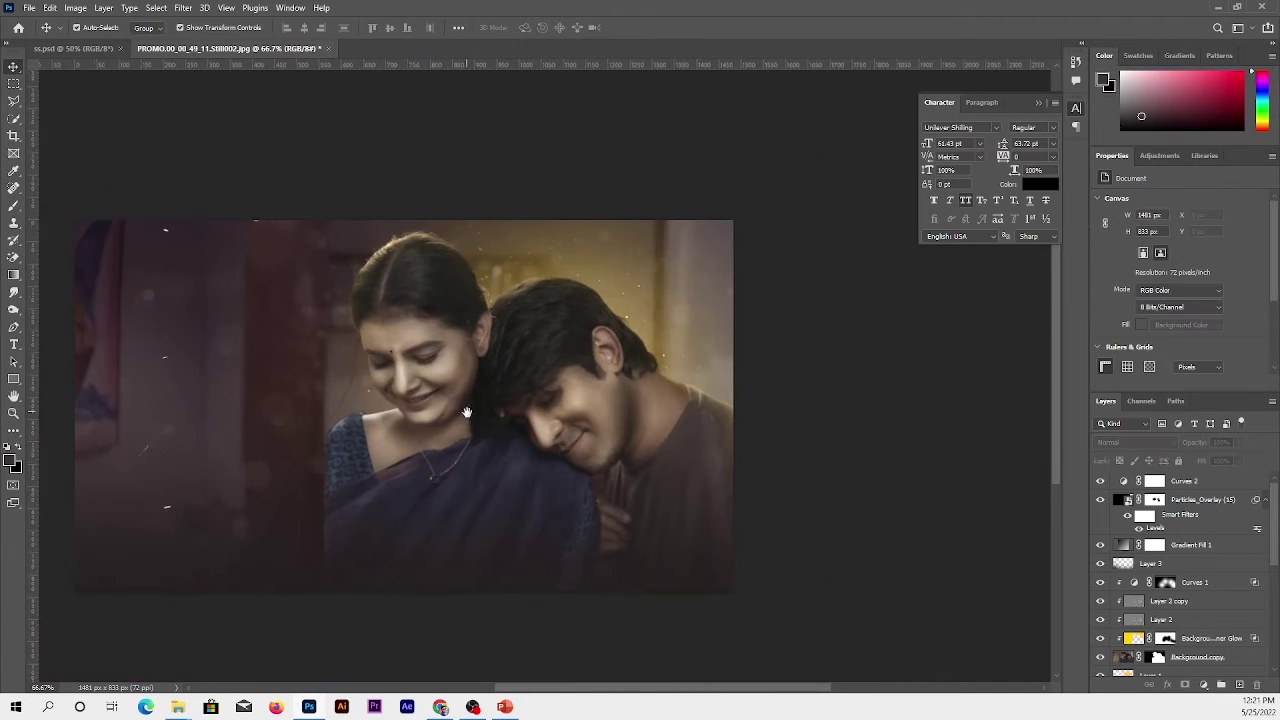
key(ctrl+plus)
key(ctrl+minus)
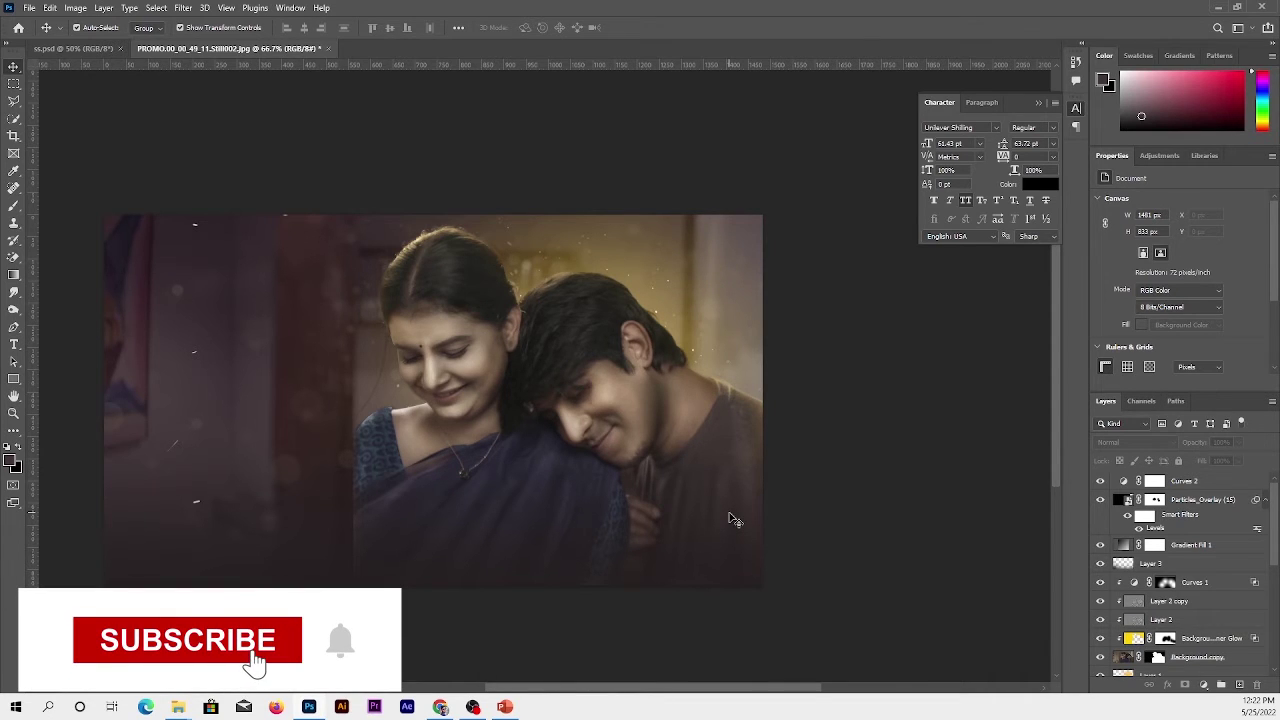
key(ctrl+plus)
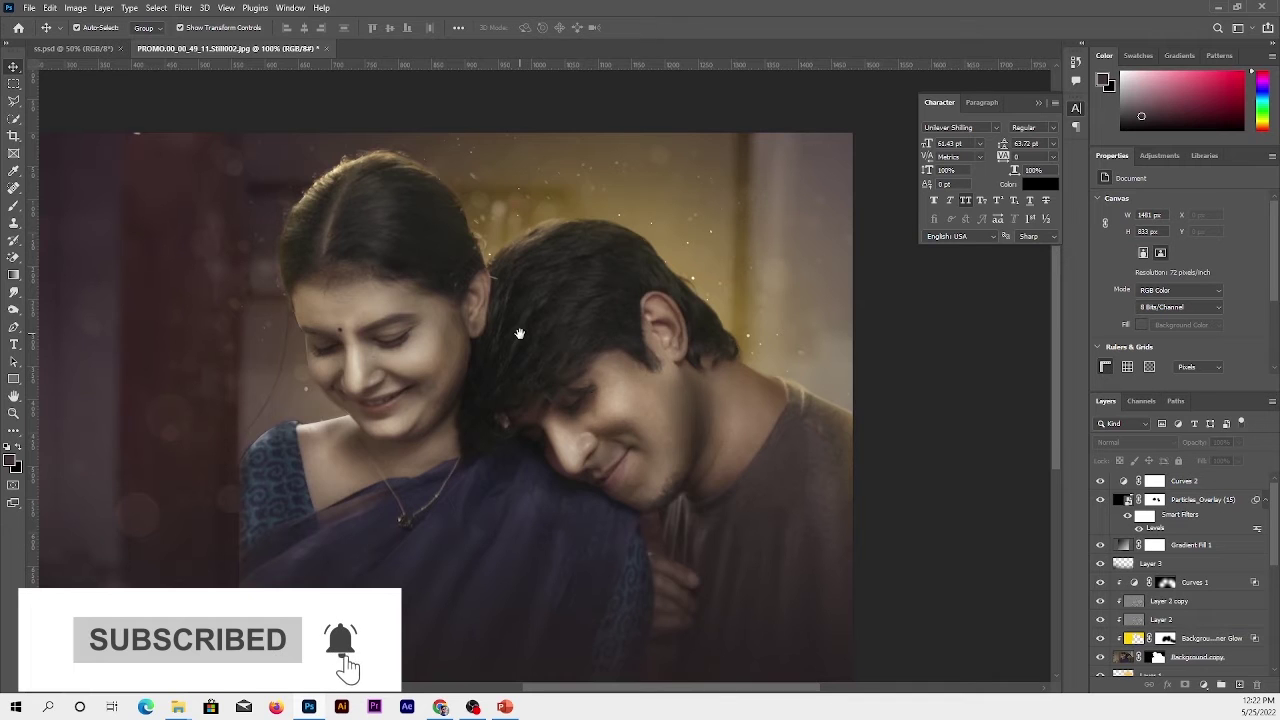
click(1185, 481)
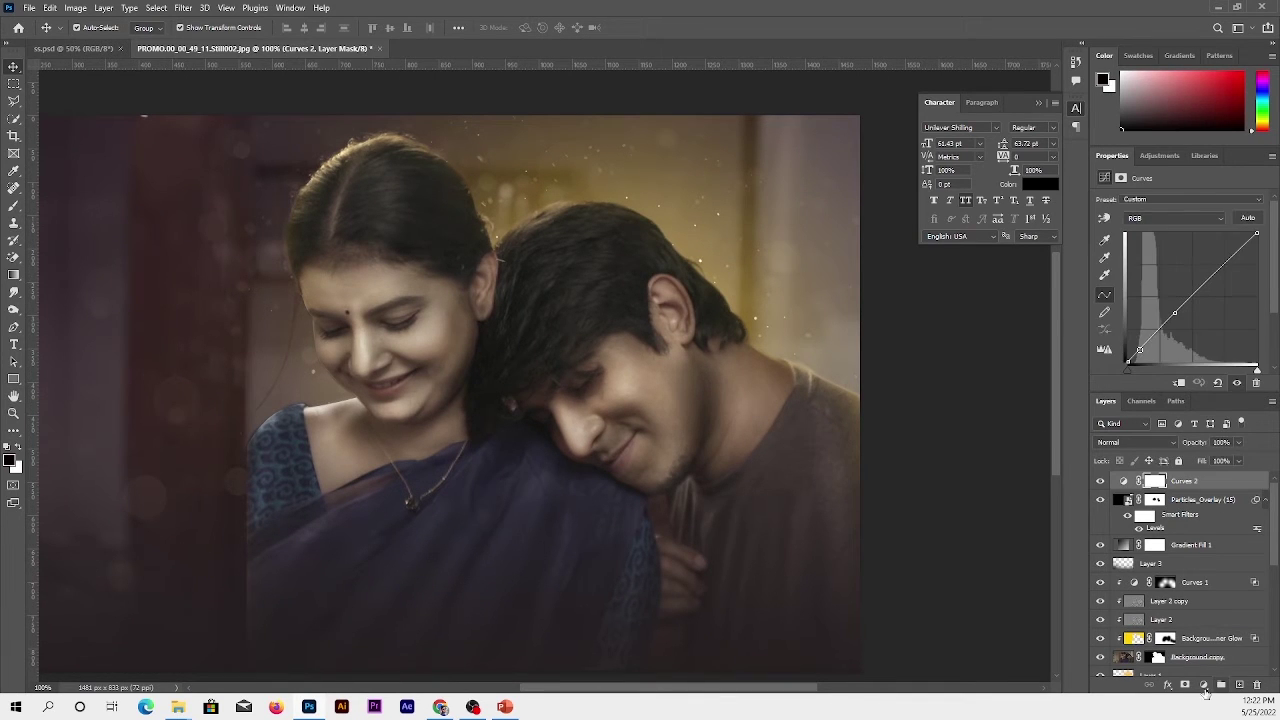
click(1203, 685)
click(1200, 566)
Set Color Balance midtones to +3, +3, +2 with a light shadows tweak
drag(1162, 271, 1156, 272)
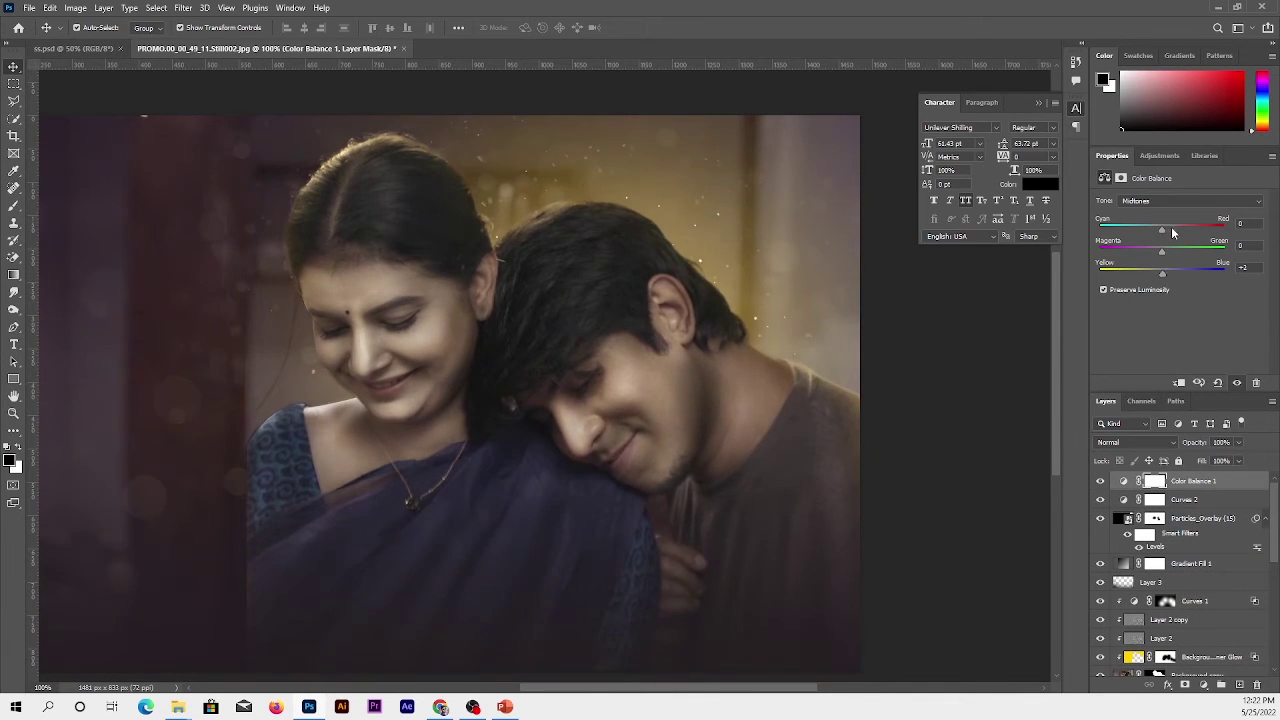
drag(1162, 251, 1165, 251)
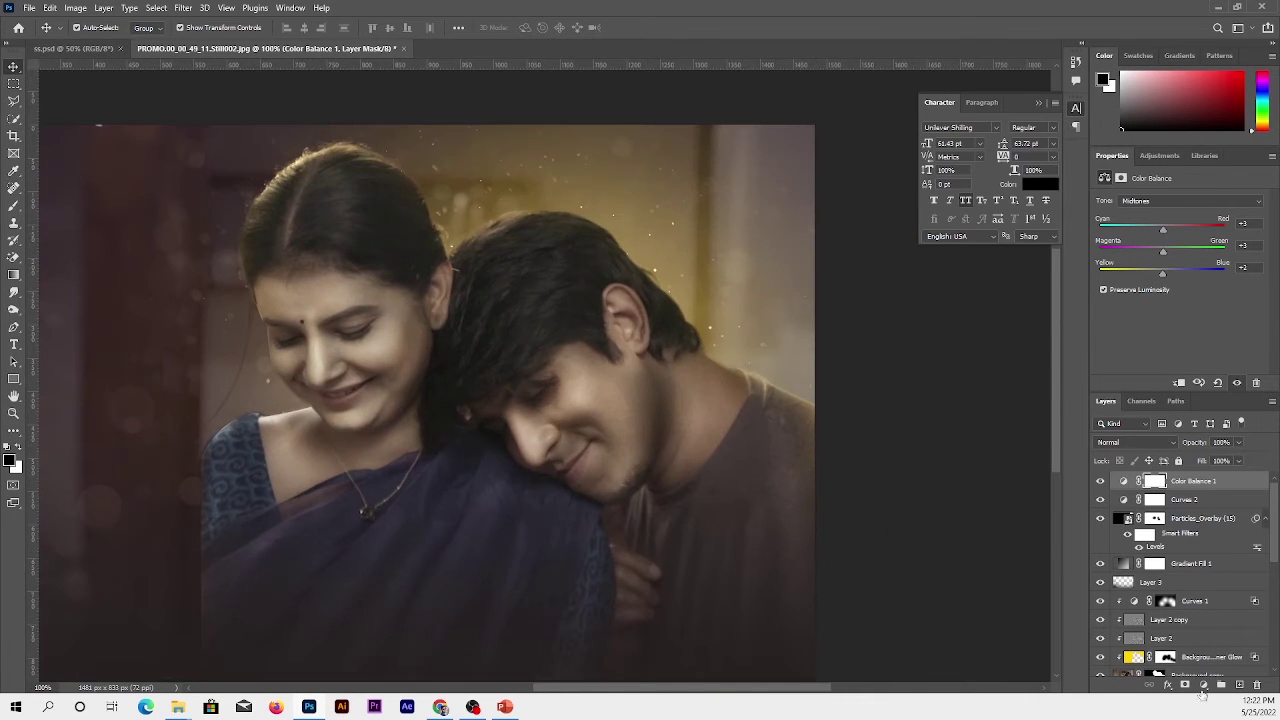
click(1190, 201)
click(1140, 213)
drag(1166, 270, 1164, 231)
drag(1163, 250, 1161, 250)
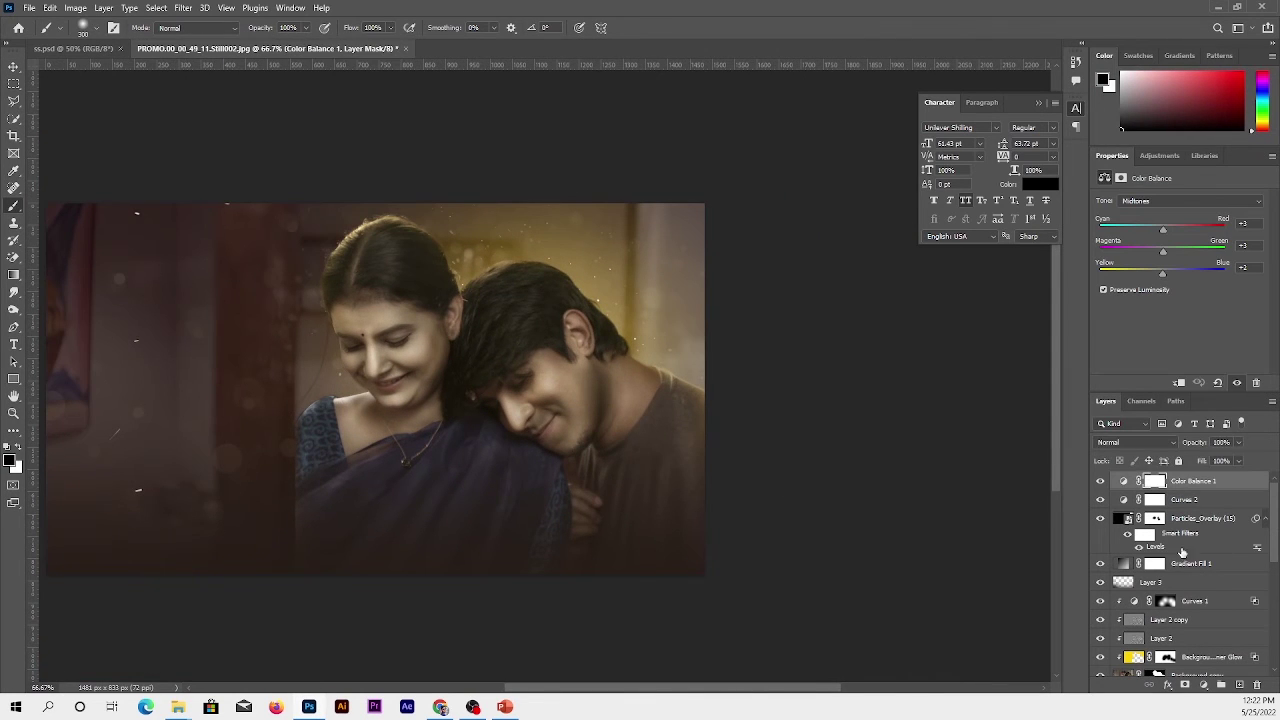
click(1160, 582)
key(ctrl+shift+alt+n)
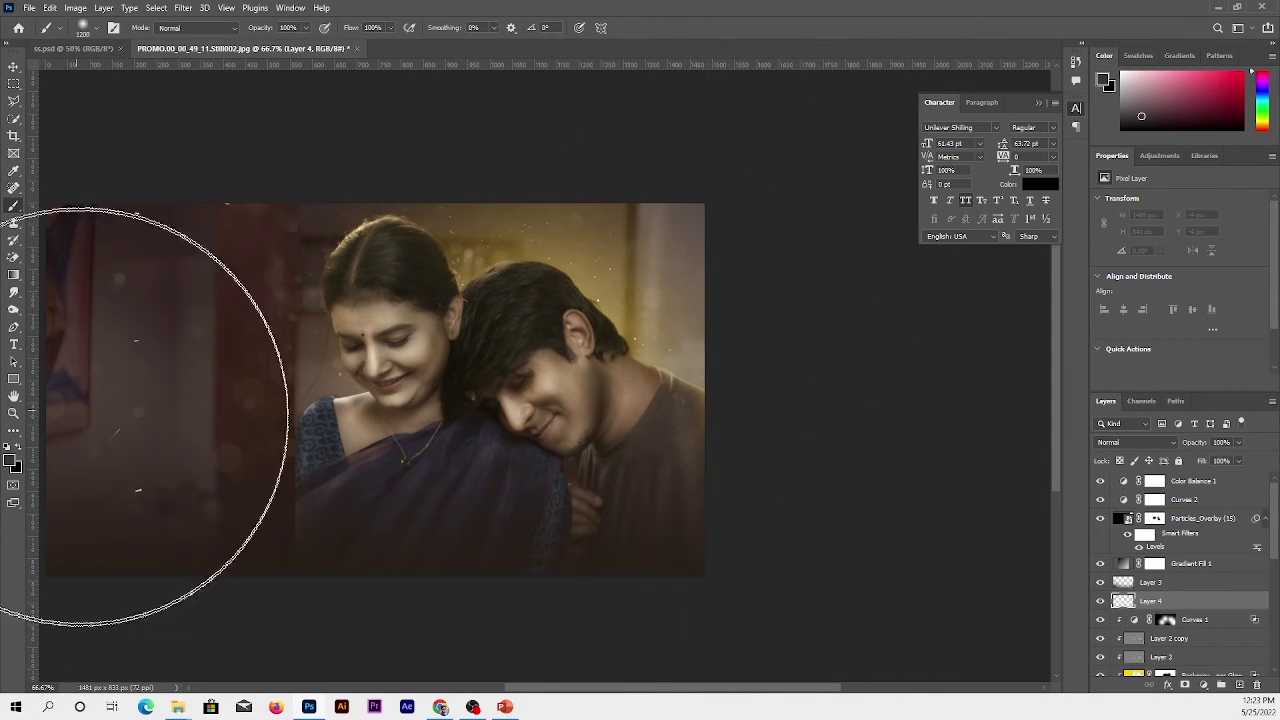
key(x)
click(1105, 82)
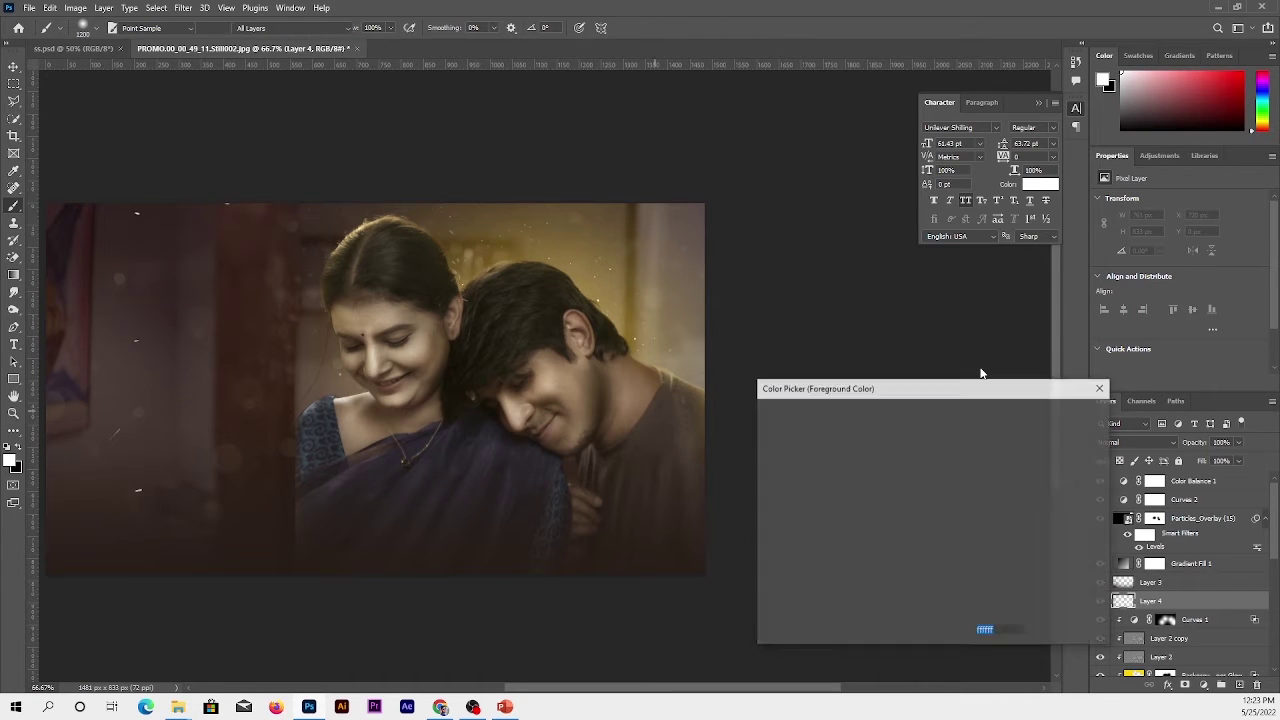
text(00c0b9)
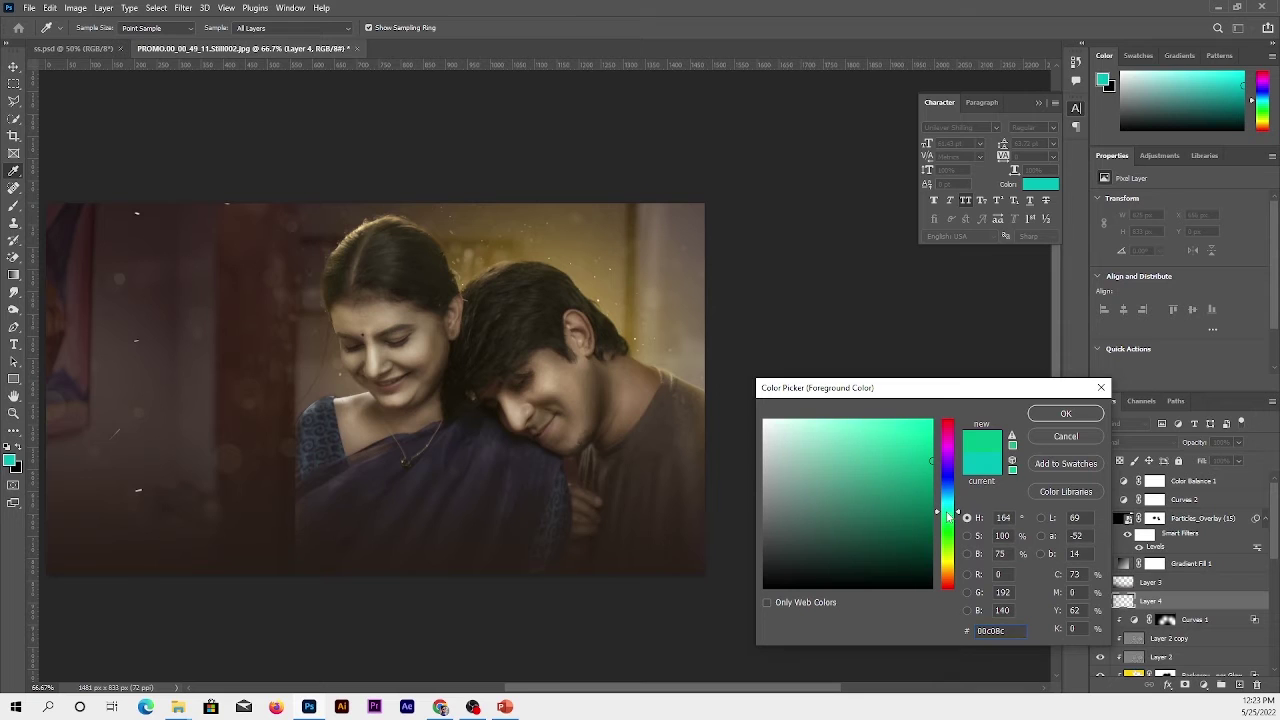
click(1066, 413)
key(b)
click(749, 300)
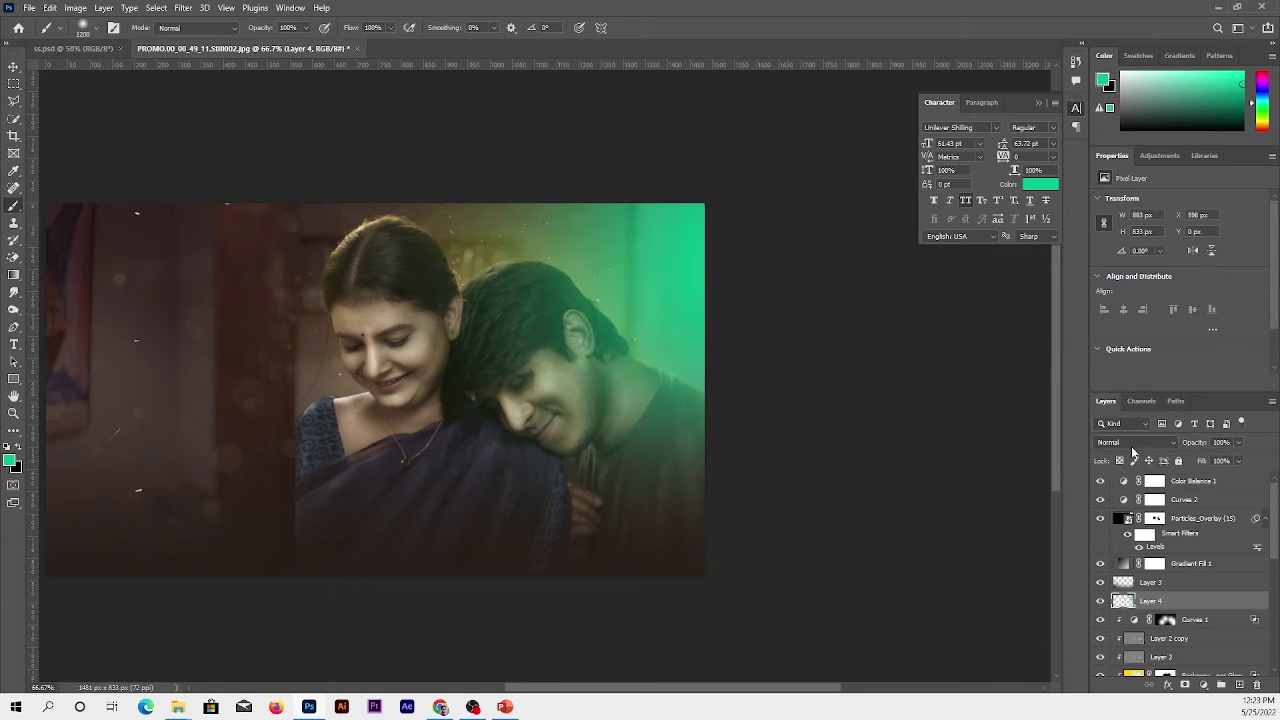
click(1150, 442)
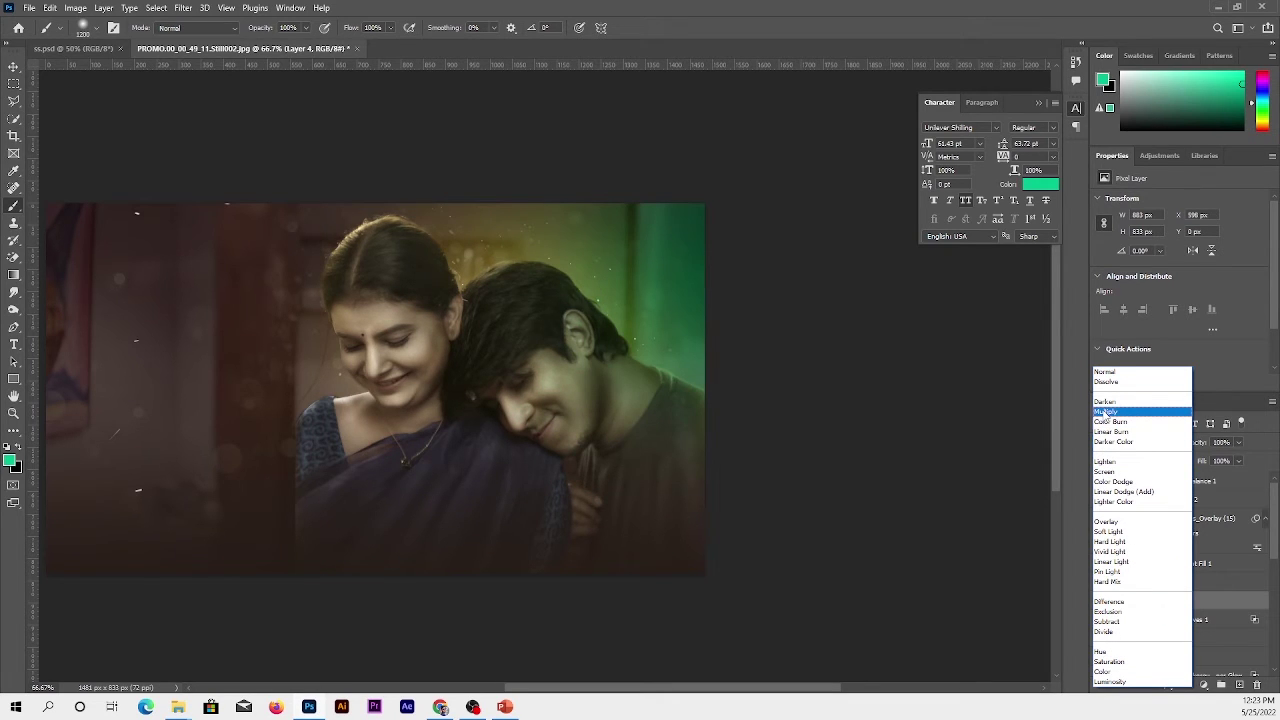
key(Escape)
drag(1160, 600, 1257, 685)
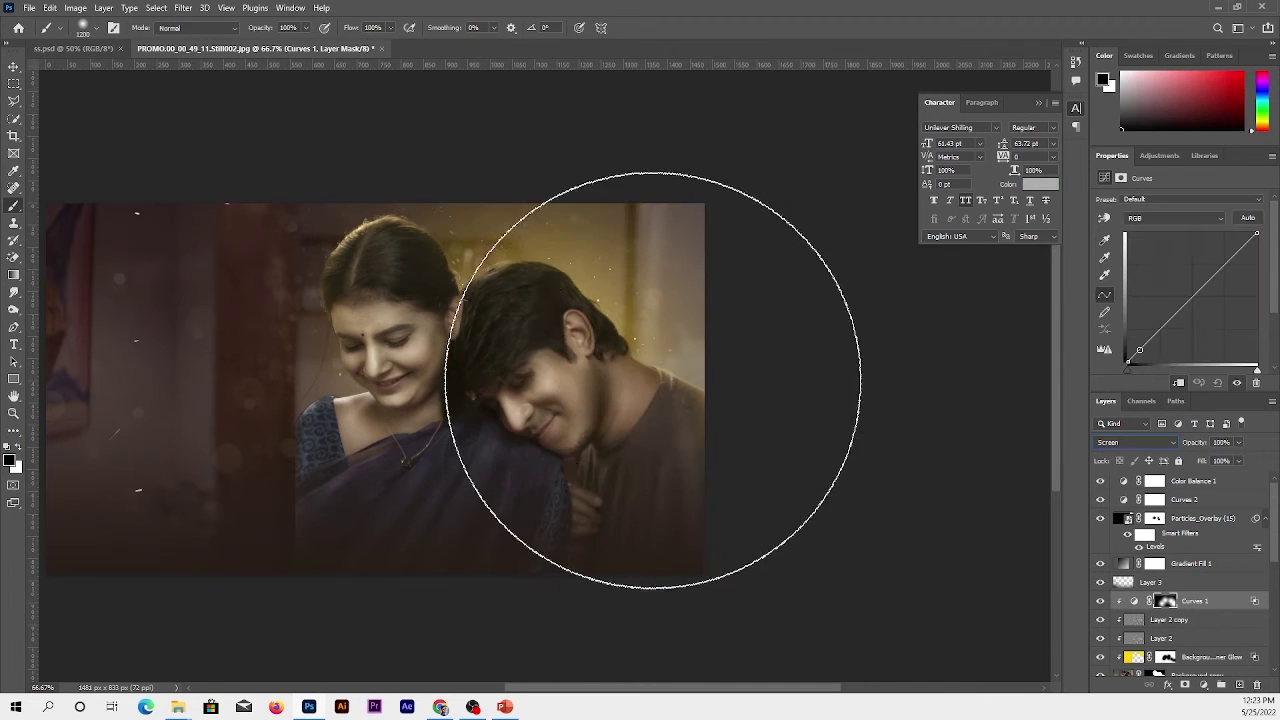
key(v)
key(Tab)
key(ctrl+1)
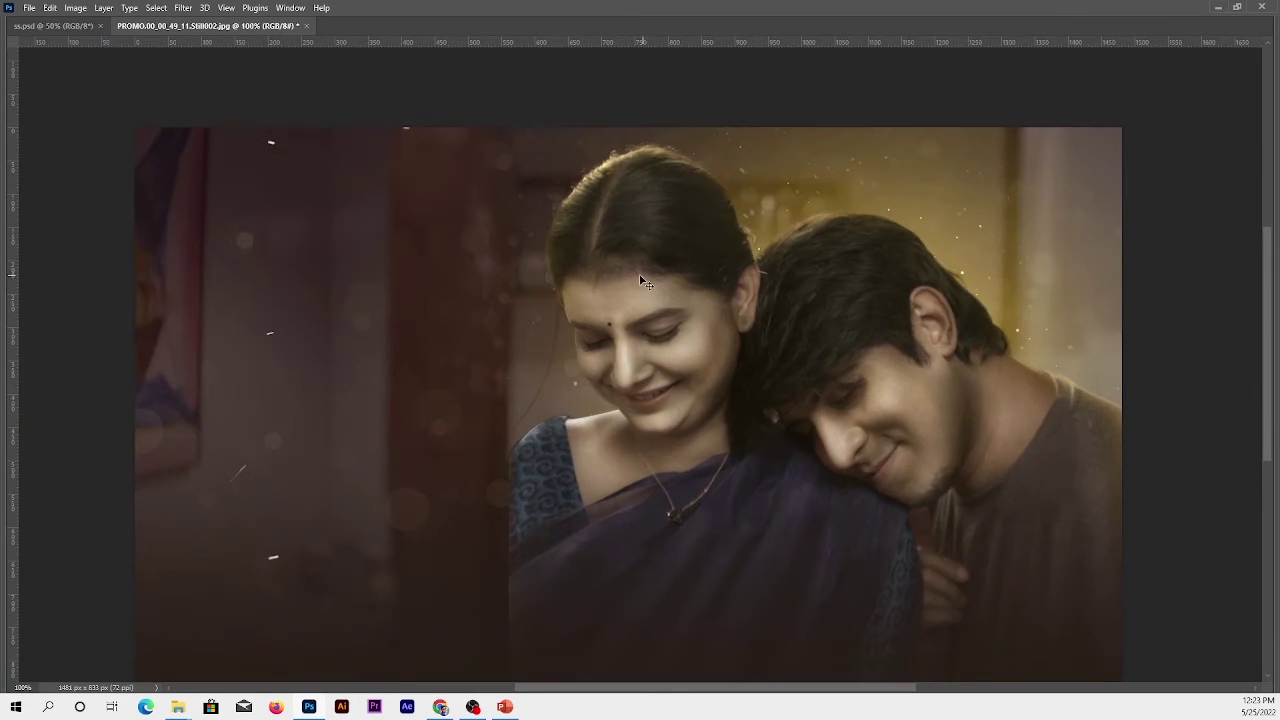
key(Tab)
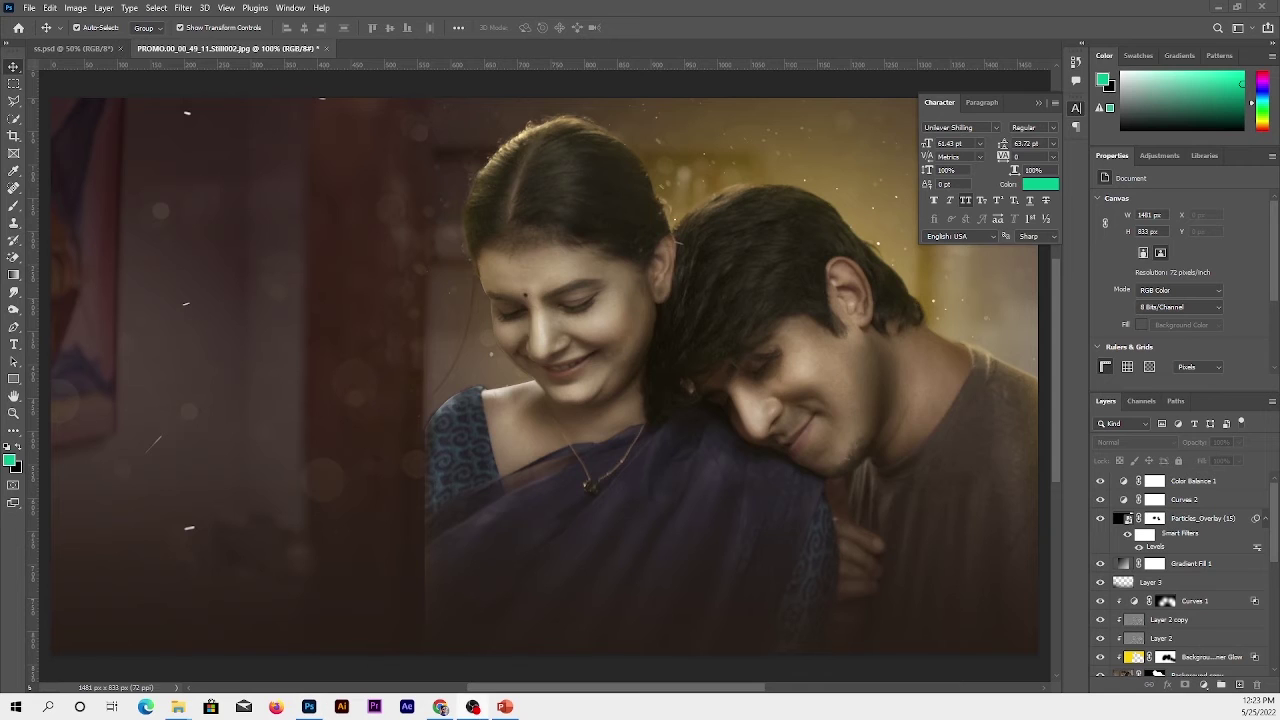
key(Tab)
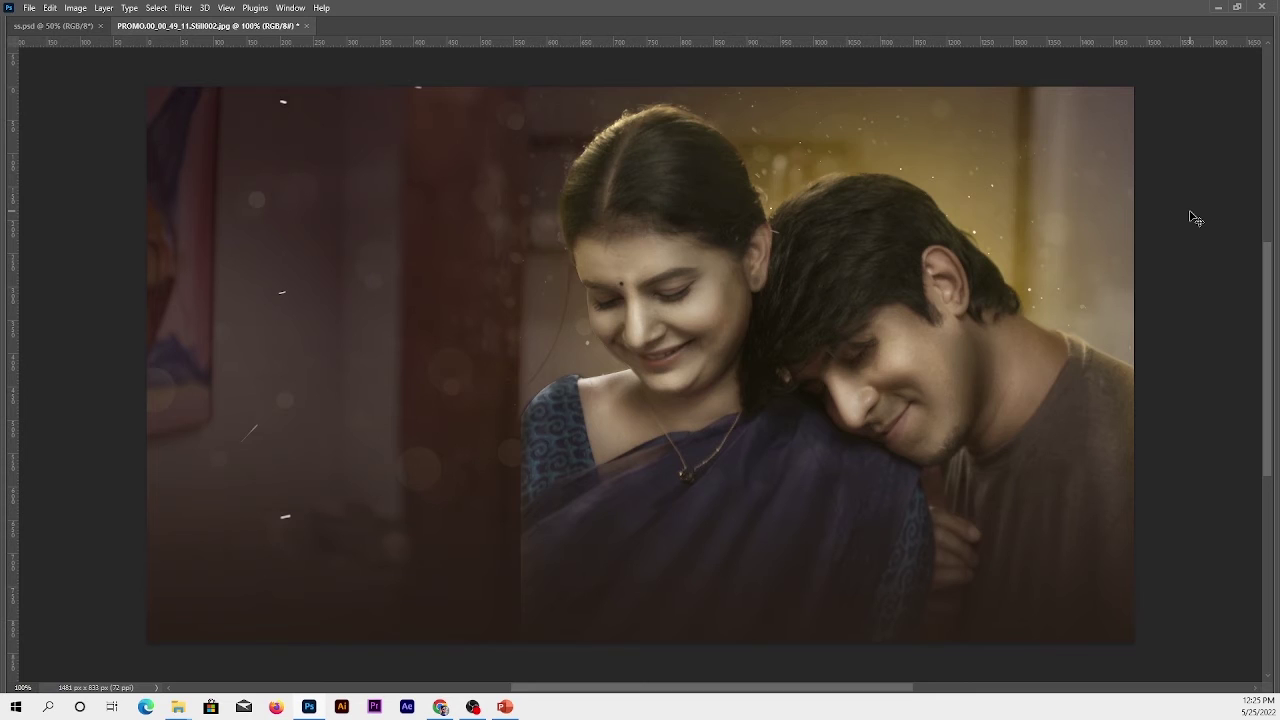
key(Tab)
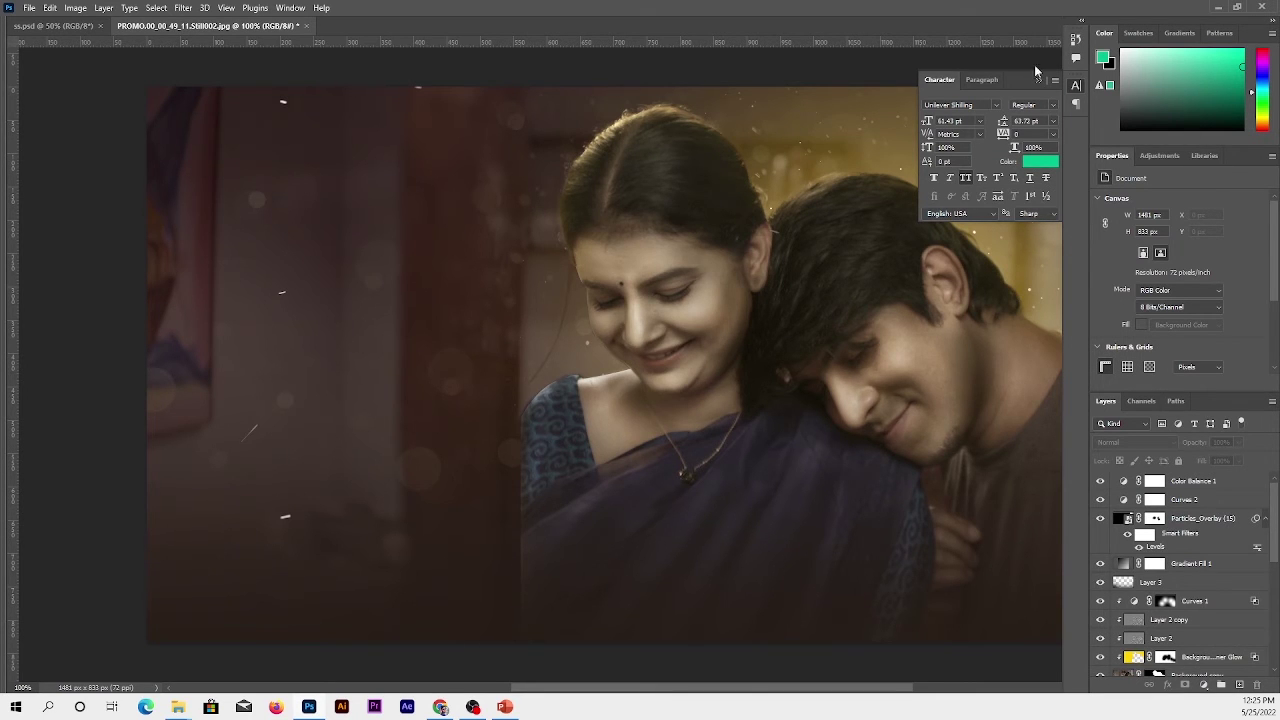
key(Tab)
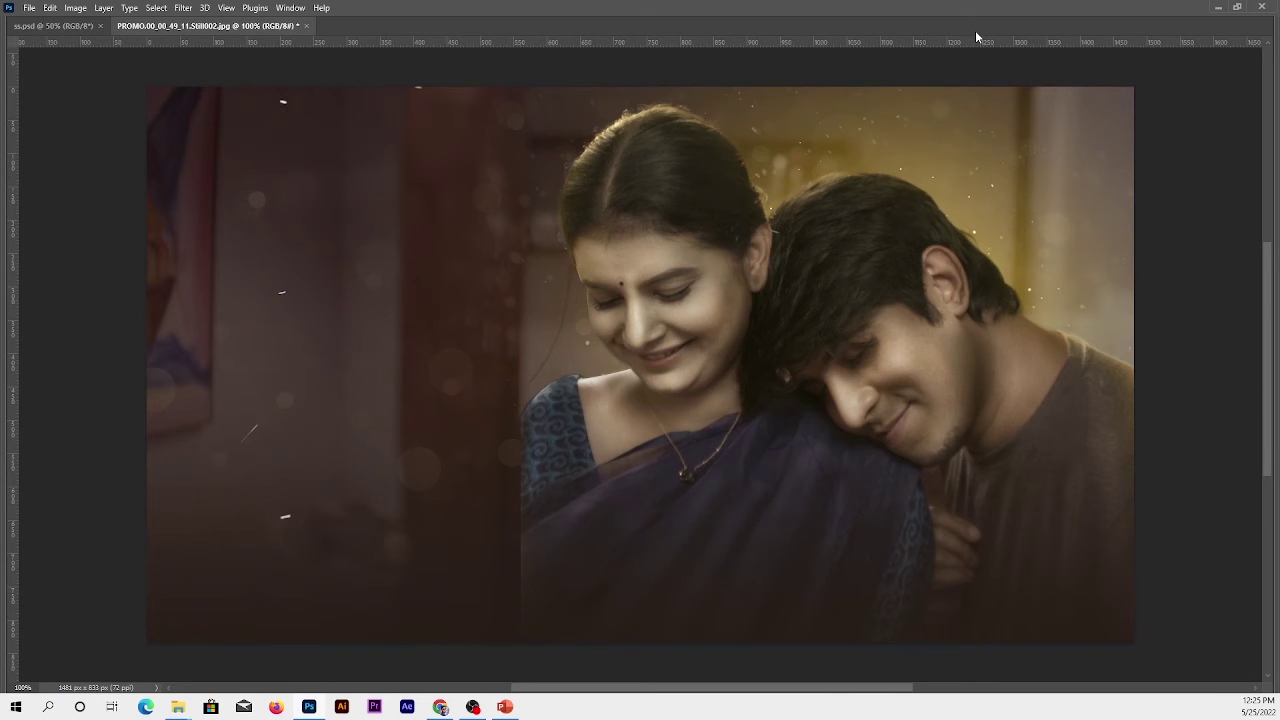
key(Tab)
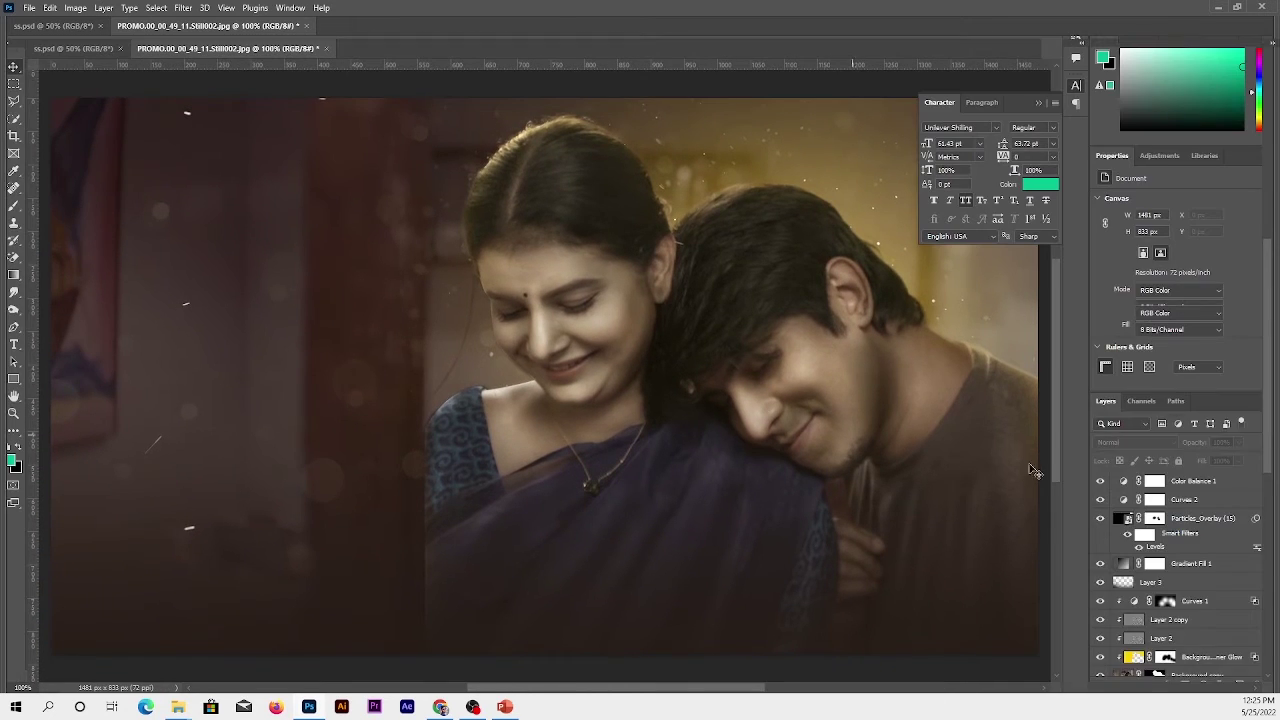
Select Layer 1 and set the brush foreground colour to yellow #ffc600
click(1148, 606)
key(i)
click(10, 460)
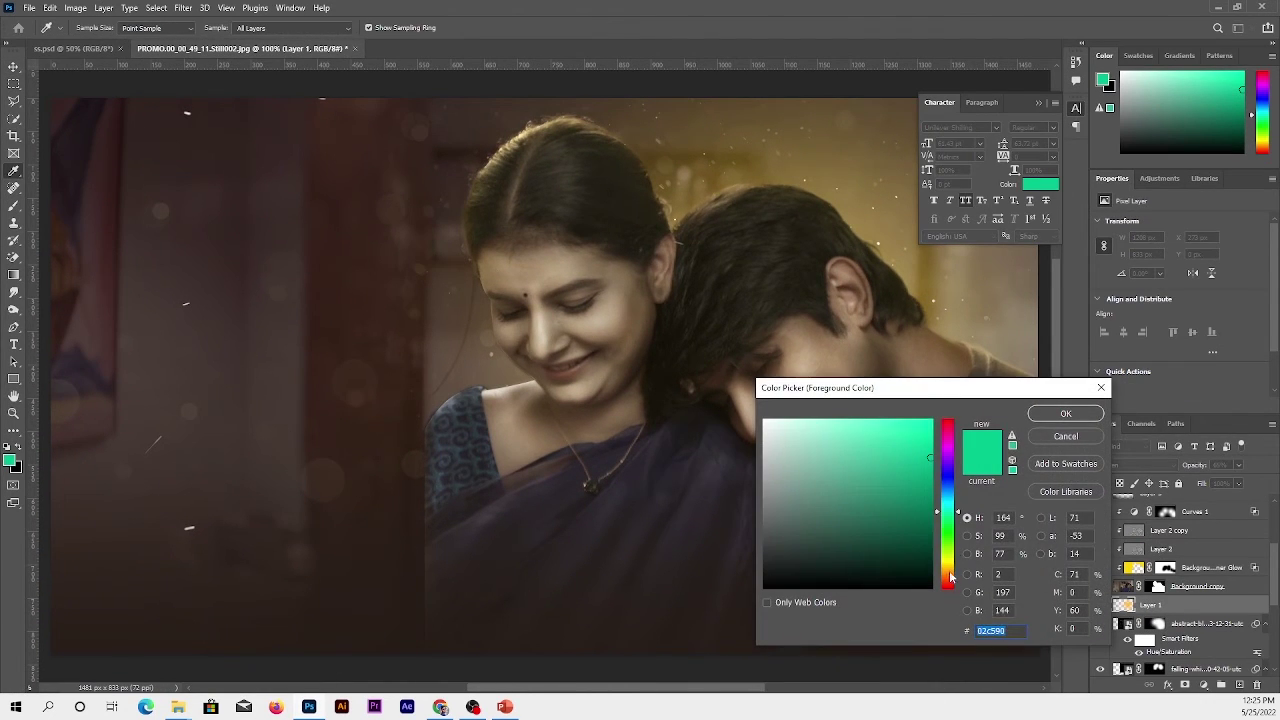
text(ffc600)
click(1066, 413)
key(b)
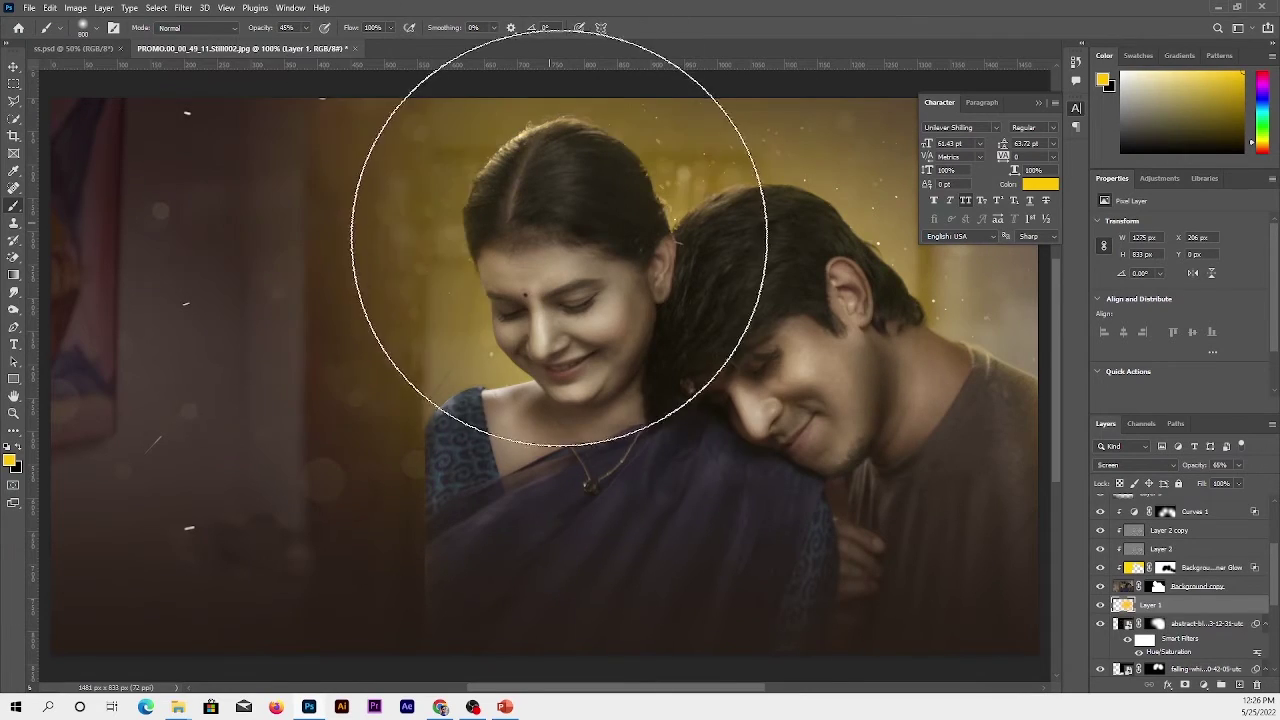
Hide the panels and scroll around to review the full image
key(Tab)
scroll(637, 369, down, 1)
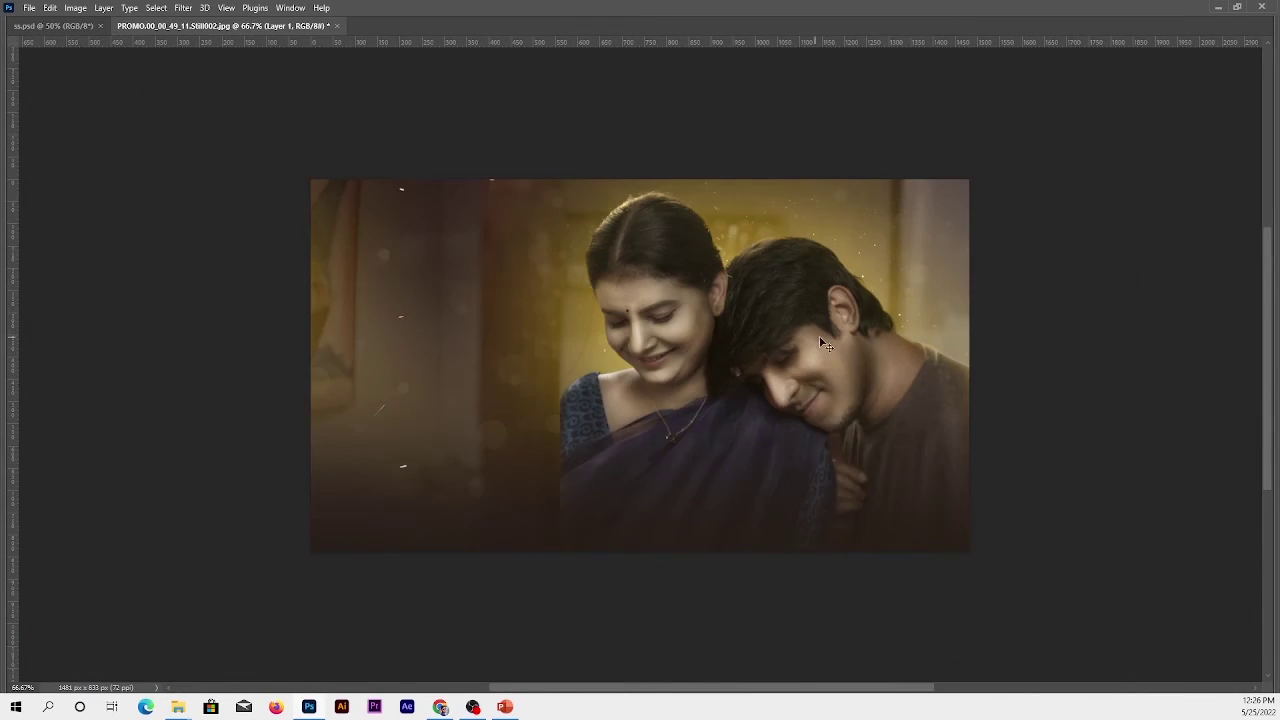
scroll(1046, 274, up, 1)
scroll(263, 614, down, 2)
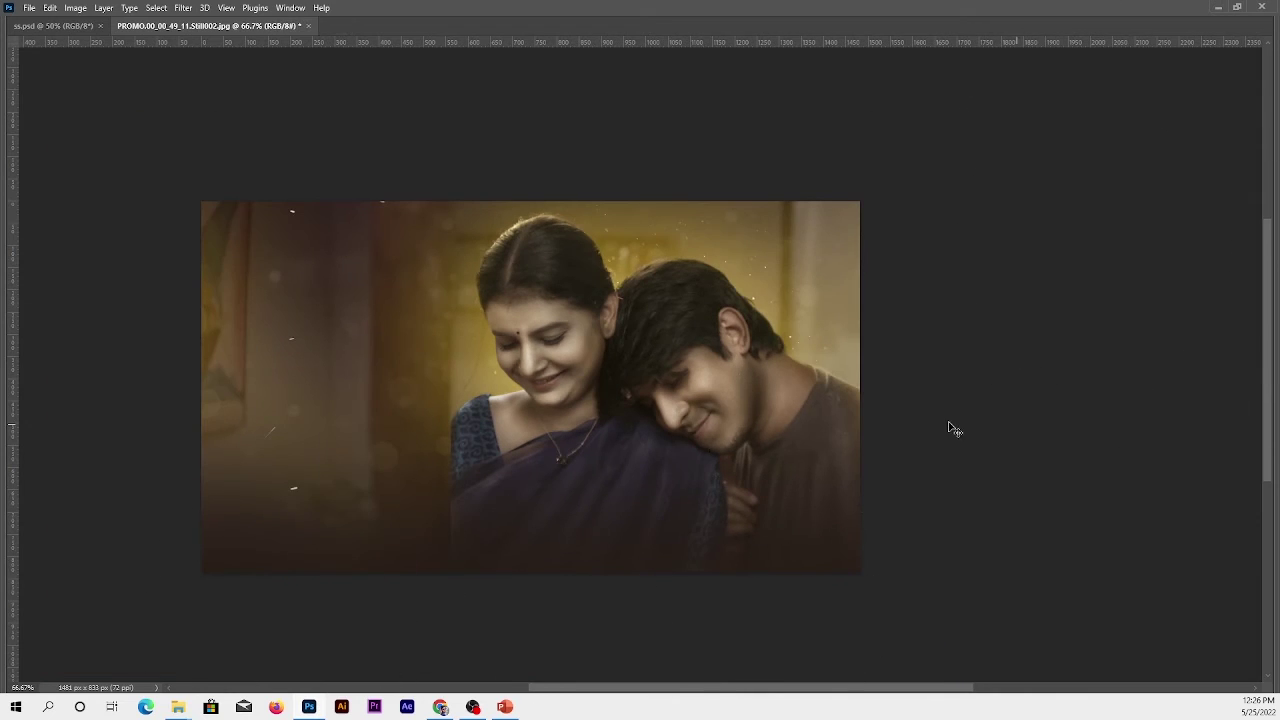
key(Tab)
scroll(951, 429, up, 2)
scroll(625, 395, down, 1)
scroll(625, 395, up, 1)
scroll(1167, 559, up, 2)
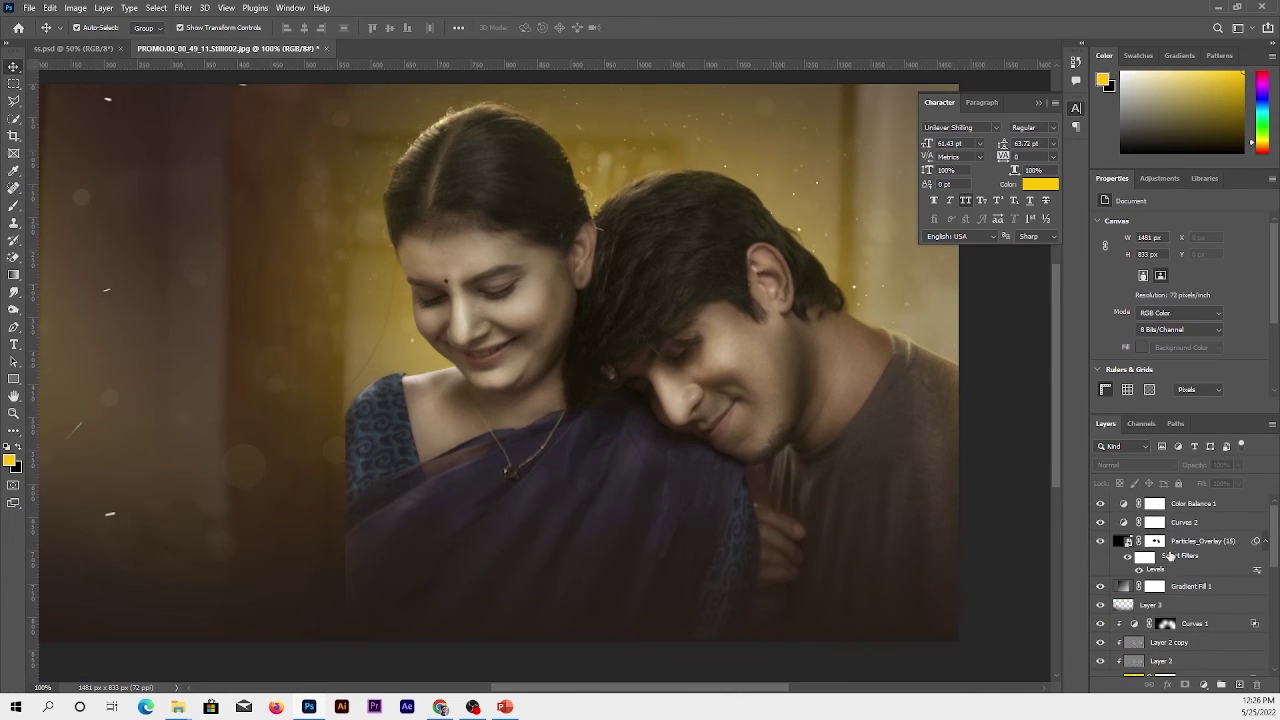
Try Black & White (Overlay, lower opacity) and Gradient Map adjustments, then delete both
click(1155, 503)
click(1203, 684)
click(1207, 578)
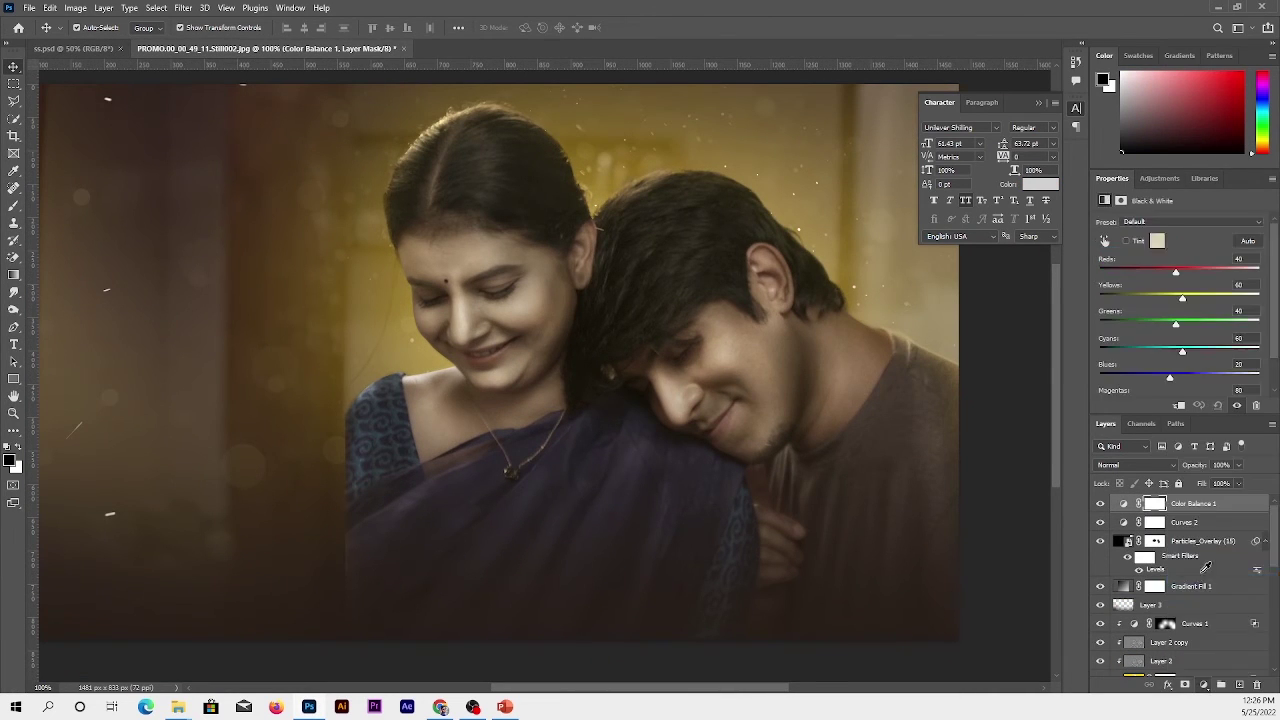
click(1130, 465)
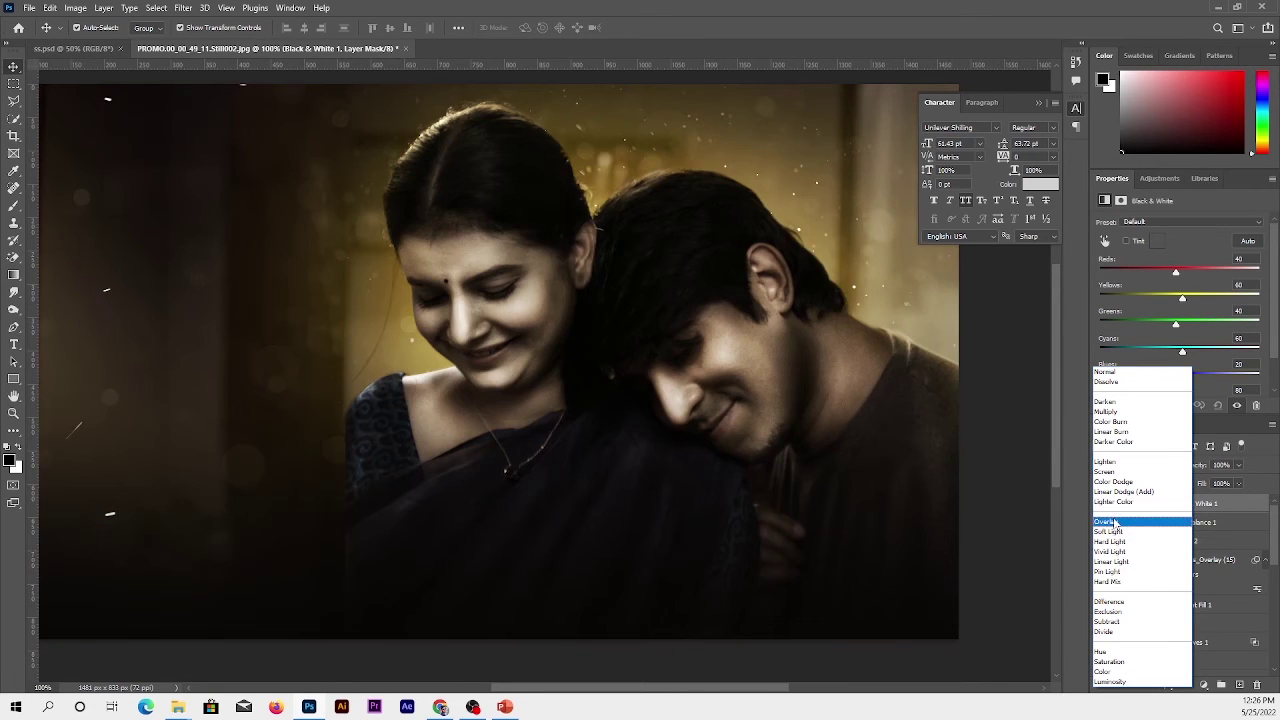
click(1107, 521)
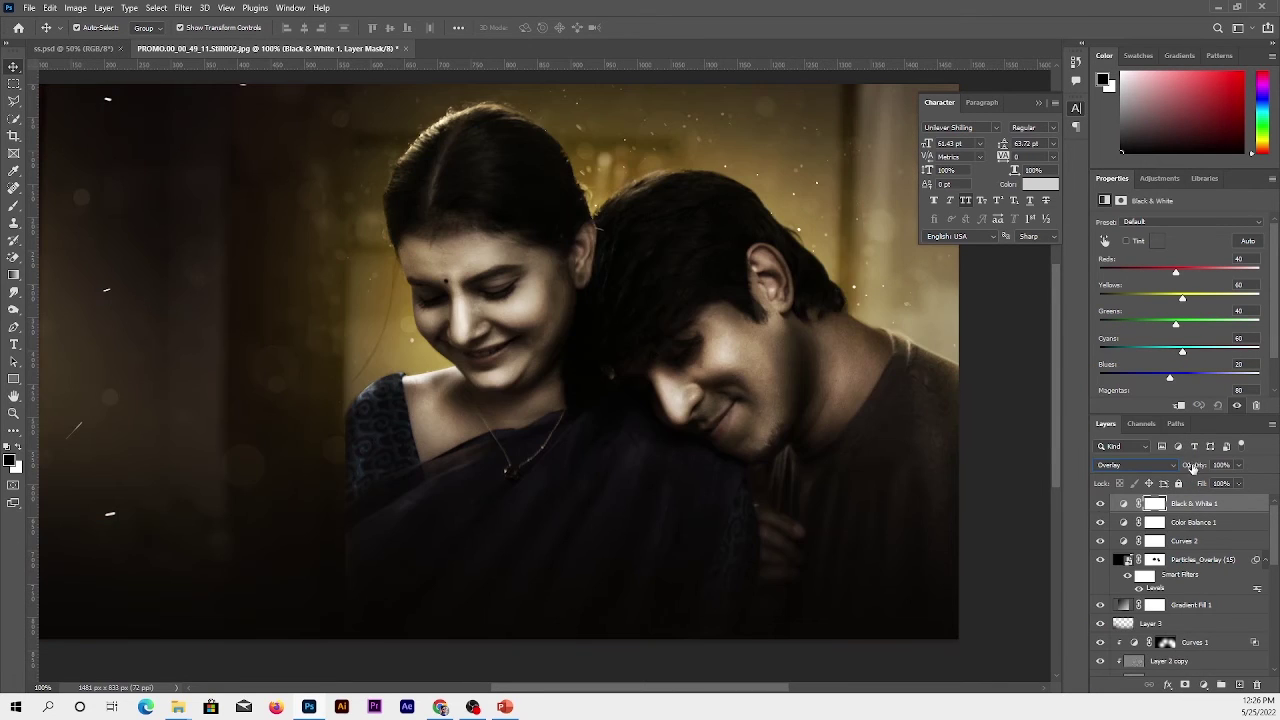
drag(1193, 466, 1197, 487)
click(1257, 684)
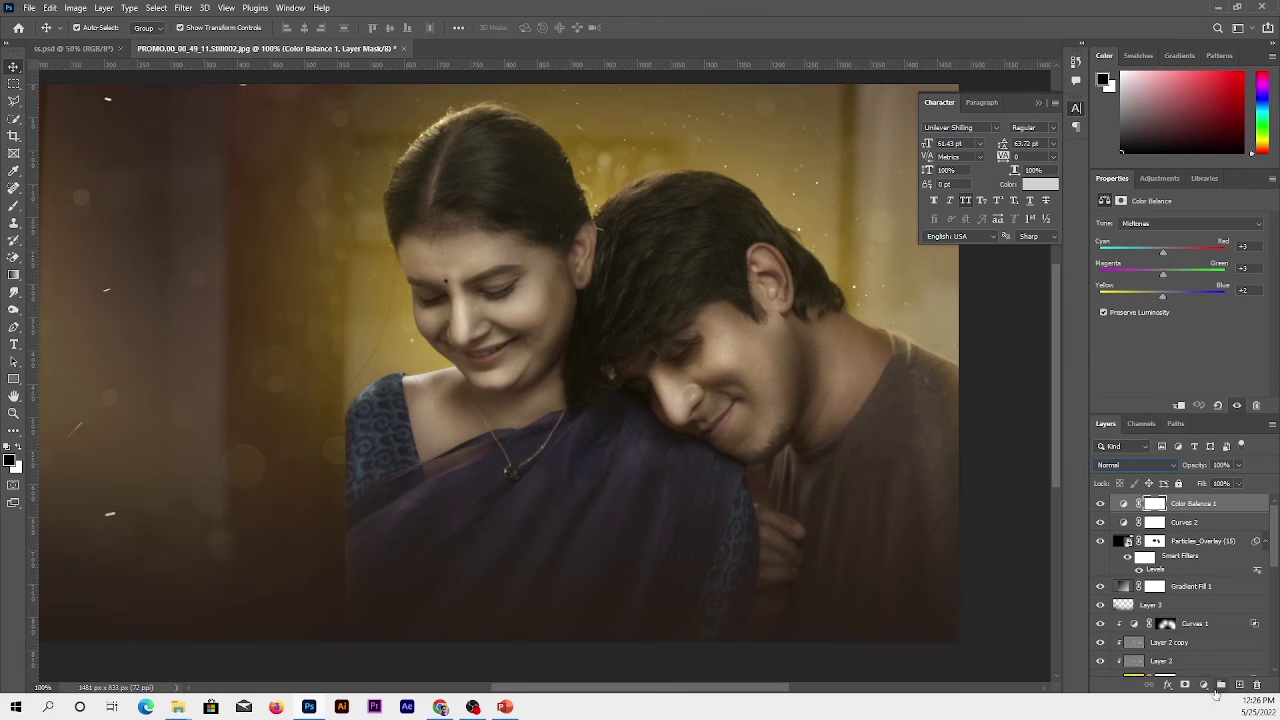
click(1203, 684)
click(1180, 560)
key(Delete)
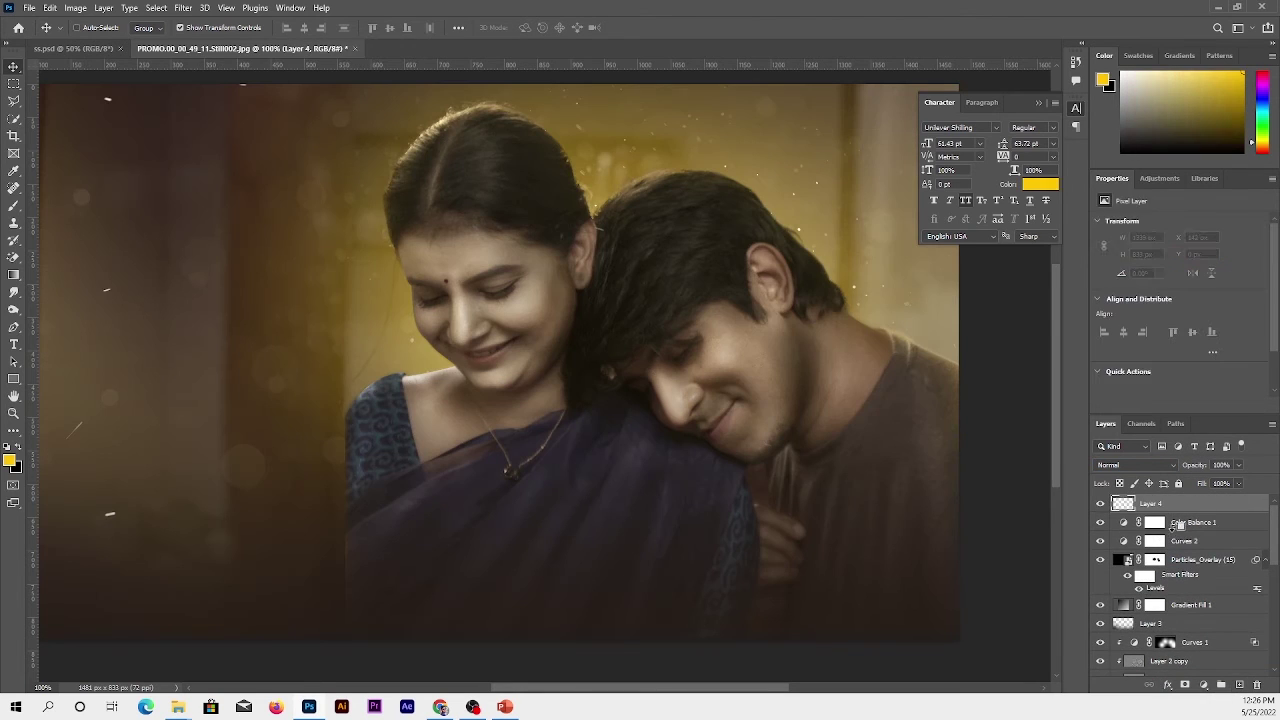
Stamp the visible layers into Layer 4 and convert it to a smart object
key(ctrl+alt+shift+e)
right_click(1150, 503)
click(1040, 311)
click(183, 7)
click(230, 100)
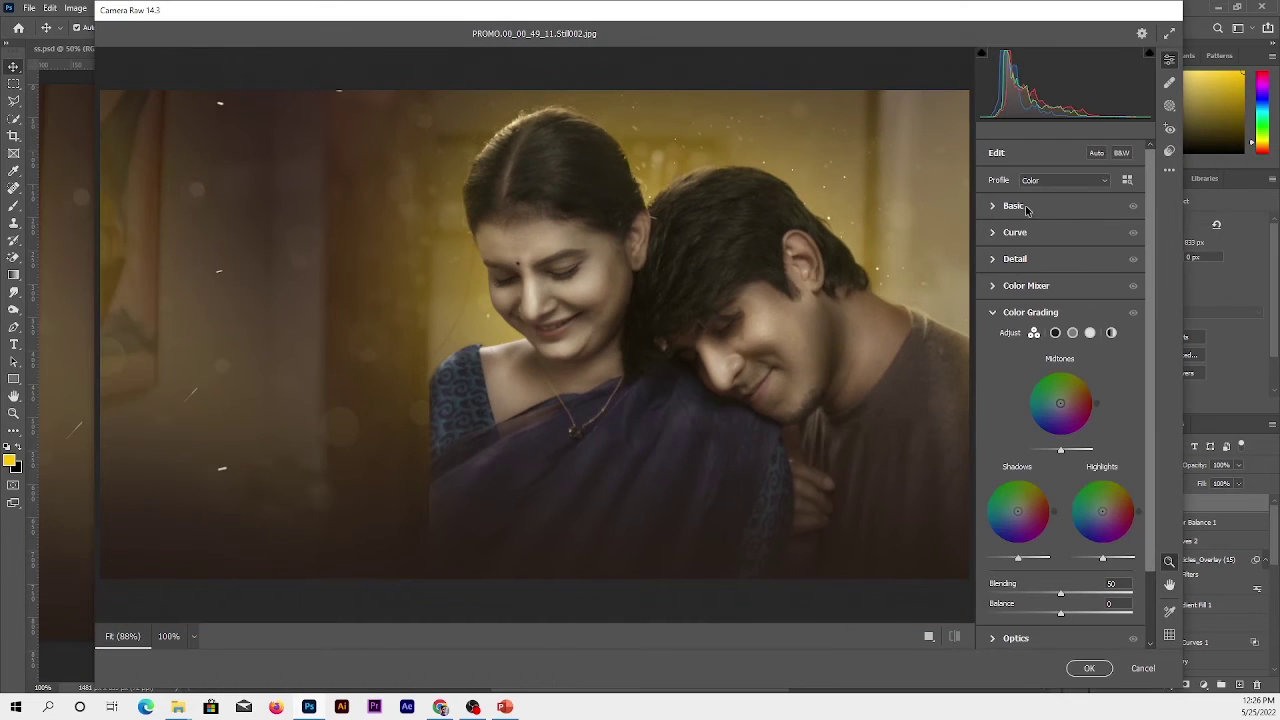
In Camera Raw, raise exposure, contrast, shadows (+93) and saturation, deepen blacks, slightly cool temperature
click(998, 206)
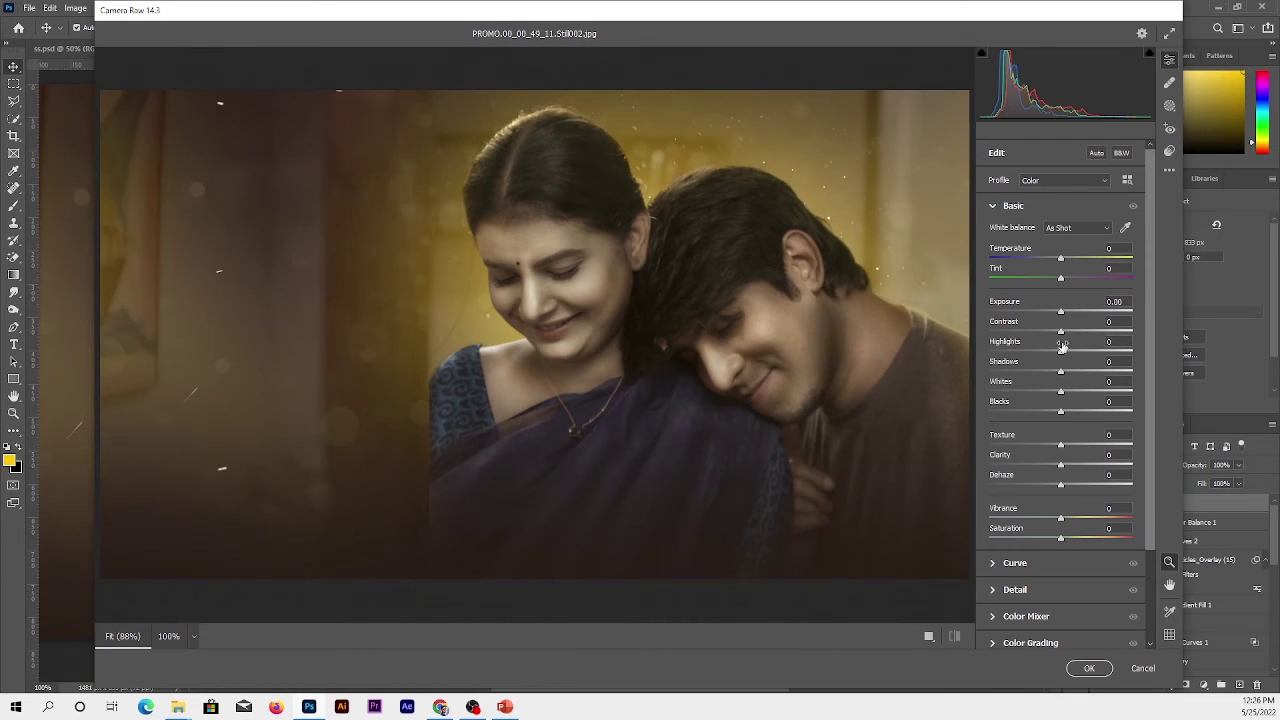
drag(1061, 371, 1095, 371)
drag(1061, 312, 1070, 331)
drag(1095, 372, 1127, 371)
drag(1061, 411, 1055, 411)
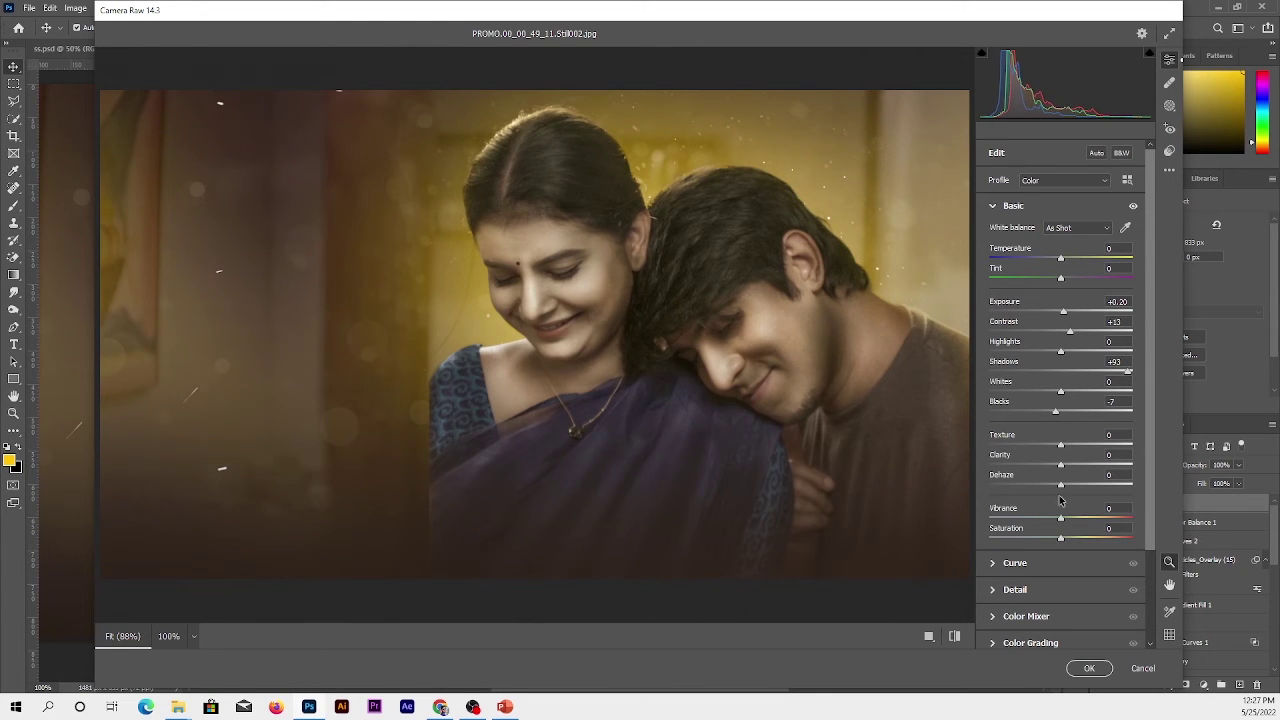
drag(1061, 538, 1071, 538)
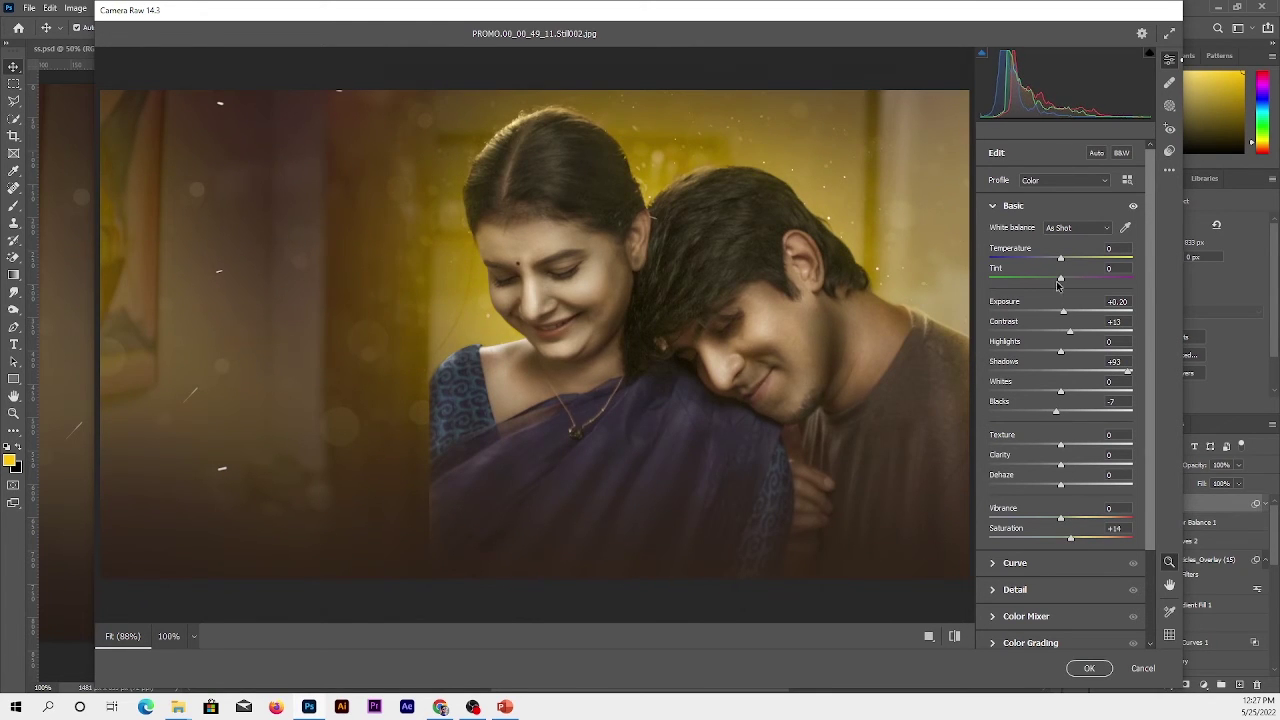
drag(1061, 259, 1056, 260)
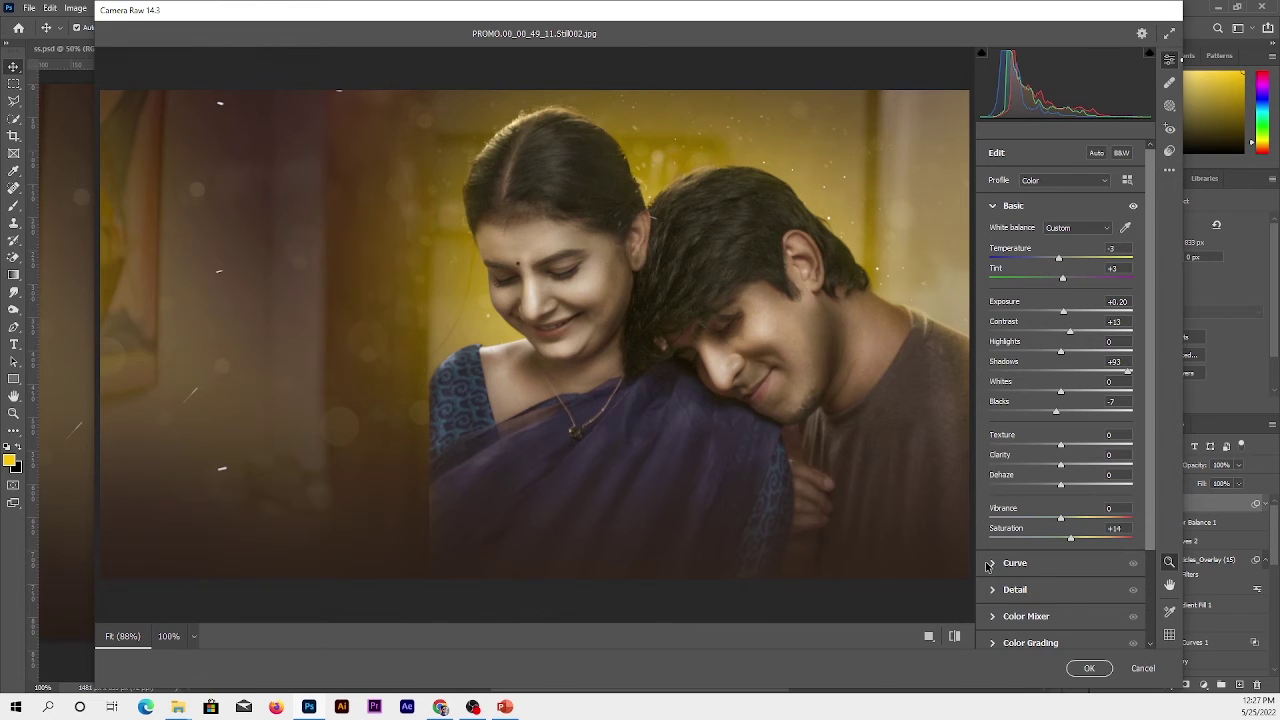
Lower the Red, Green and Blue curve top points and nudge shadow points to yellow the tones
click(992, 563)
click(1053, 254)
click(1060, 348)
drag(1134, 272, 1134, 286)
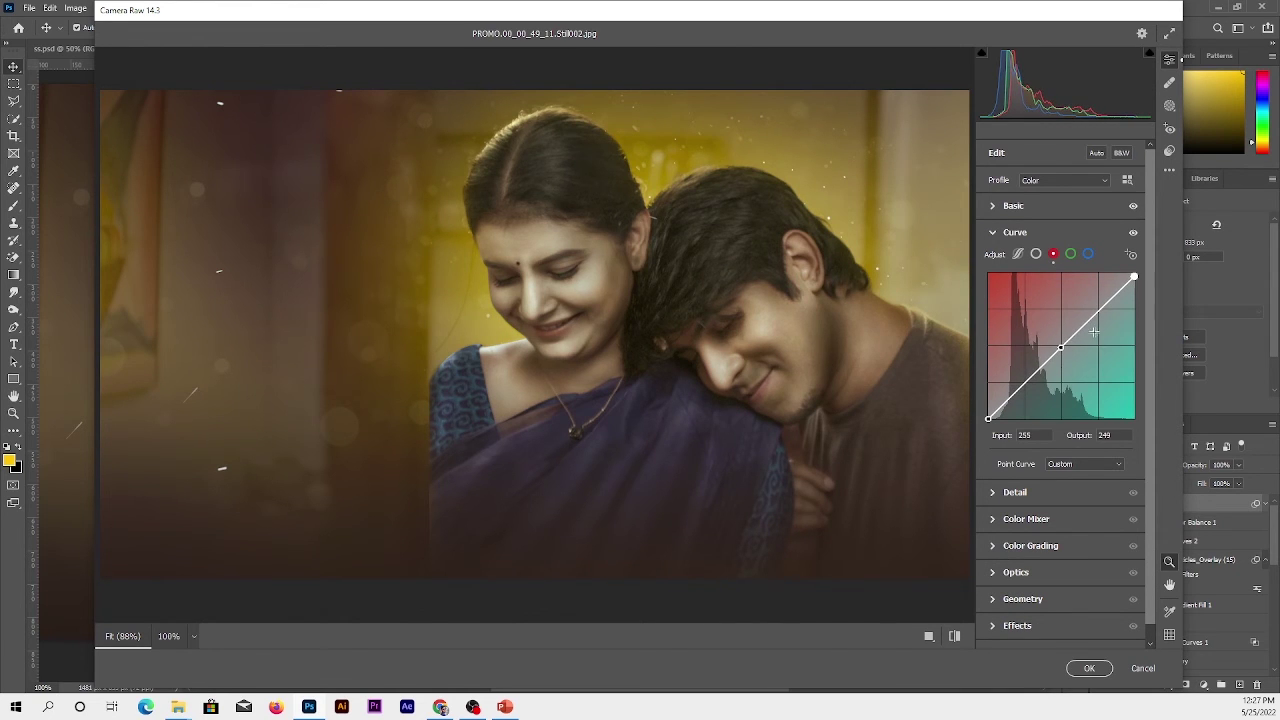
click(988, 418)
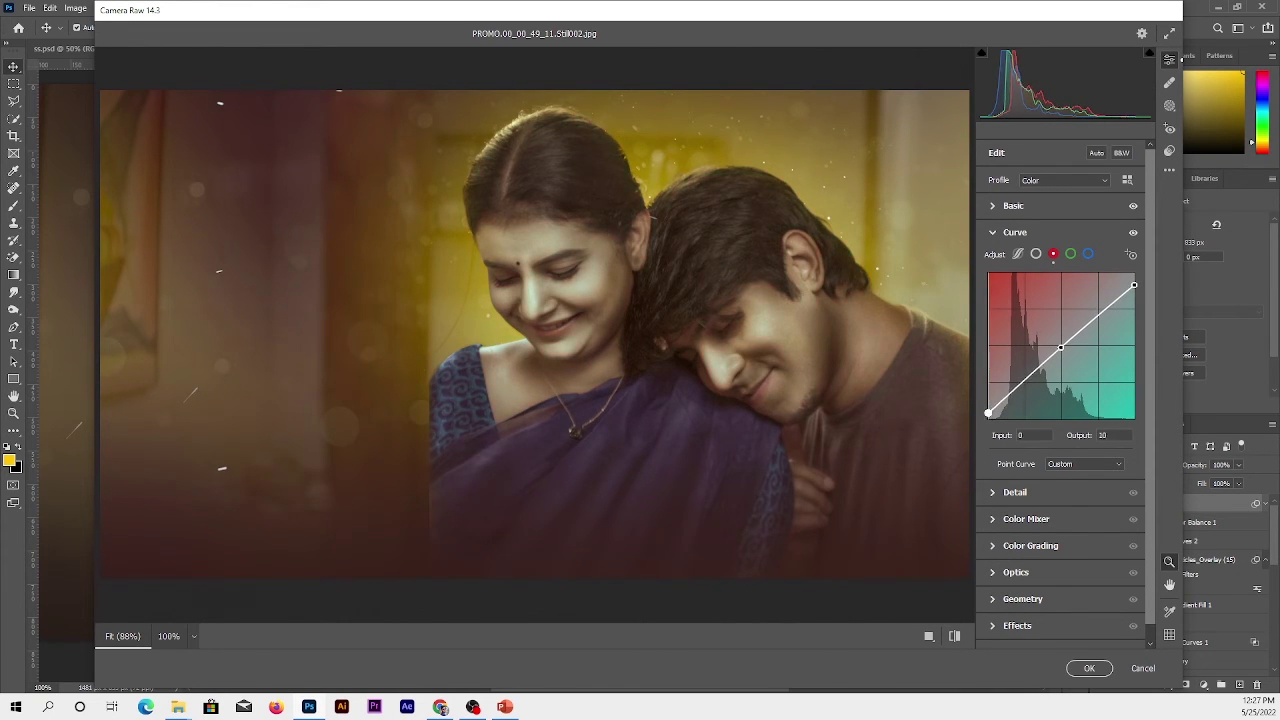
click(1070, 254)
drag(1134, 272, 1134, 280)
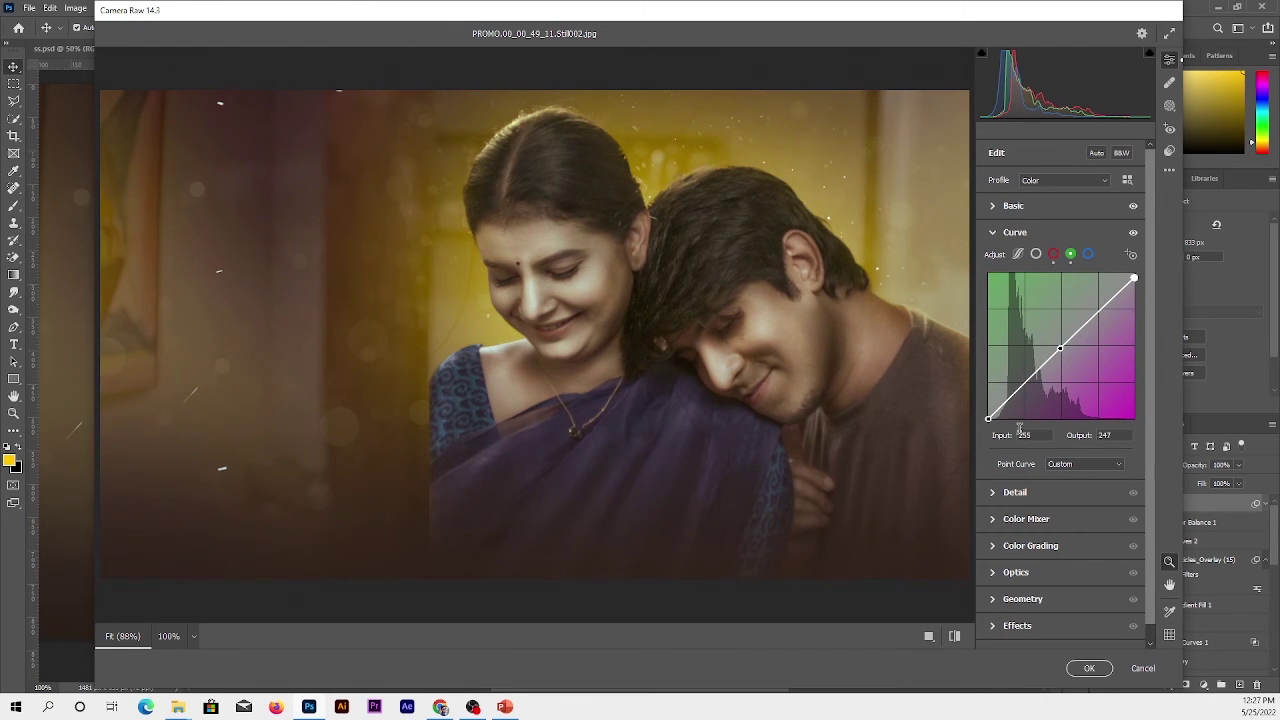
drag(988, 418, 991, 418)
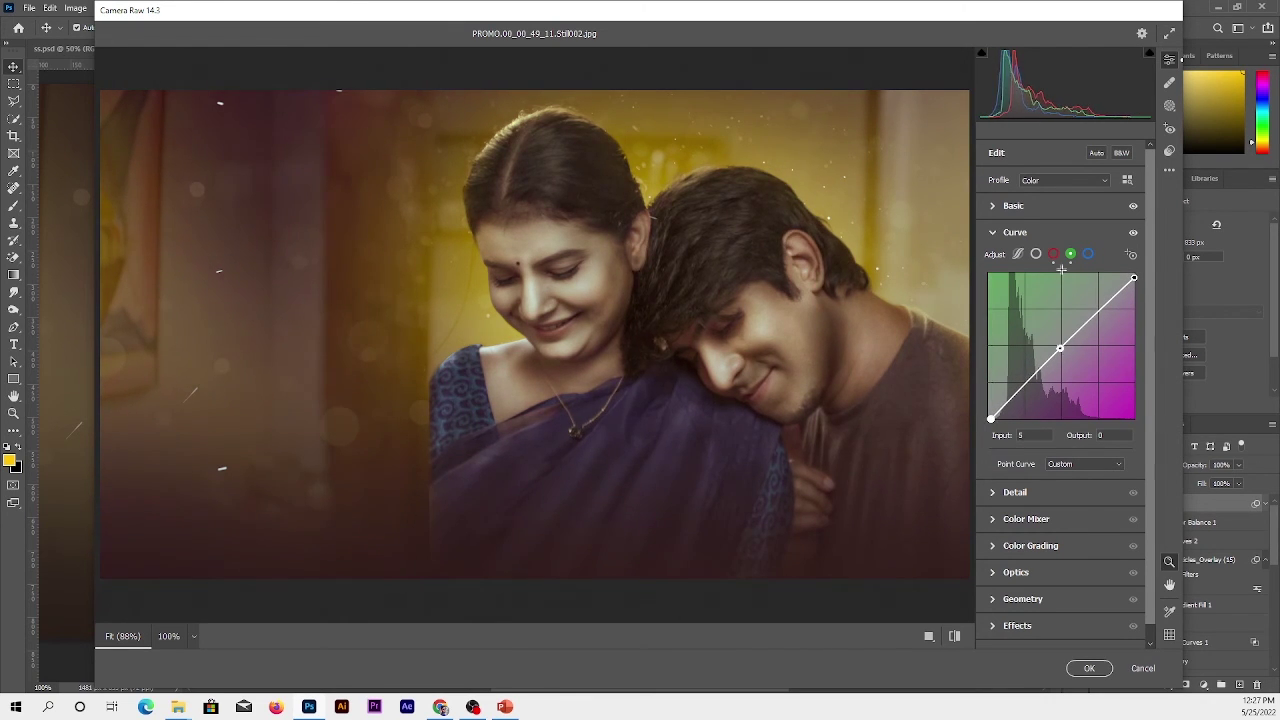
click(1088, 254)
drag(1134, 274, 1134, 290)
drag(988, 418, 993, 418)
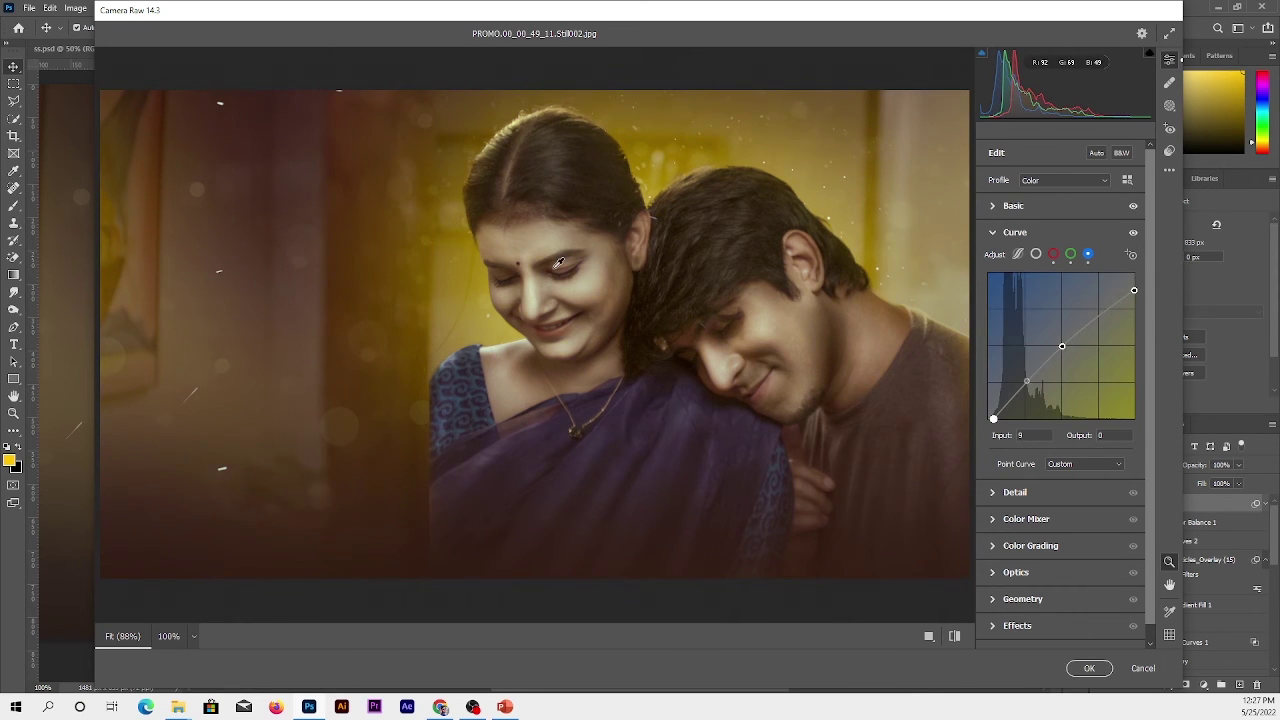
Compare before and after, zooming the preview in on the couple
key(q)
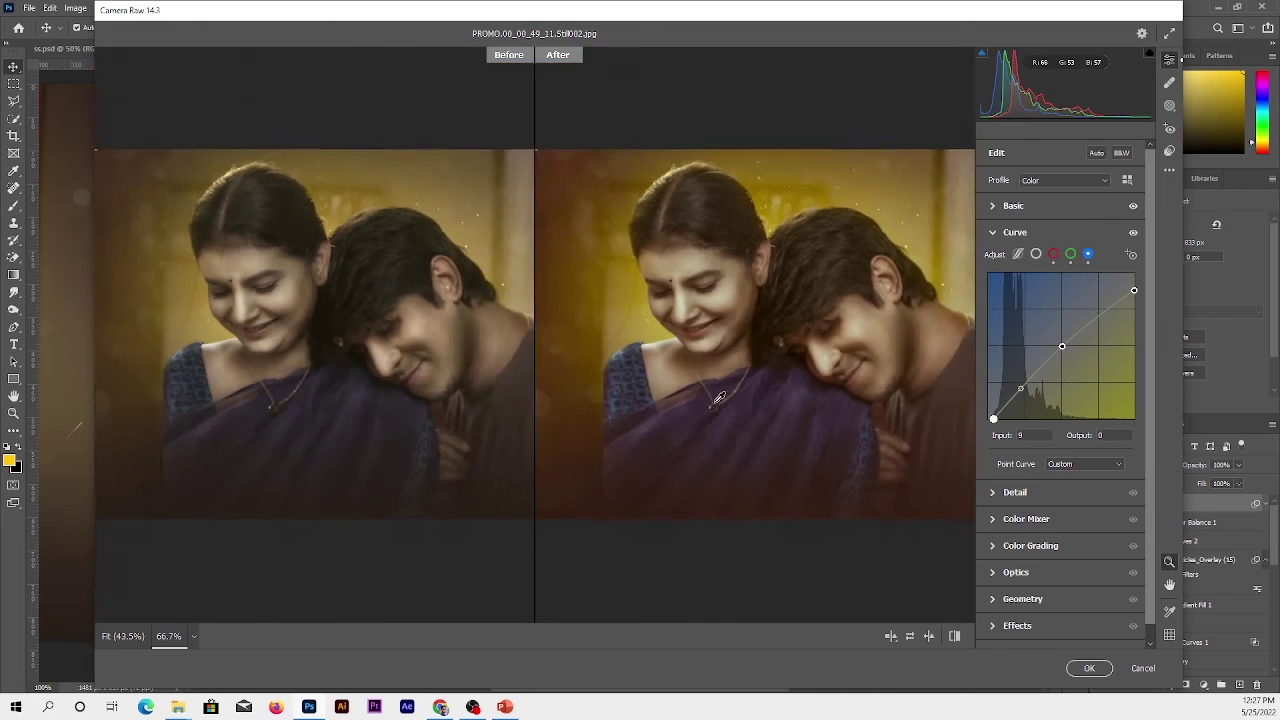
drag(718, 397, 660, 430)
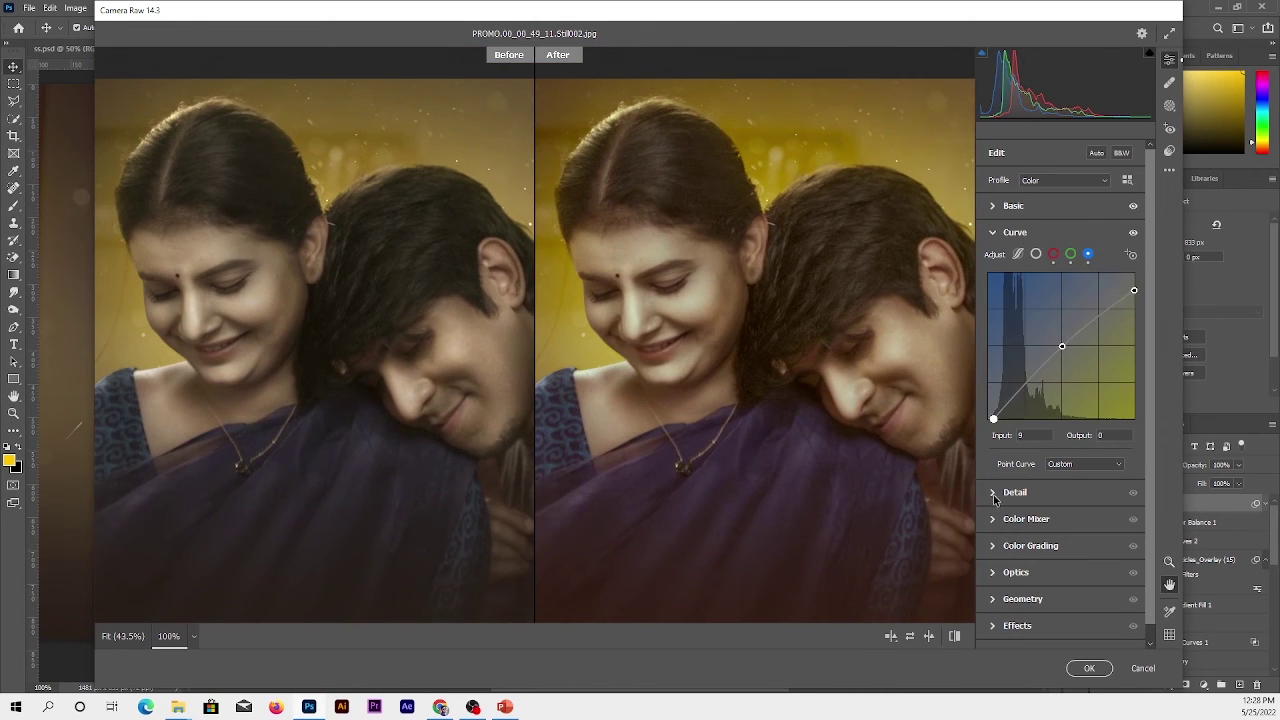
click(995, 494)
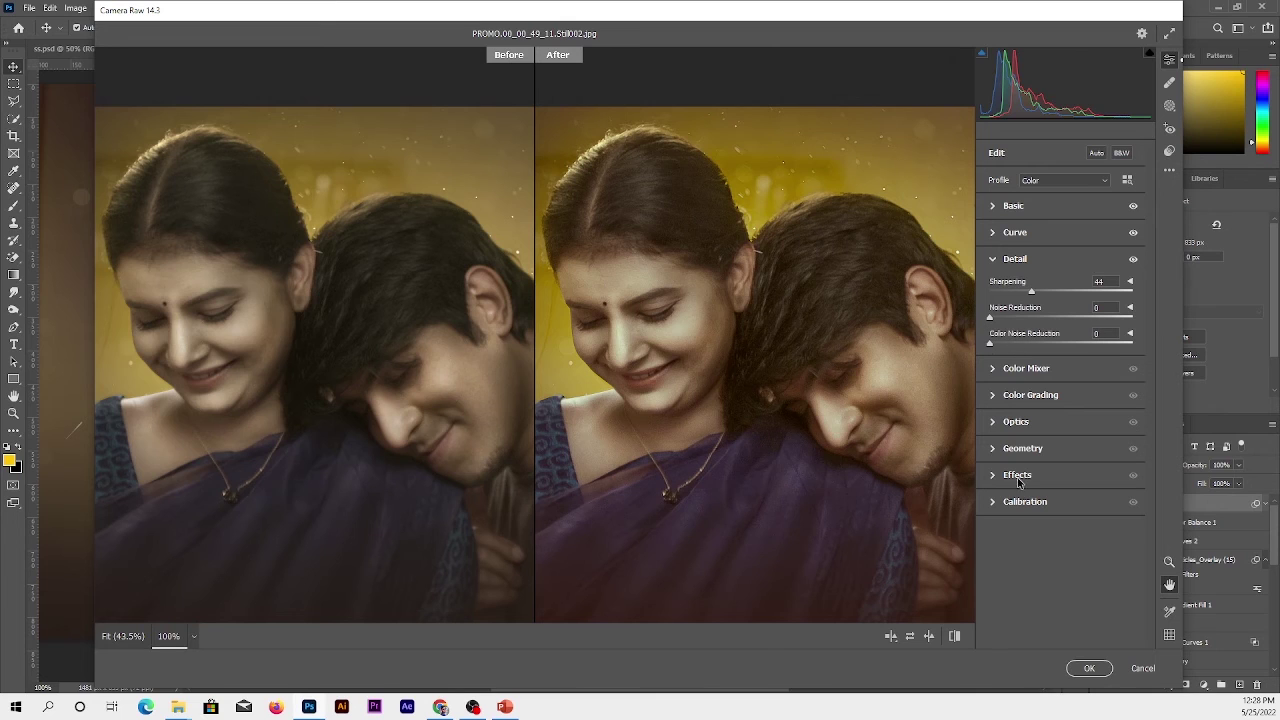
In the Color Mixer, brighten orange luminance and shift the reds hue
click(994, 370)
click(1079, 326)
mouse_move(1061, 381)
mouse_down()
mouse_move(1073, 382)
mouse_move(1068, 368)
mouse_move(1067, 403)
mouse_up()
click(1034, 327)
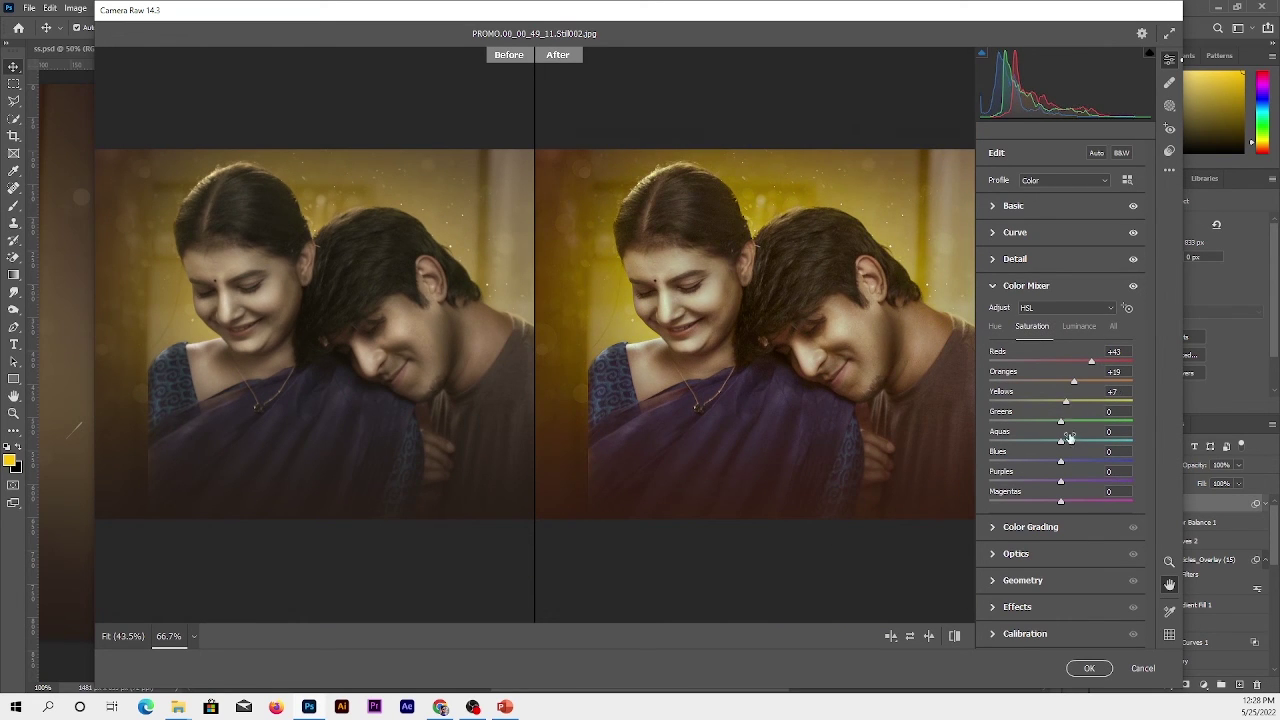
click(995, 327)
mouse_move(1095, 361)
mouse_down()
mouse_move(1105, 369)
mouse_move(1044, 381)
mouse_move(1080, 401)
mouse_up()
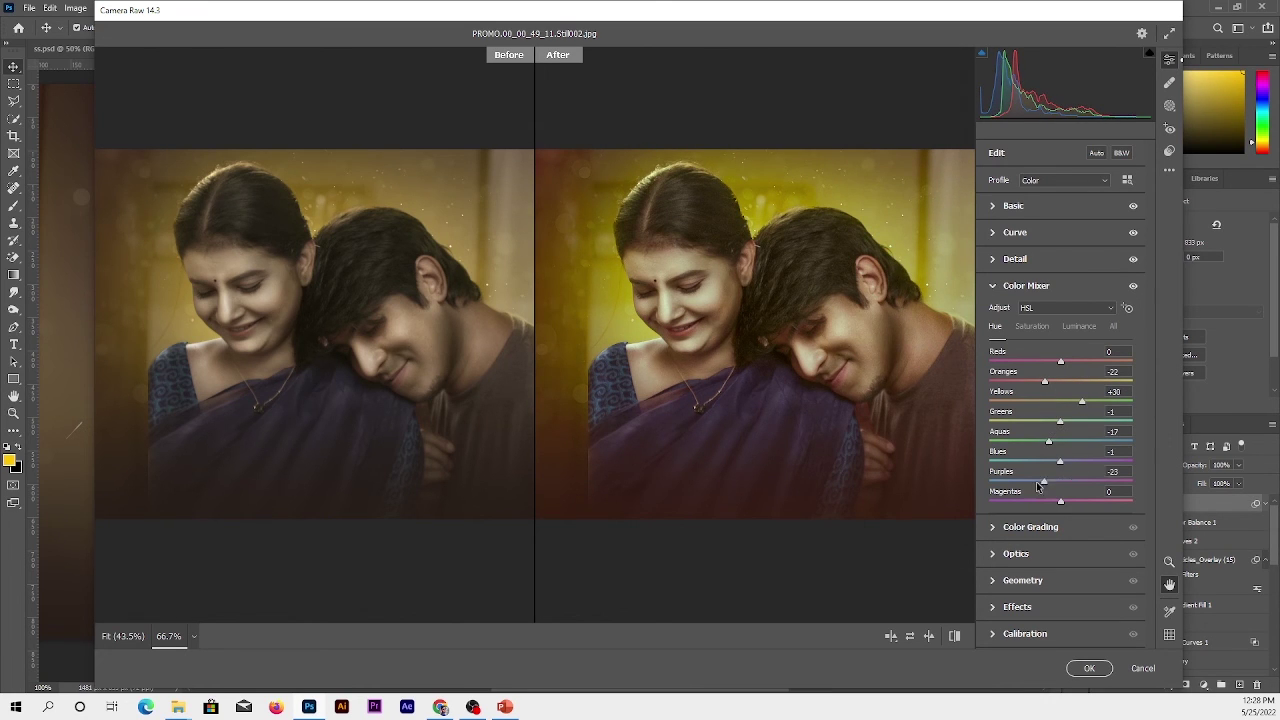
Color-grade the shadows and highlights yellow and the midtones toward purple
click(991, 527)
drag(1018, 511, 1017, 513)
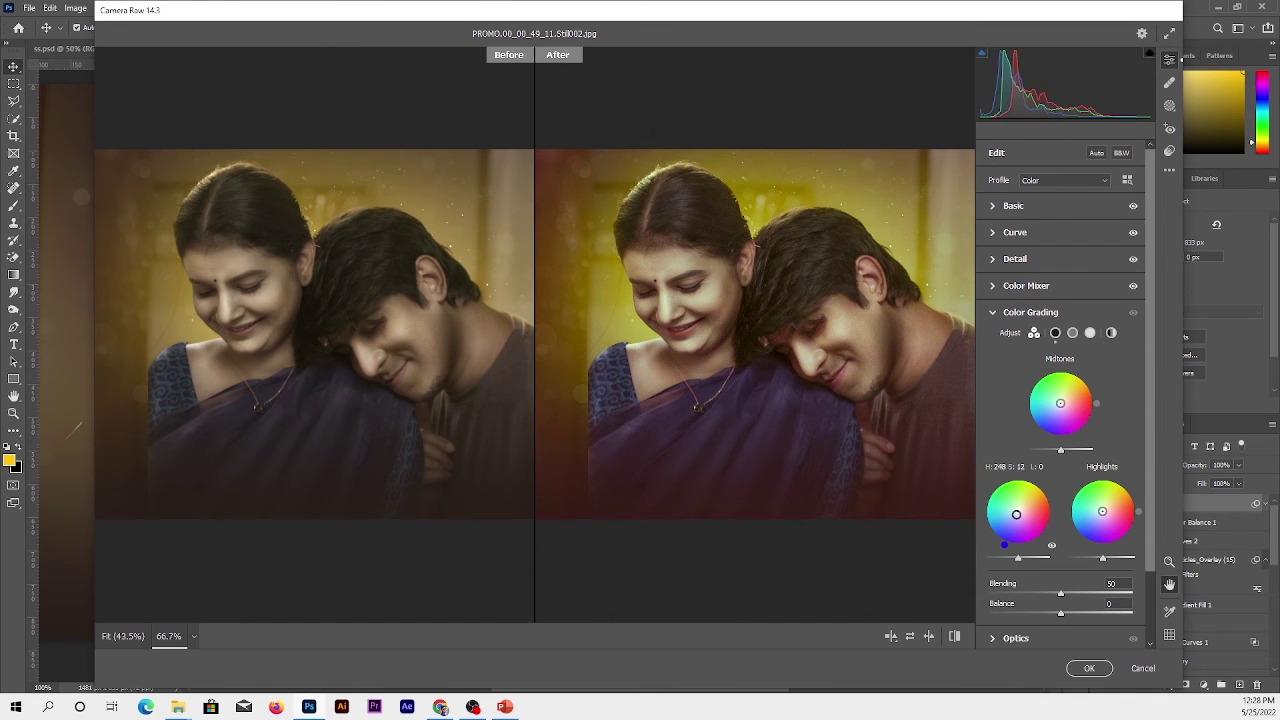
mouse_move(1060, 403)
mouse_down()
mouse_move(1058, 420)
mouse_move(1064, 398)
mouse_up()
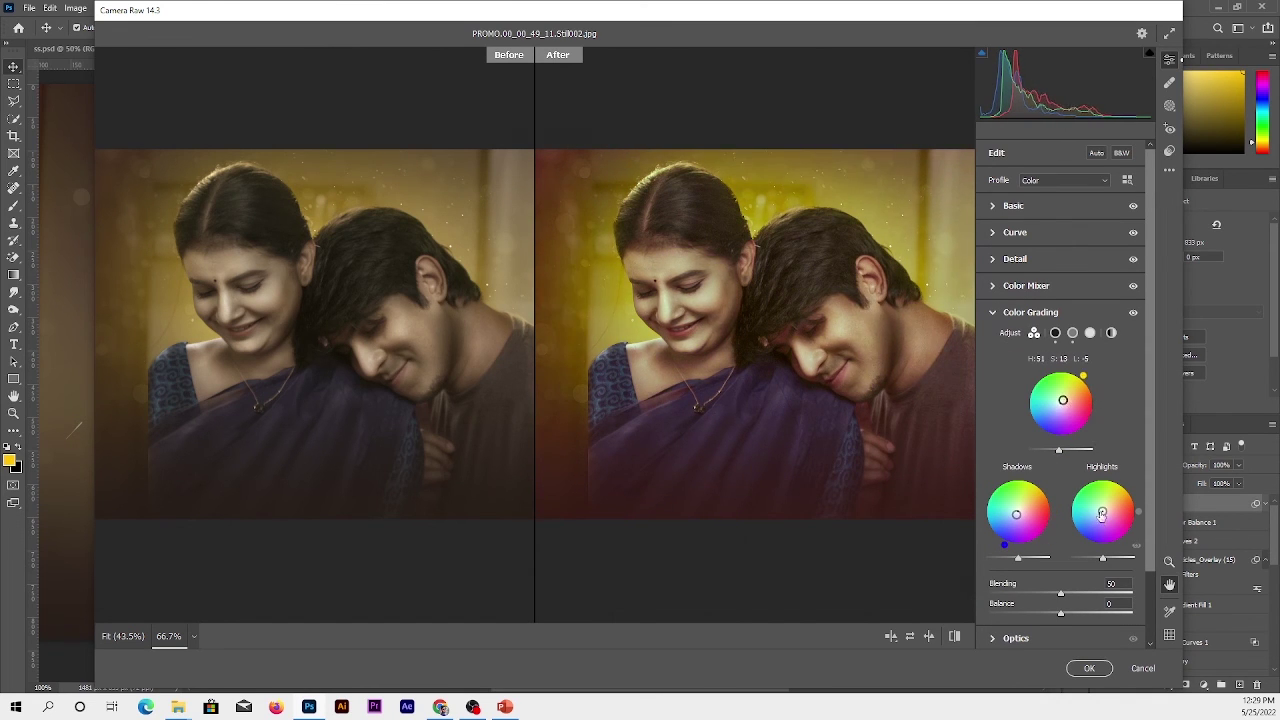
drag(1102, 513, 1105, 502)
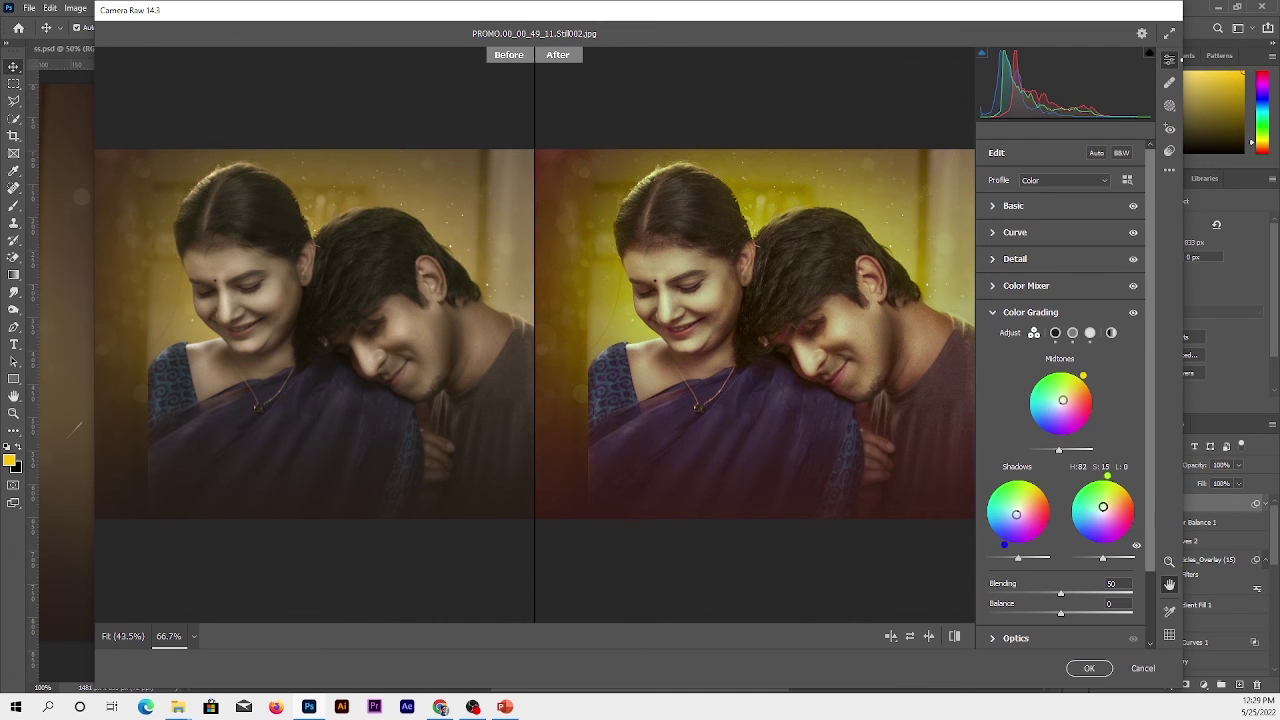
In Calibration, keep red hue at 0 and raise green and blue (+13) primary saturation
key(ctrl+minus)
scroll(1060, 590, down, 2)
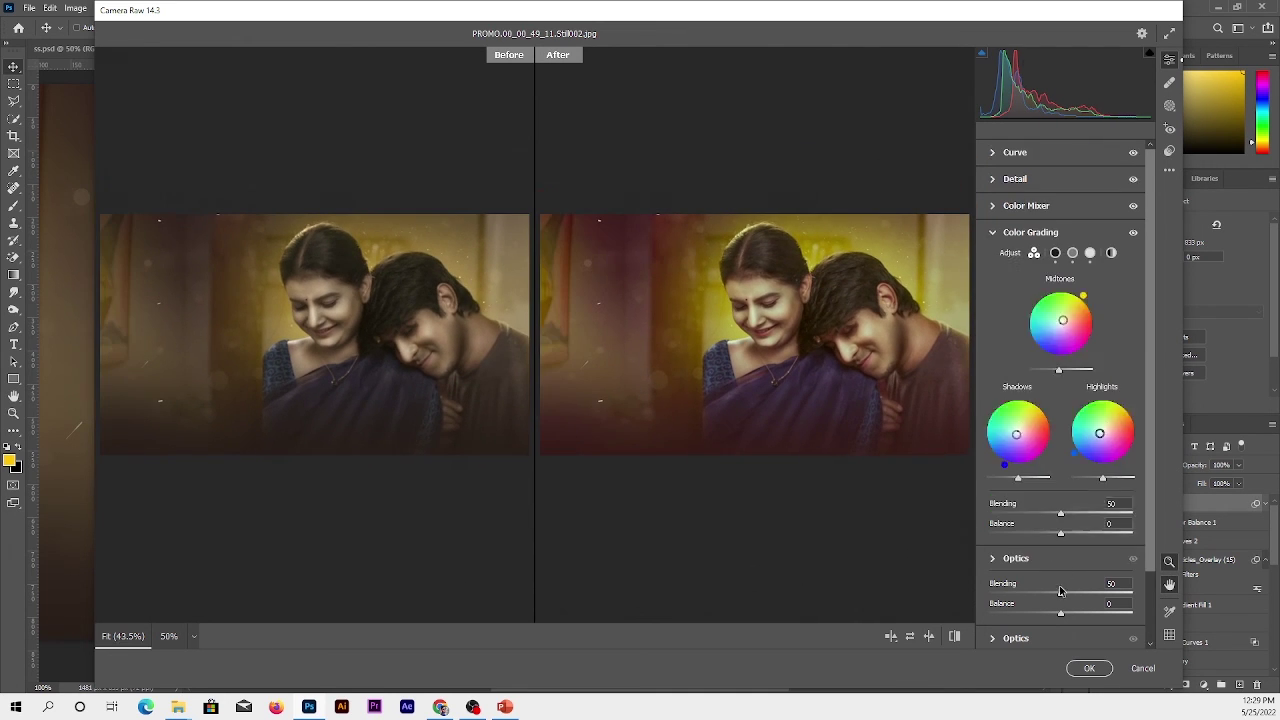
scroll(1009, 614, down, 1)
click(1024, 635)
drag(1060, 497, 1027, 497)
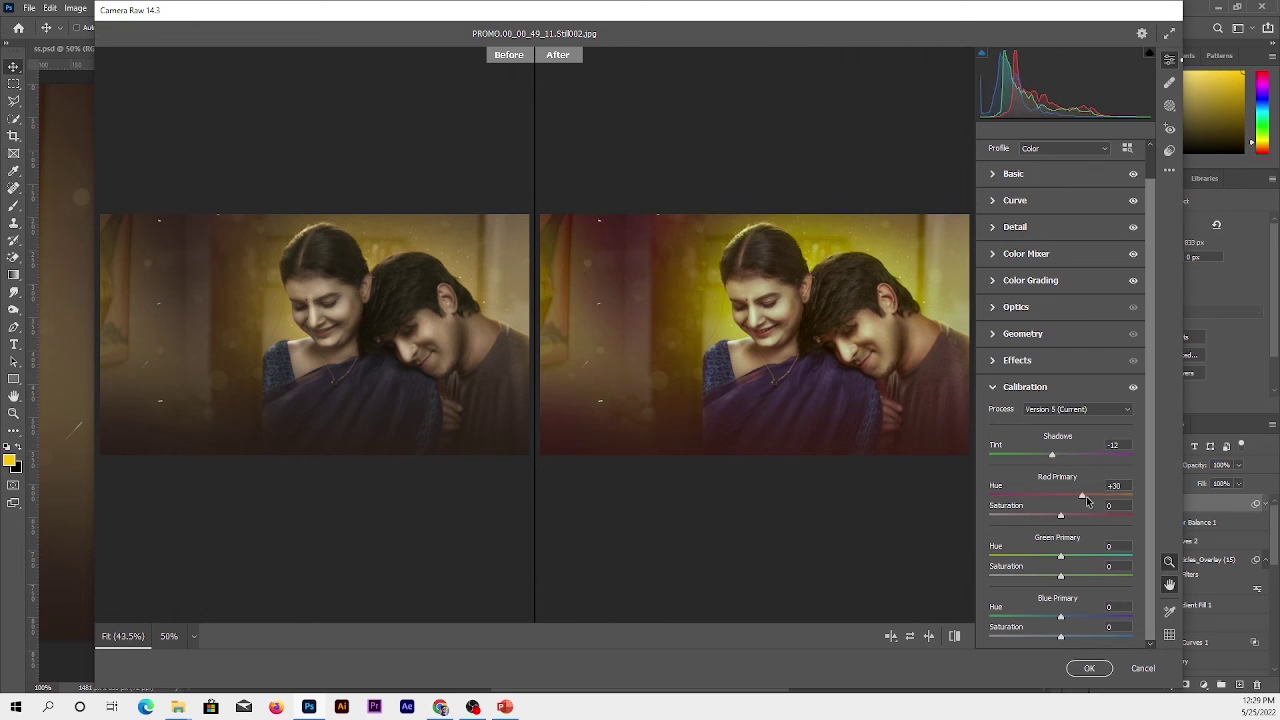
double_click(1027, 497)
drag(1061, 576, 1063, 576)
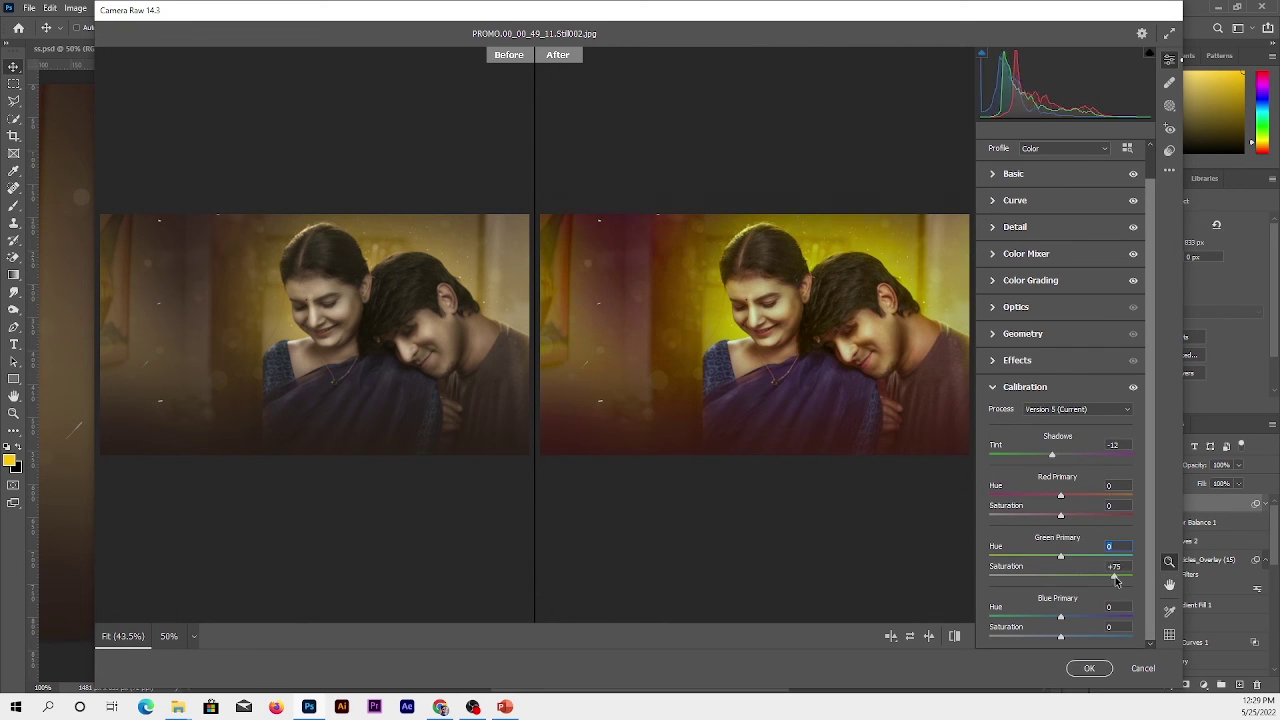
drag(1061, 636, 1070, 636)
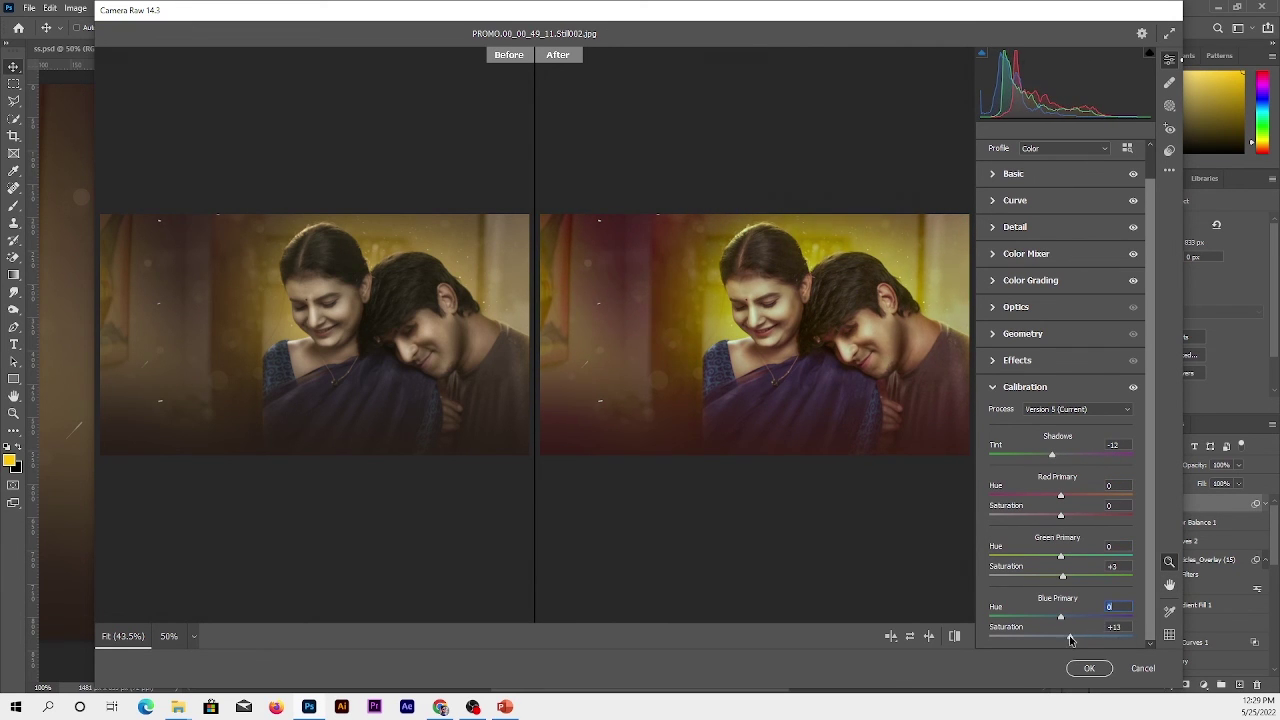
Add a slight dark vignette and apply the Camera Raw filter to Layer 4
scroll(765, 343, up, 3)
scroll(729, 337, down, 2)
scroll(443, 400, down, 1)
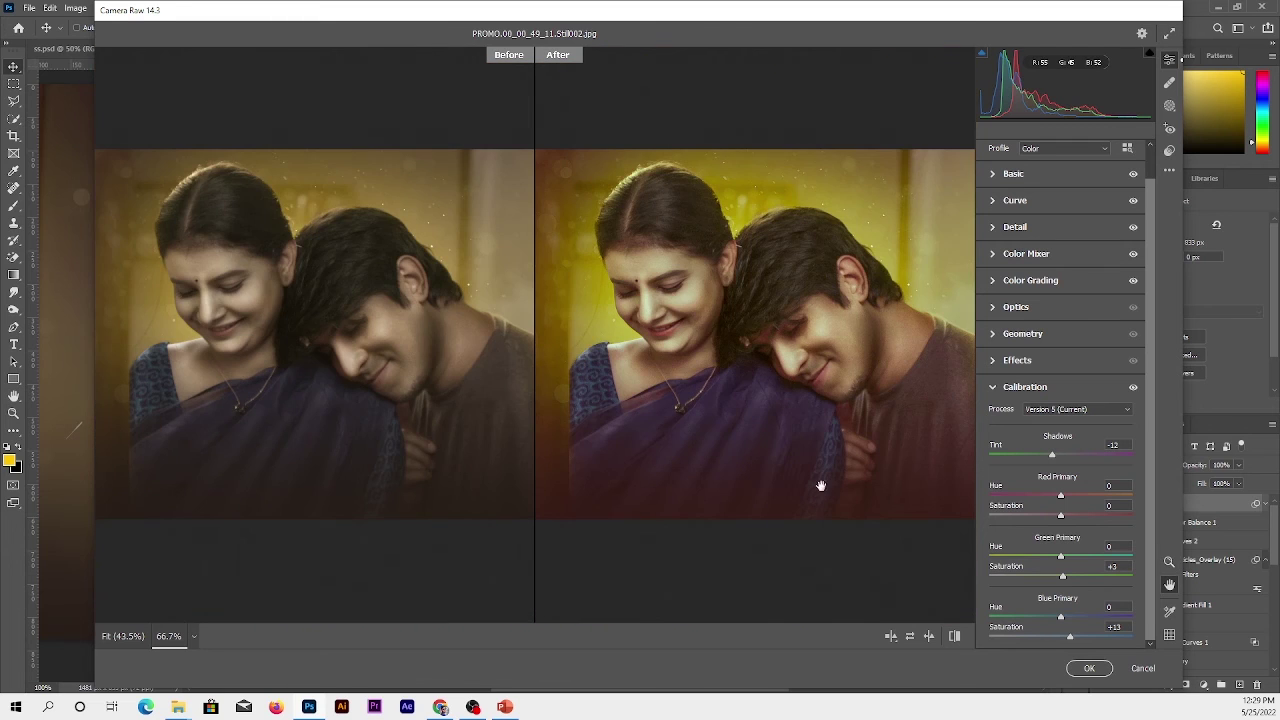
click(1010, 361)
drag(1062, 453, 1059, 455)
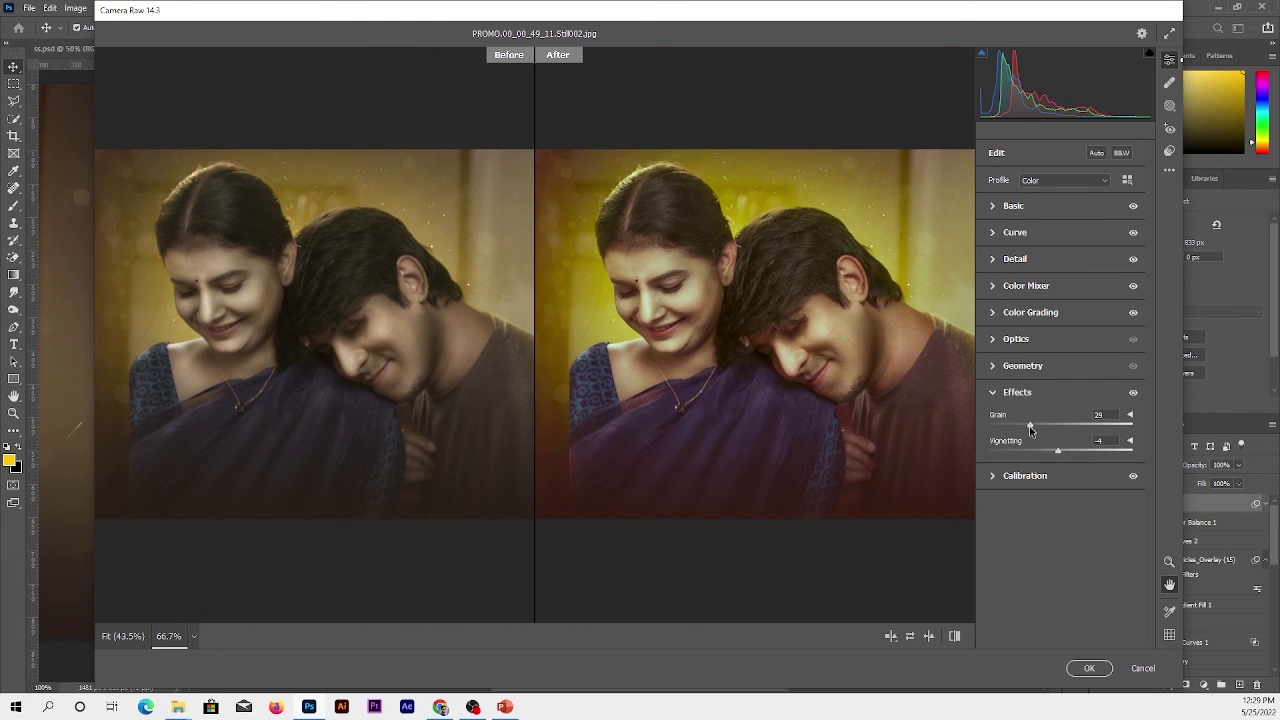
click(1089, 668)
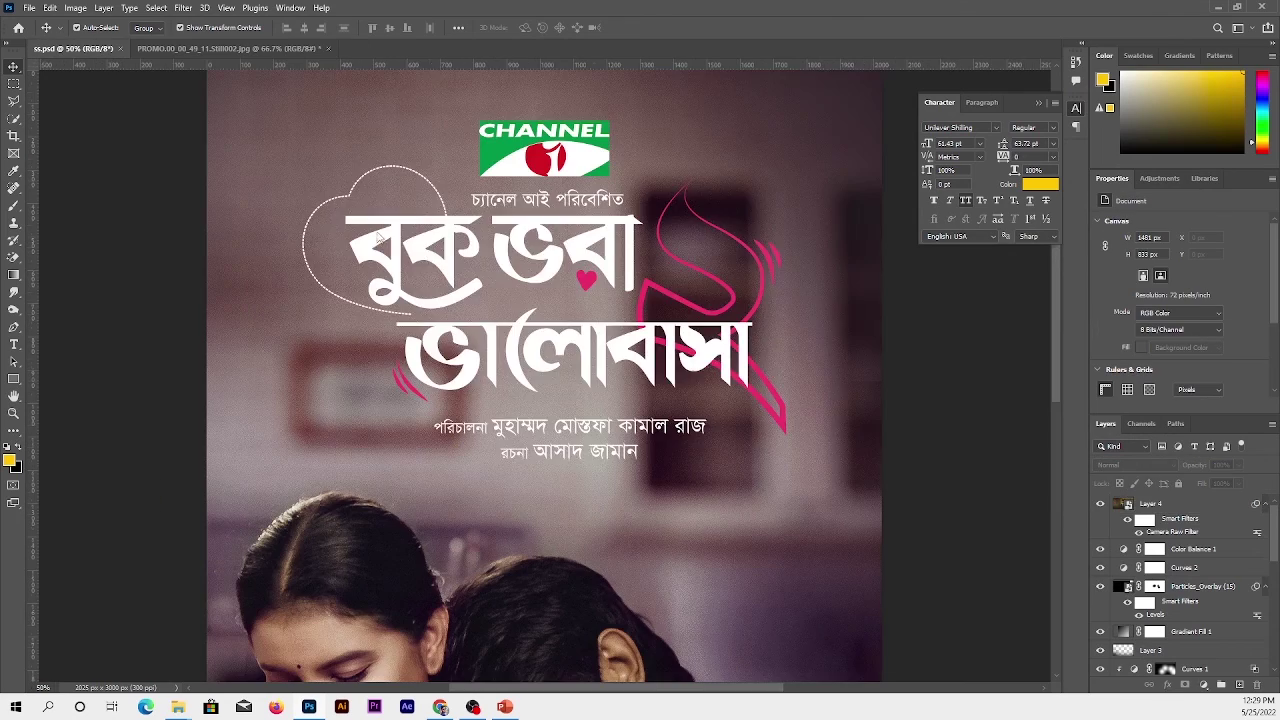
Bring the Bengali title artwork into the PROMO poster, scaled down on the left
mouse_move(381, 237)
mouse_down()
mouse_move(643, 373)
mouse_move(503, 349)
mouse_move(449, 394)
mouse_move(471, 366)
mouse_up()
key(ctrl+t)
key(Return)
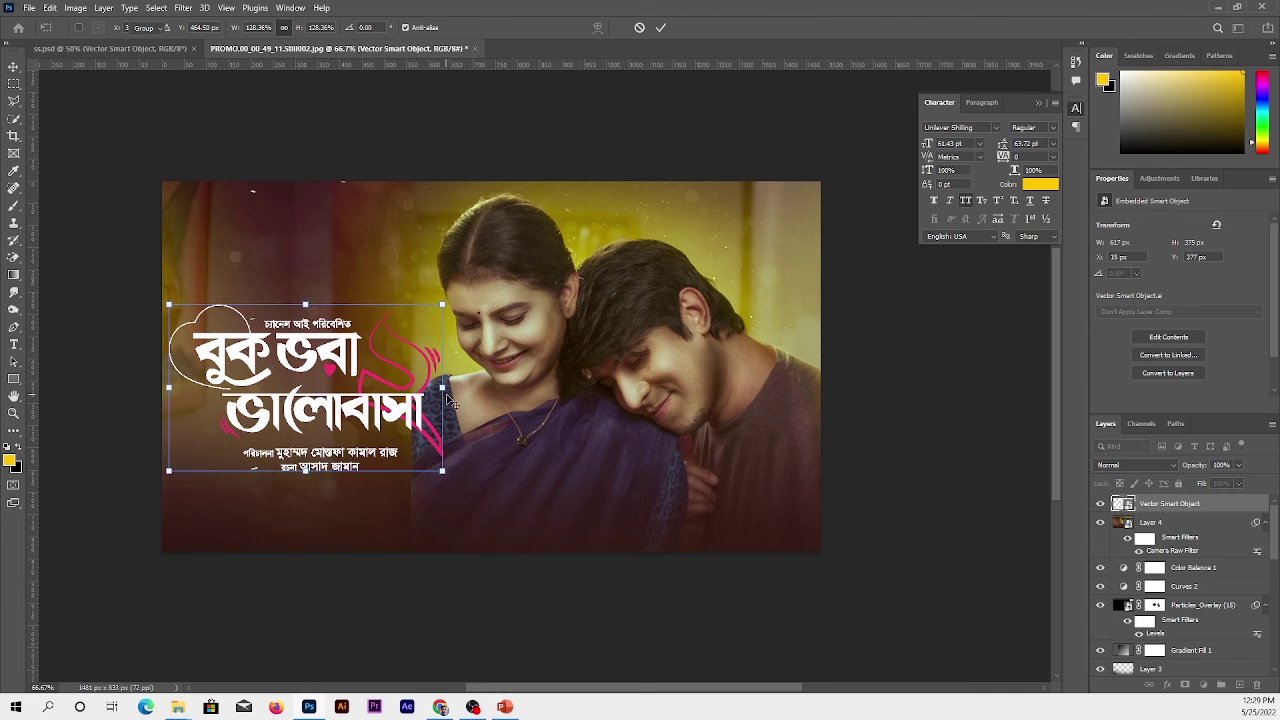
Place the CHANNEL i logo from ss.psd above the title and preview the poster at 100%
key(ctrl+Tab)
mouse_move(568, 160)
mouse_down()
mouse_move(790, 245)
mouse_move(780, 232)
mouse_move(341, 298)
mouse_up()
key(ctrl+t)
key(Return)
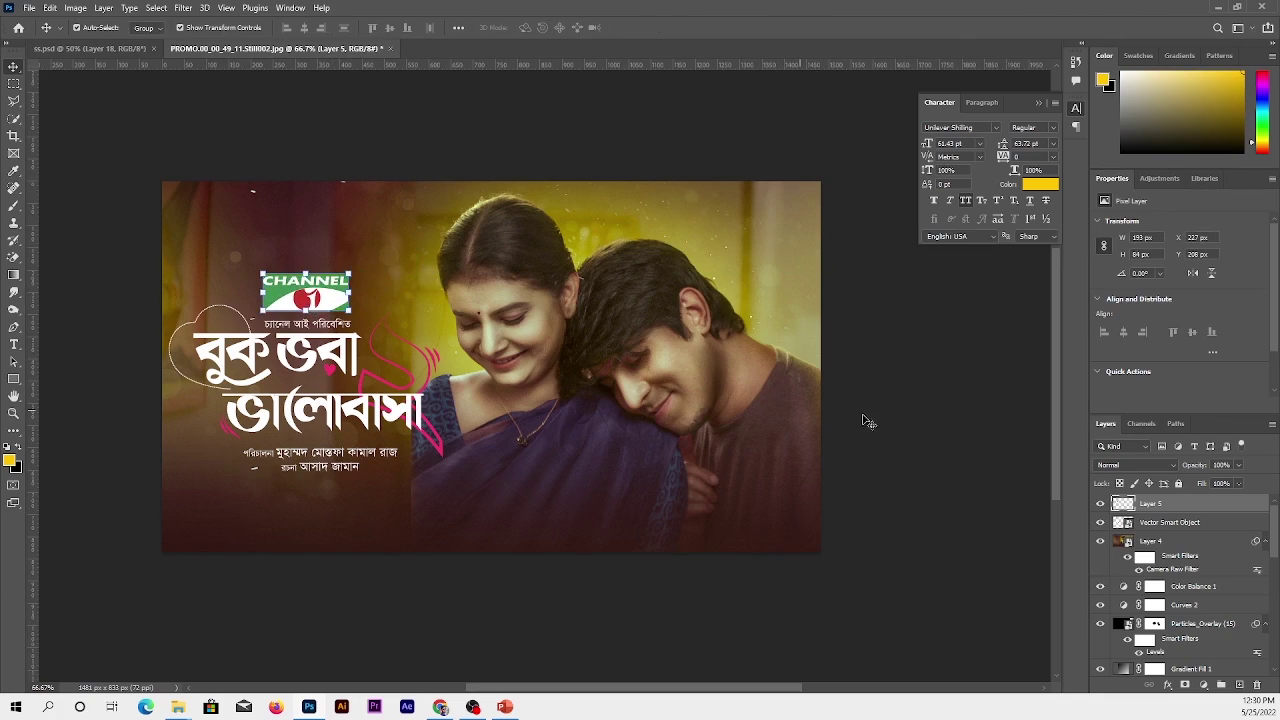
key(Tab)
key(ctrl+1)
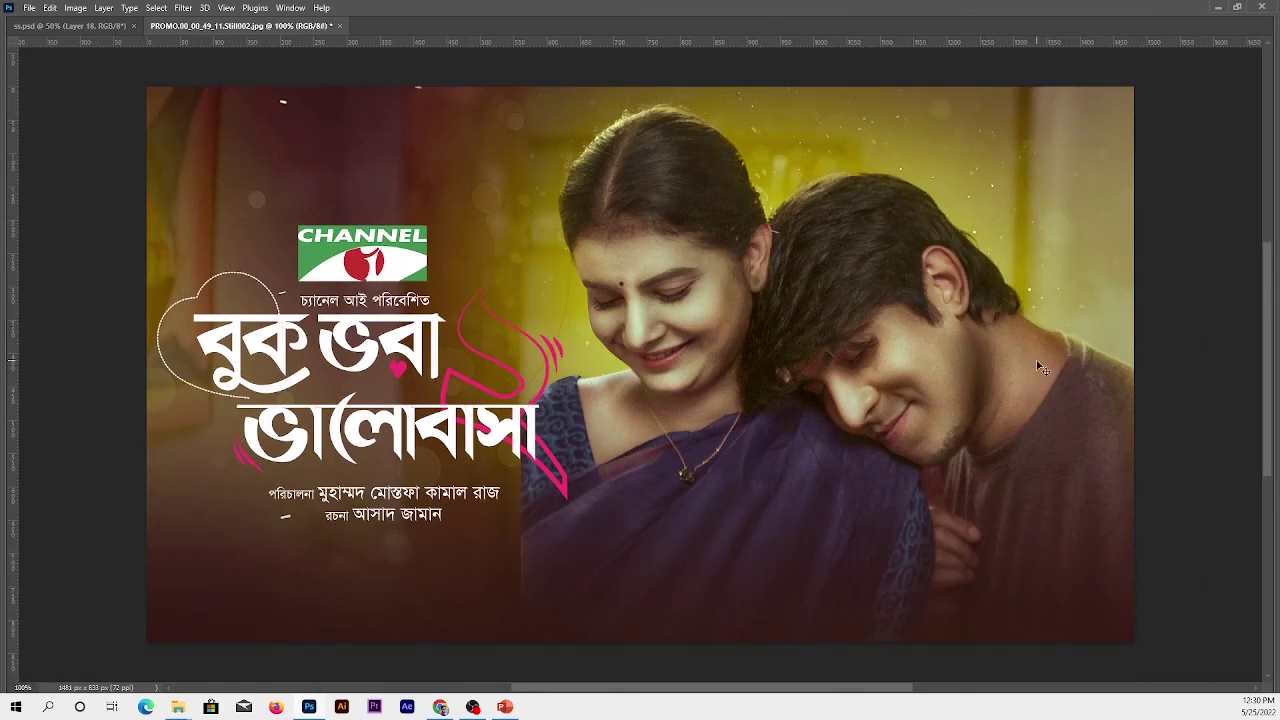
key(Tab)
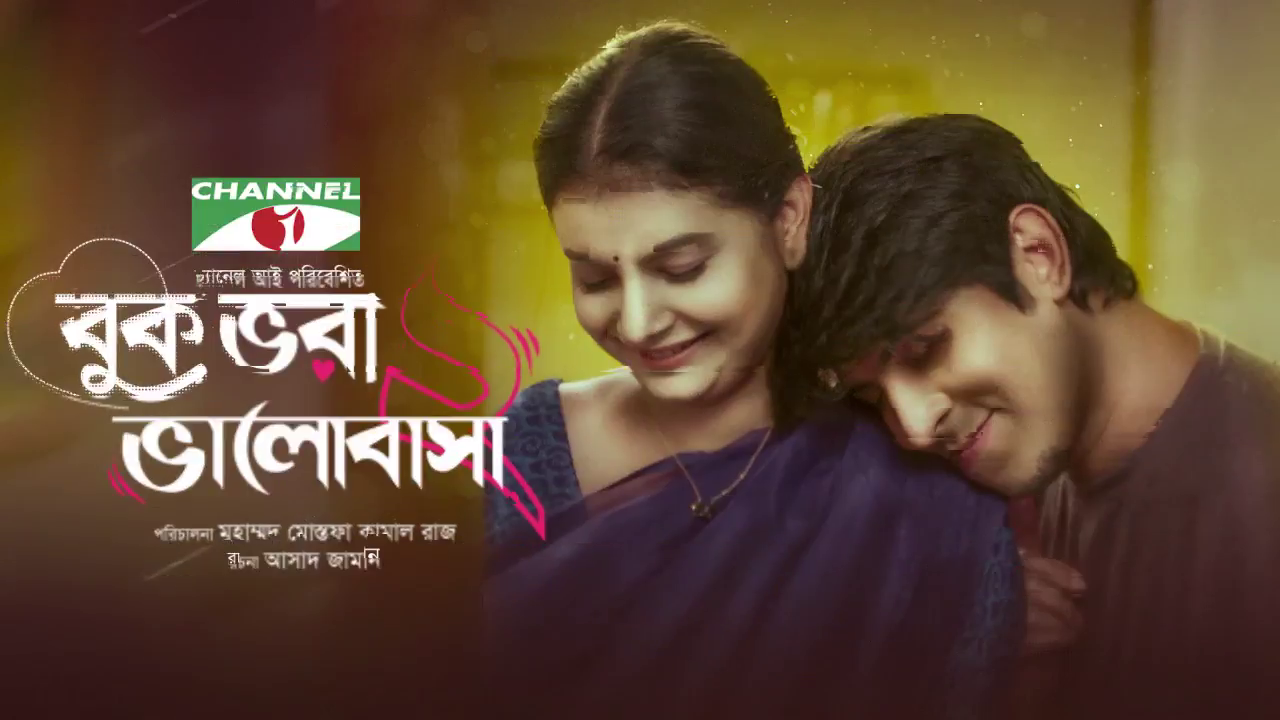